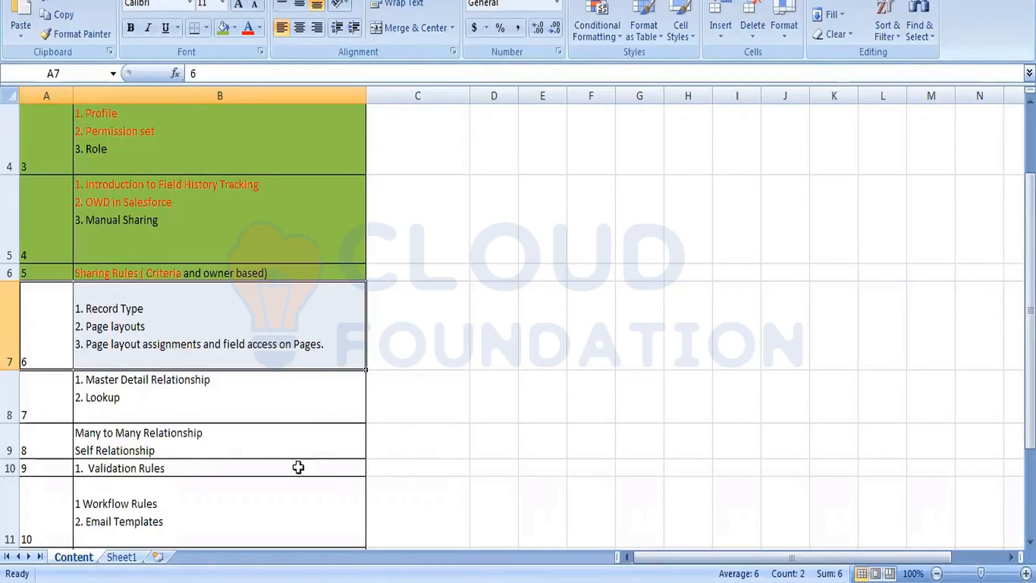
Switch to Notepad++ and, in a new file, write "Patient : status, source, memebrship id, name" followed by a "req 1:" heading
{"action": "left_click", "coordinate": [258, 560]}
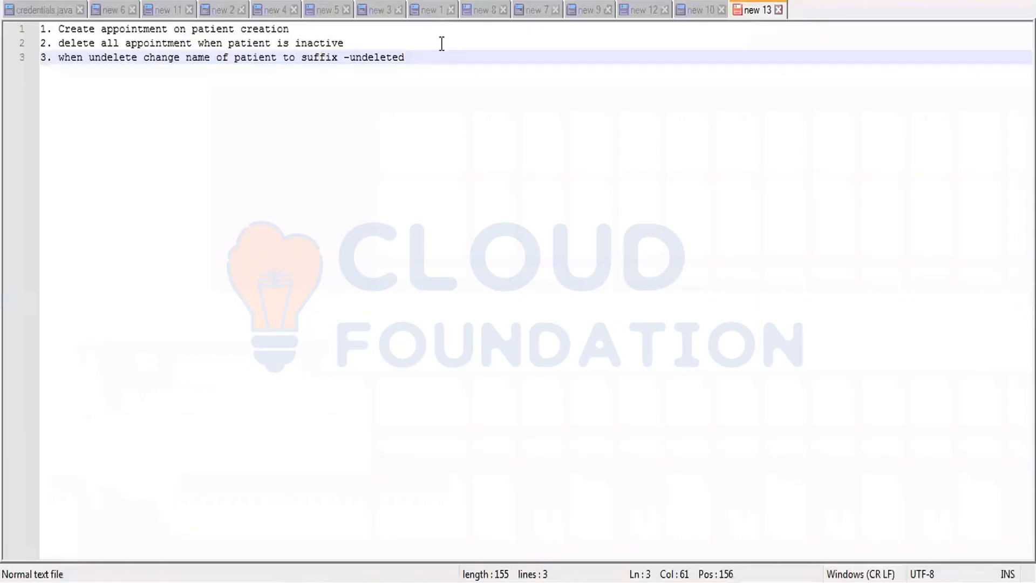
{"action": "double_click", "coordinate": [815, 11]}
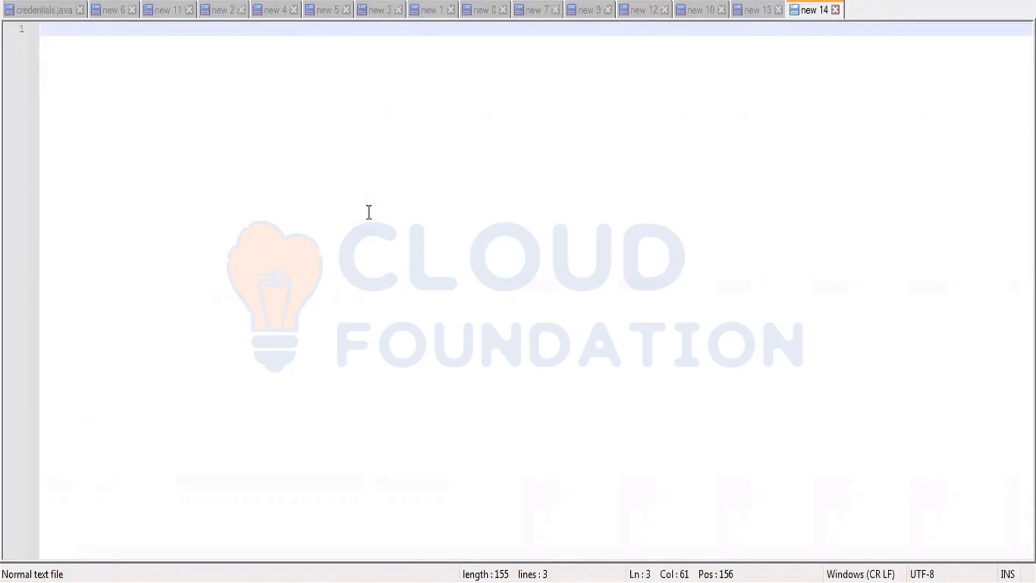
{"action": "type", "text": "Patient : status, source, "}
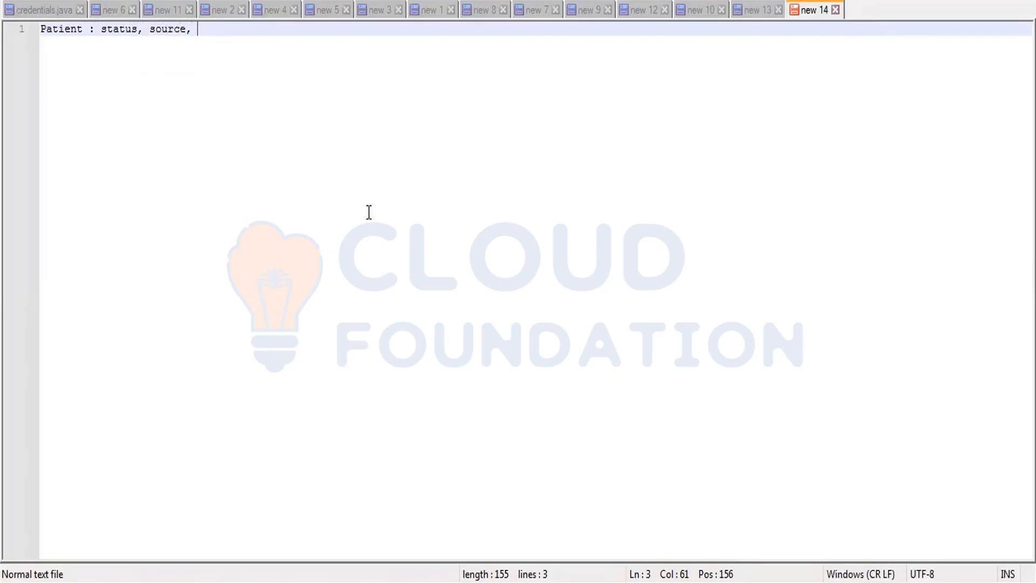
{"action": "type", "text": "memebrship id, name"}
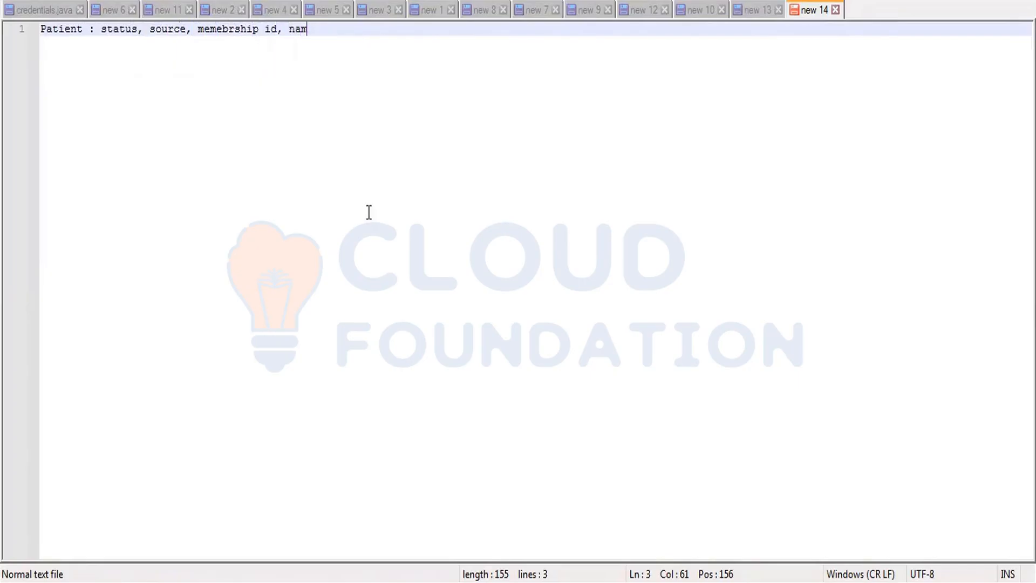
{"action": "key", "text": "Return"}
{"action": "key", "text": "Return"}
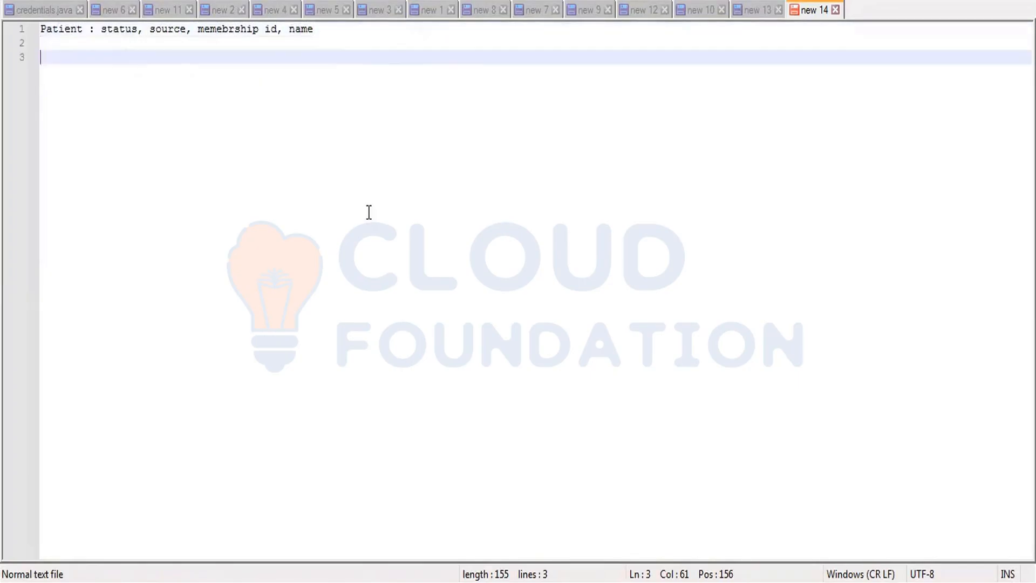
{"action": "type", "text": "req 1:"}
{"action": "key", "text": "Return"}
{"action": "key", "text": "Return"}
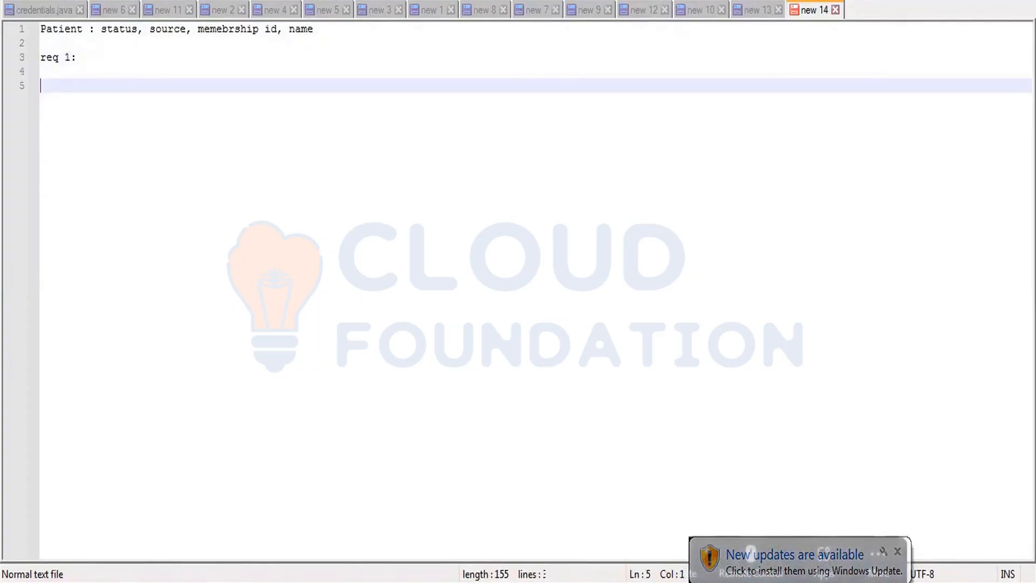
Switch to Salesforce, search the apps and items for "patient", open Patient Details and bring up the new record form
{"action": "key", "text": "alt+Tab"}
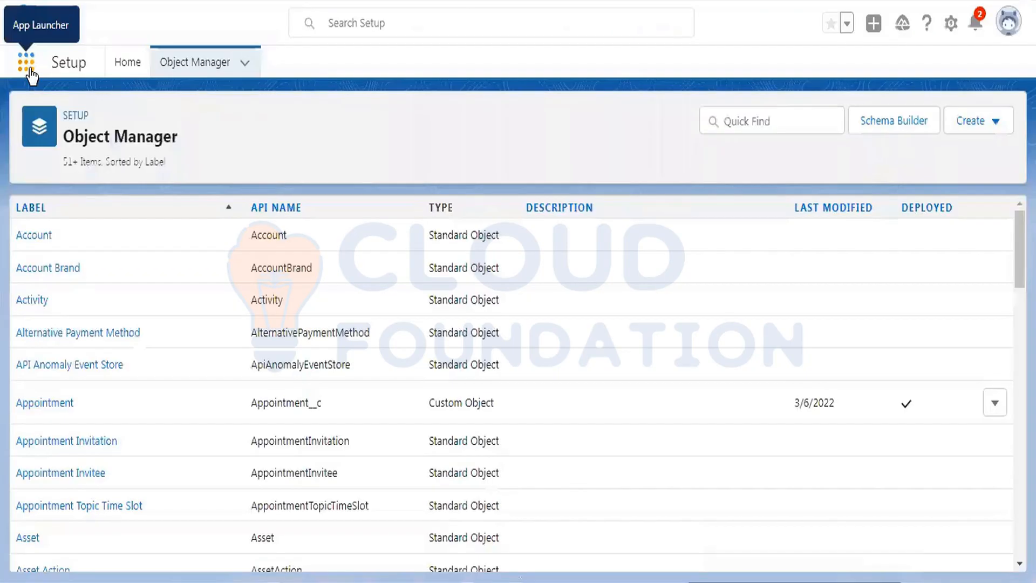
{"action": "left_click", "coordinate": [30, 70]}
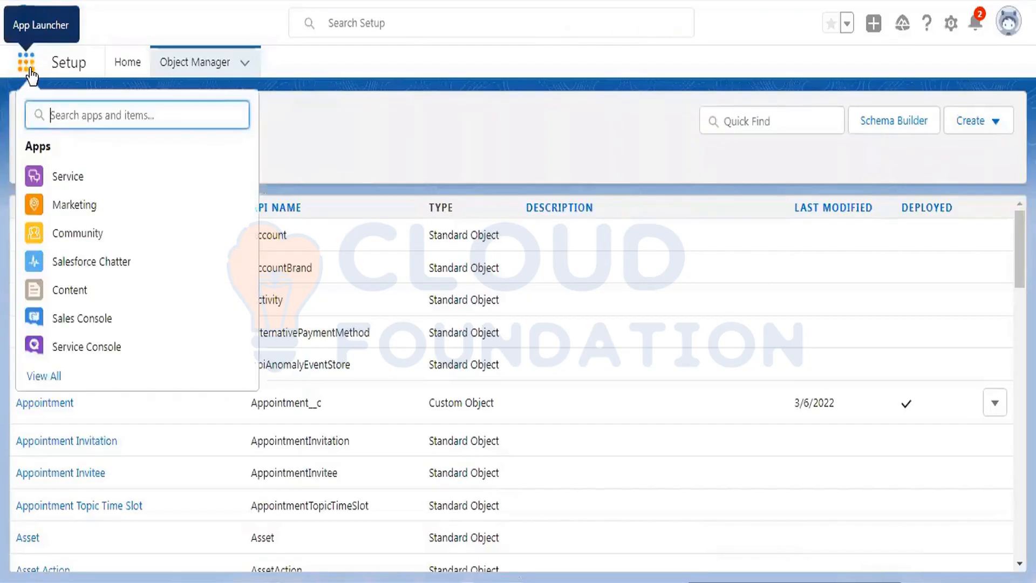
{"action": "type", "text": "patient"}
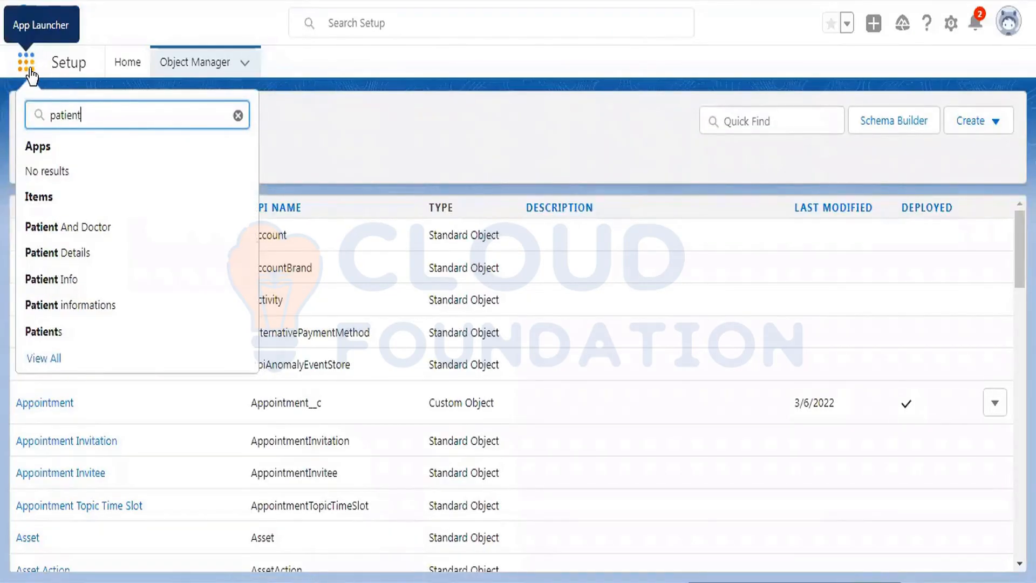
{"action": "left_click", "coordinate": [70, 257]}
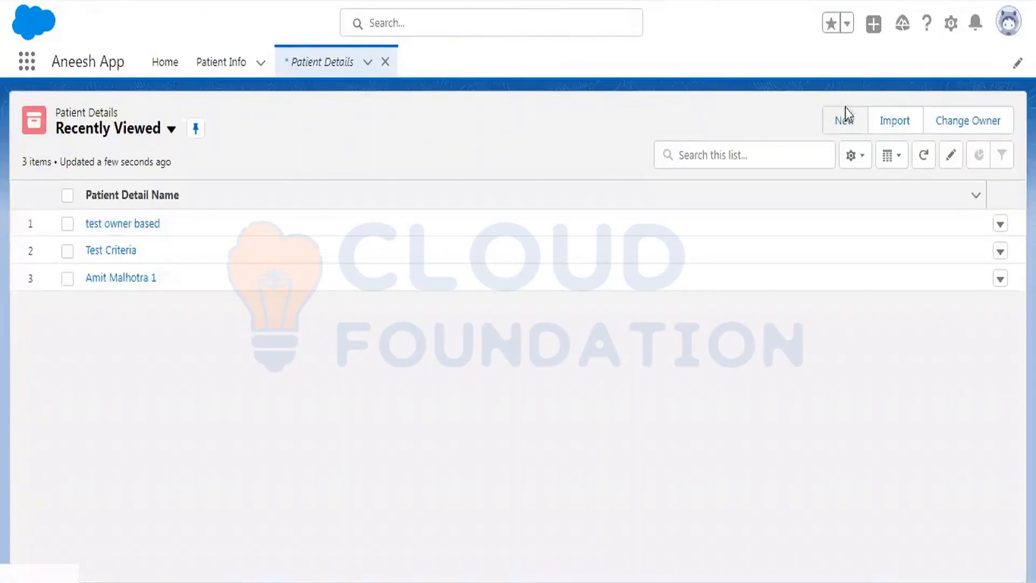
{"action": "left_click", "coordinate": [845, 122]}
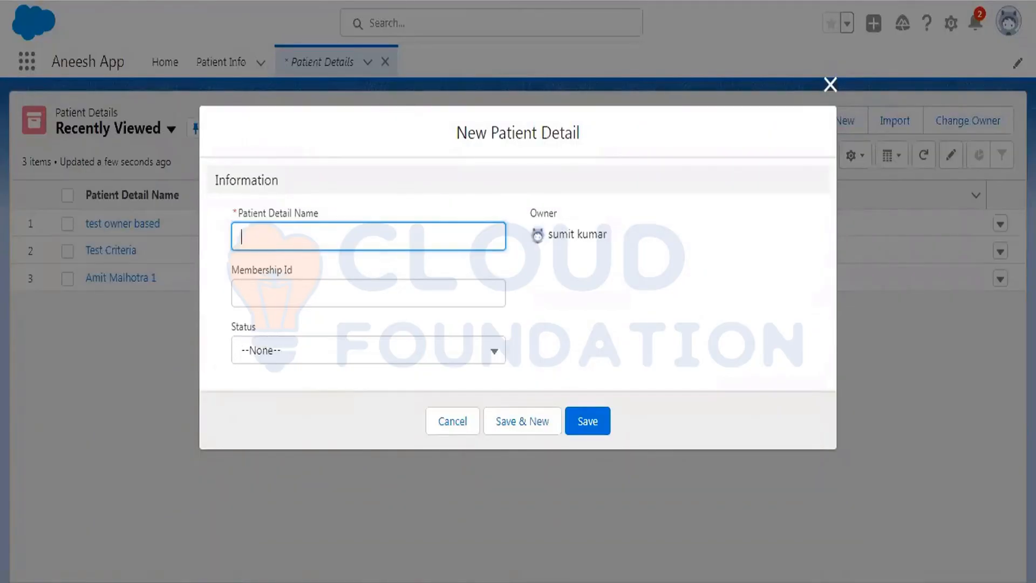
Return to Notepad++ and write "screen with dropdwon : marketing and non marketing" under the req 1 heading
{"action": "key", "text": "alt+Tab"}
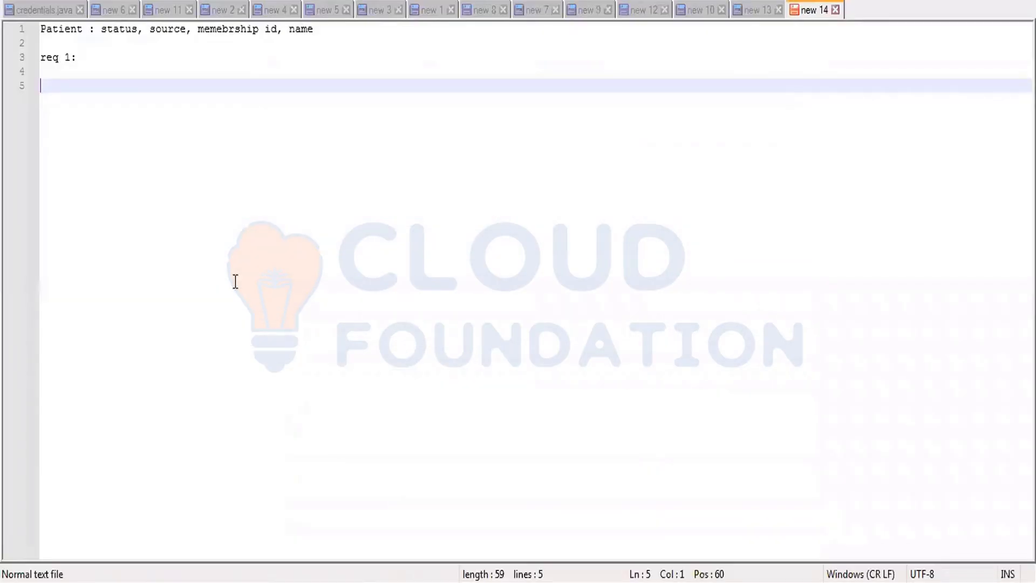
{"action": "type", "text": "screen with drop"}
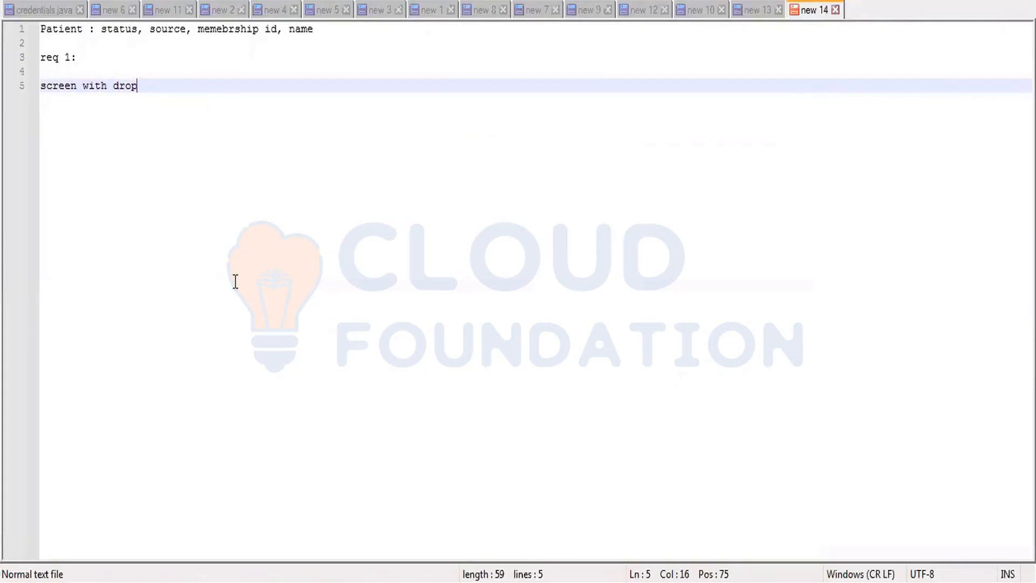
{"action": "type", "text": "dwon : marketing and no"}
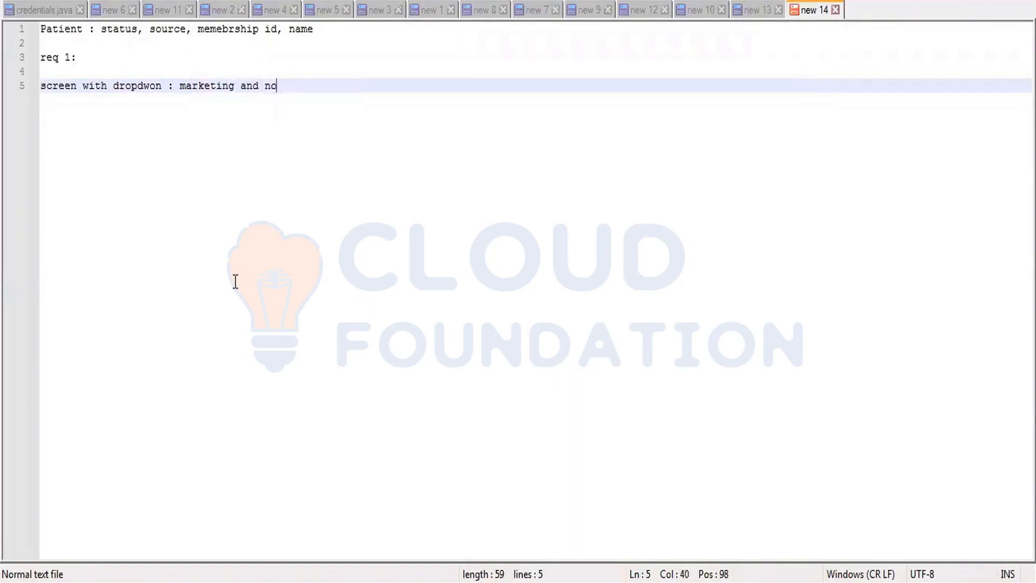
{"action": "type", "text": "n marketing"}
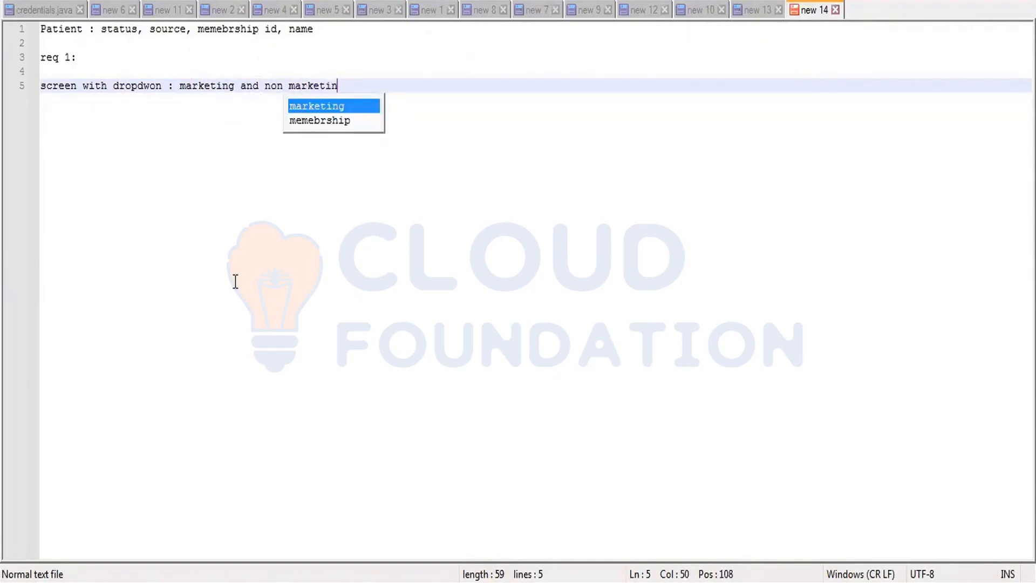
{"action": "key", "text": "Return"}
{"action": "key", "text": "Return"}
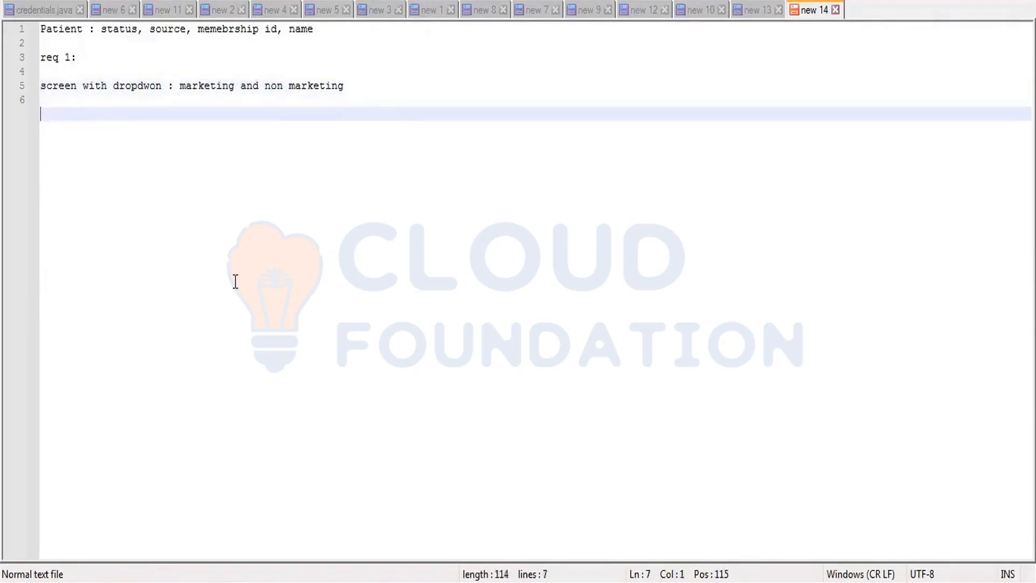
Add the requirement line "marketing-> screen with name, status and membership id" below the dropdown requirement
{"action": "type", "text": "marketi"}
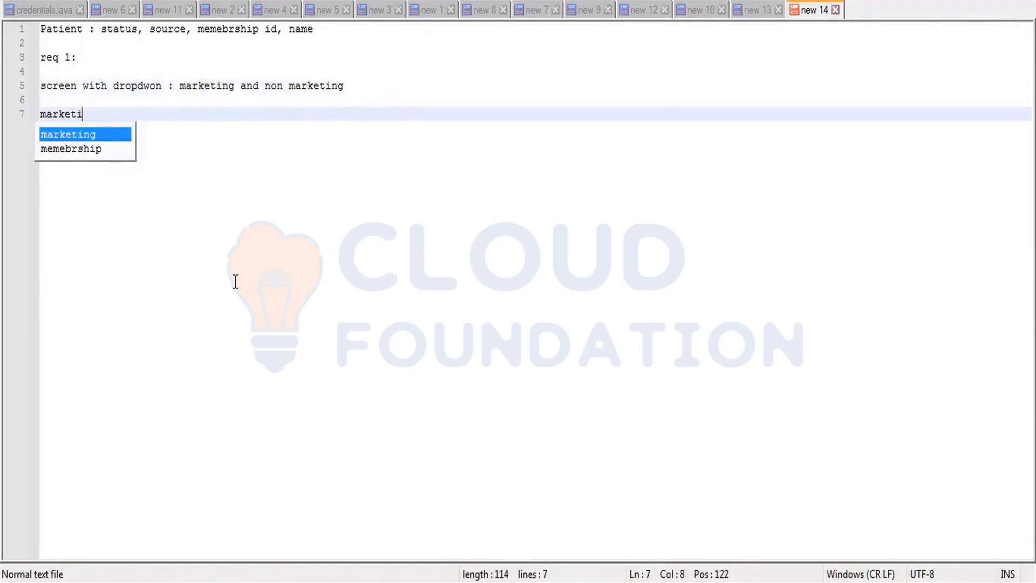
{"action": "type", "text": "ng-> "}
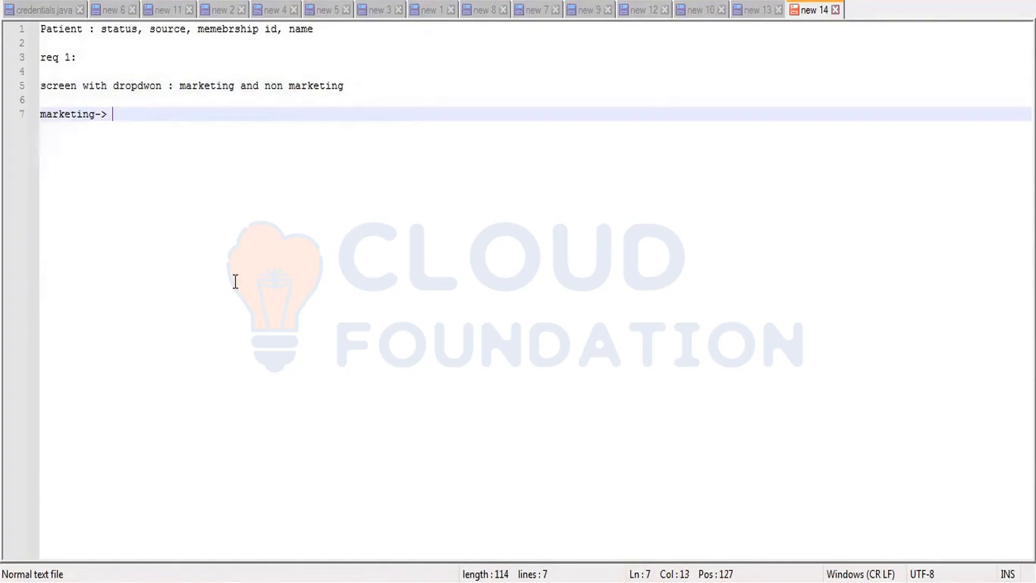
{"action": "type", "text": "screen "}
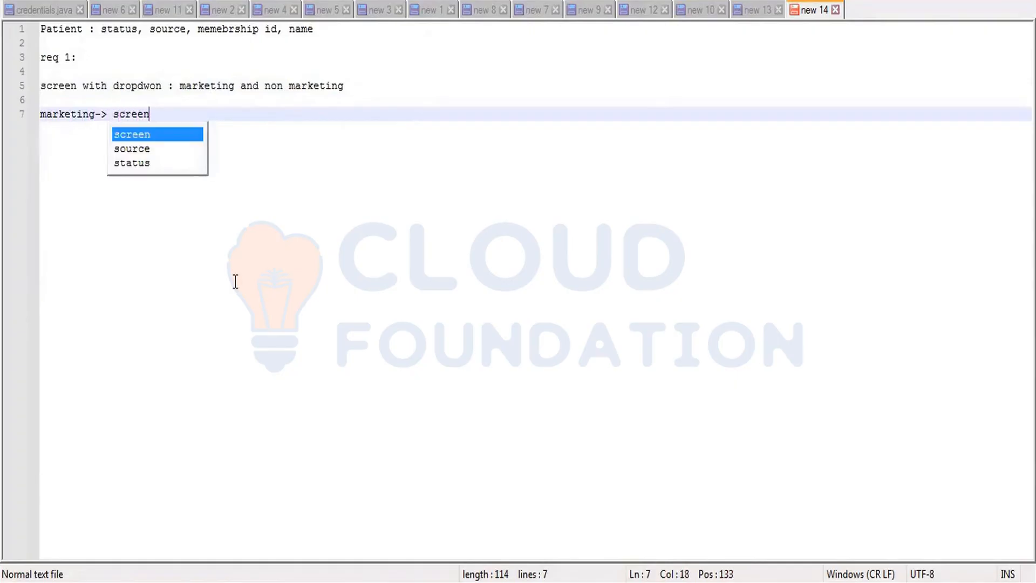
{"action": "type", "text": "with "}
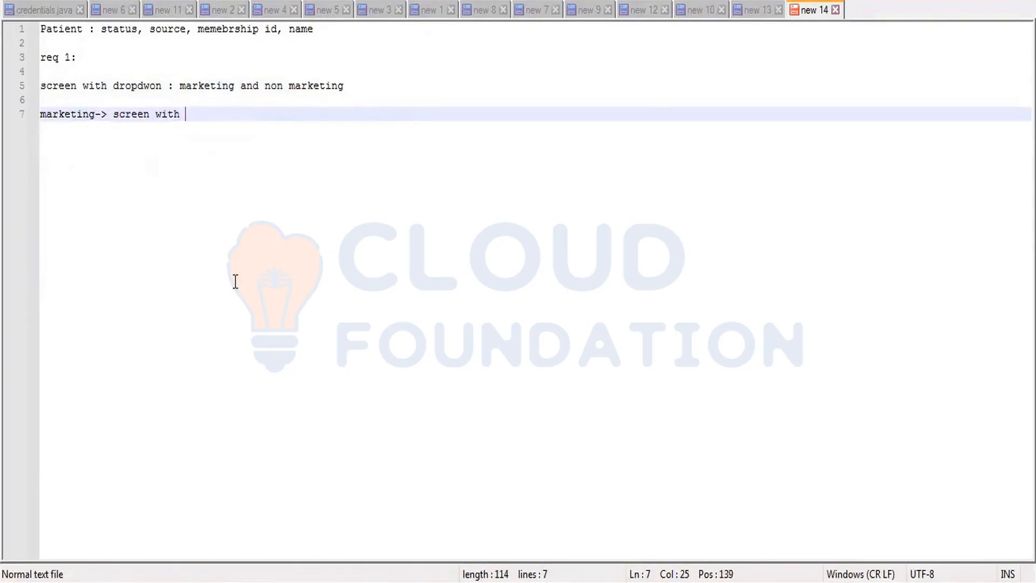
{"action": "type", "text": "name, stat"}
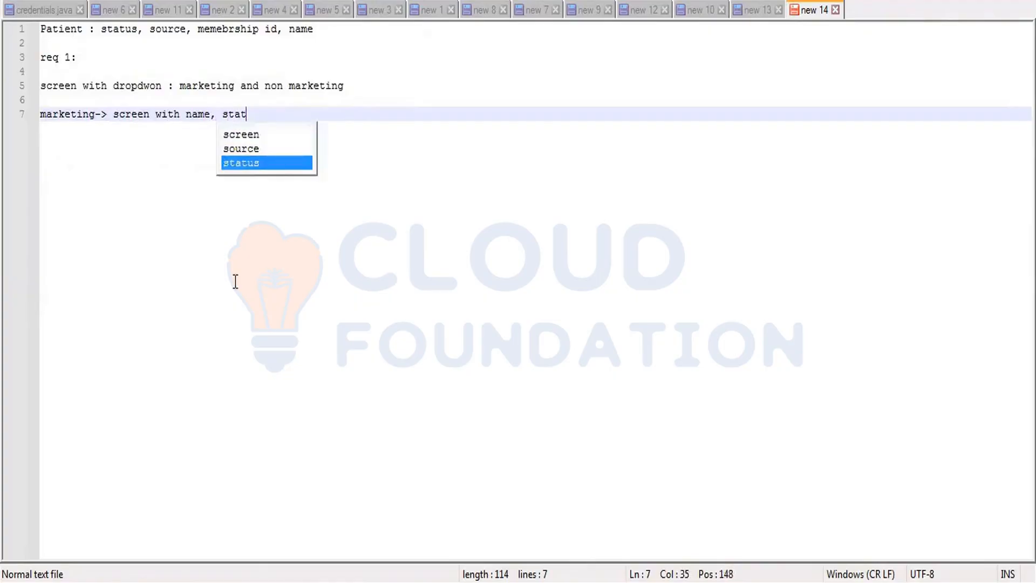
{"action": "type", "text": "us and member"}
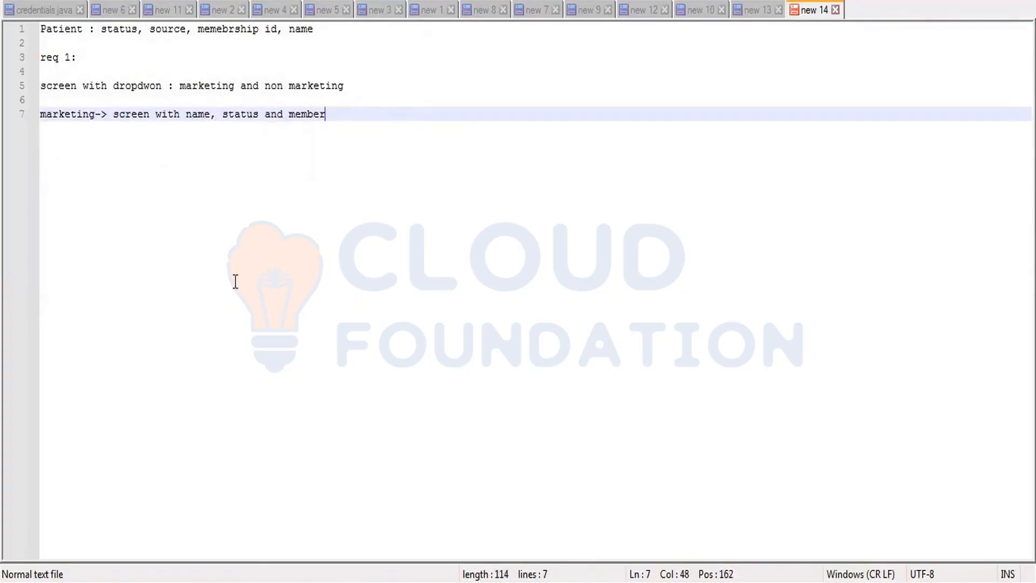
{"action": "type", "text": "ship id"}
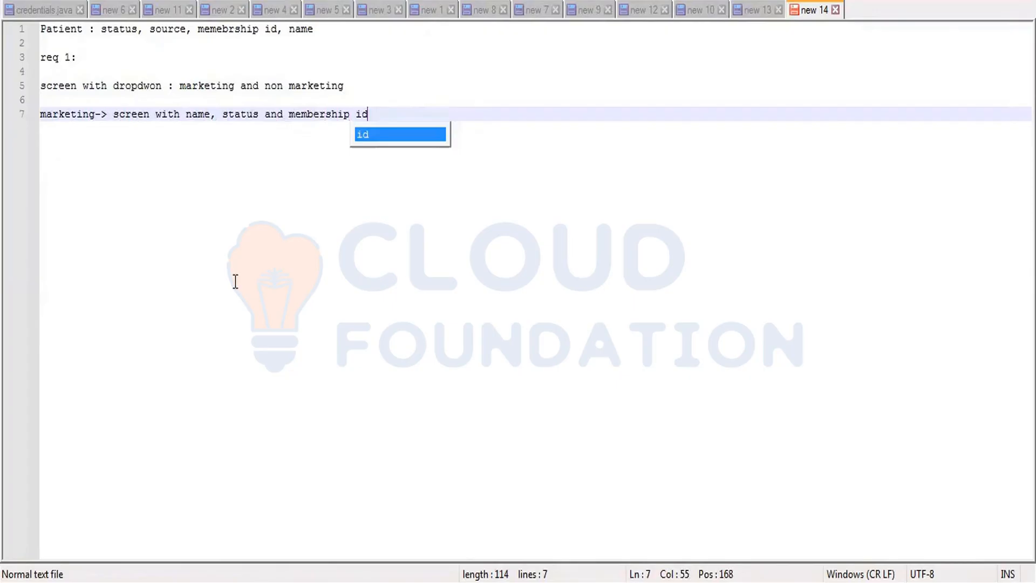
{"action": "key", "text": "Return"}
{"action": "key", "text": "Return"}
Add the requirement line "non marketing -> all four fields" below the marketing line
{"action": "type", "text": "non"}
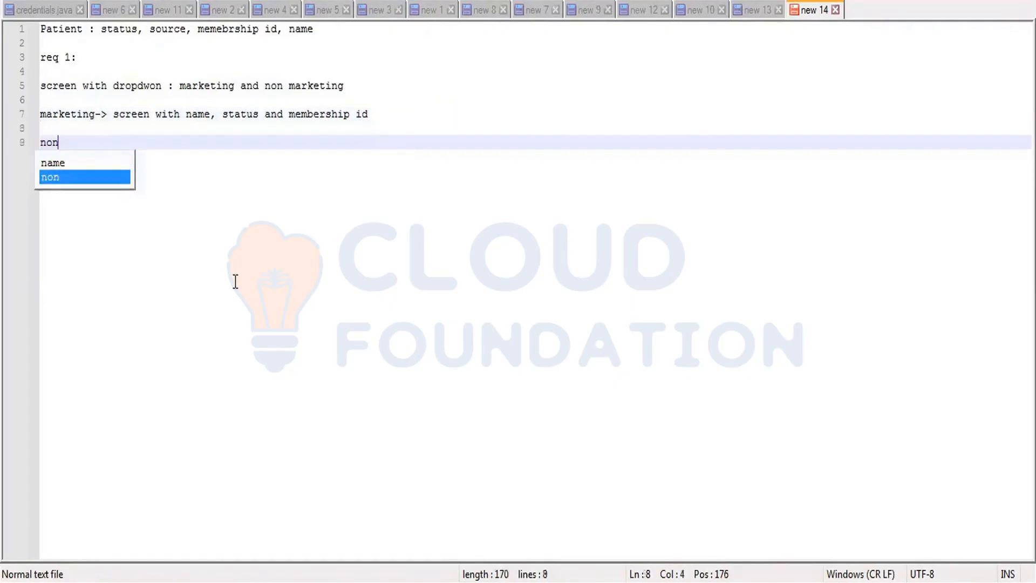
{"action": "type", "text": " mark"}
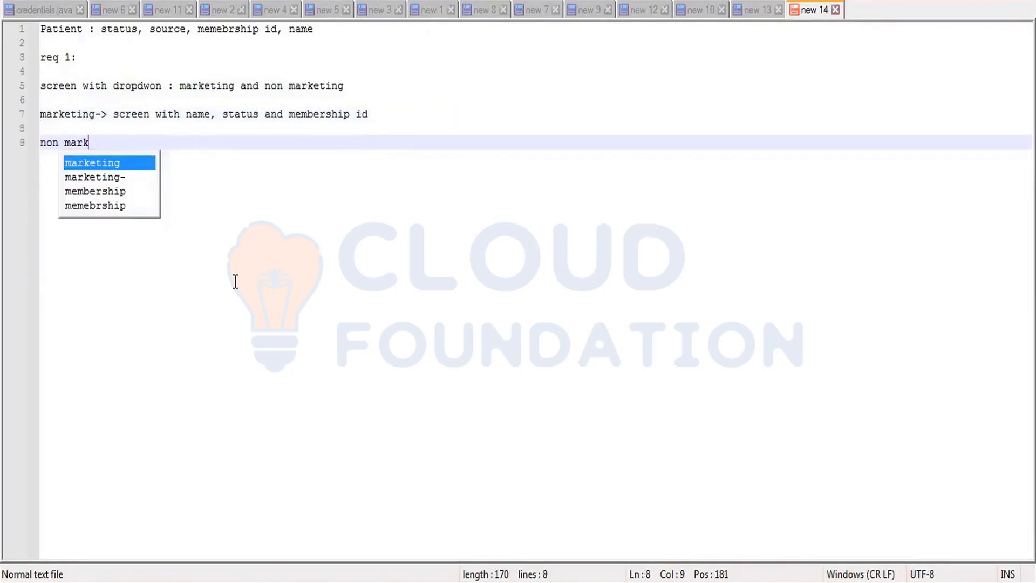
{"action": "type", "text": "eting -"}
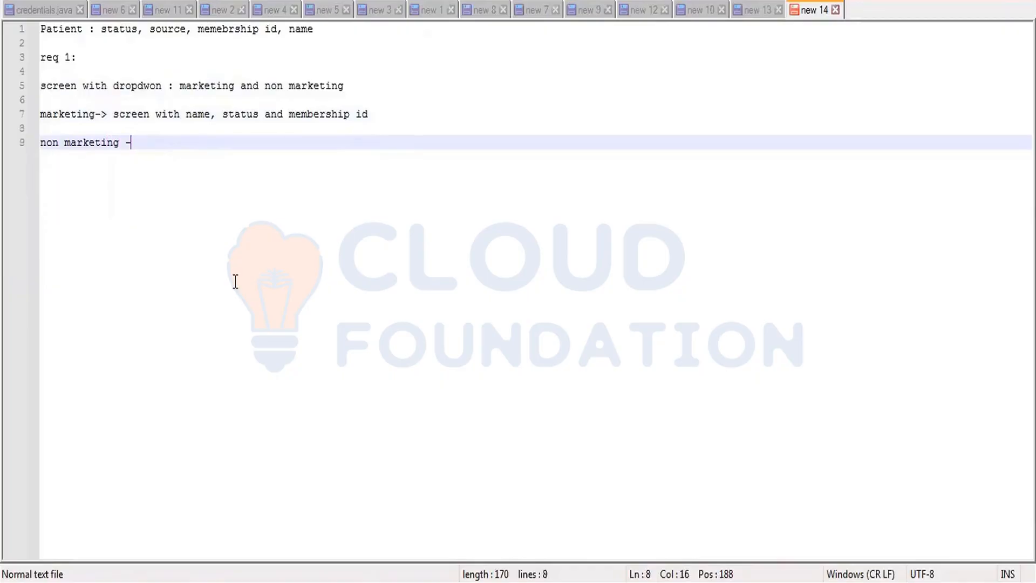
{"action": "type", "text": "> a"}
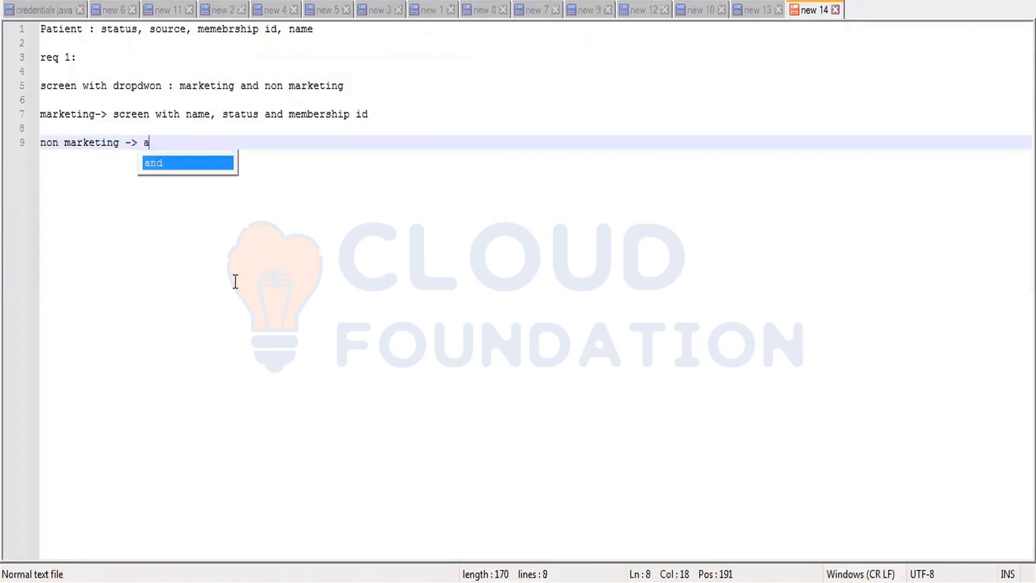
{"action": "type", "text": "ll fou"}
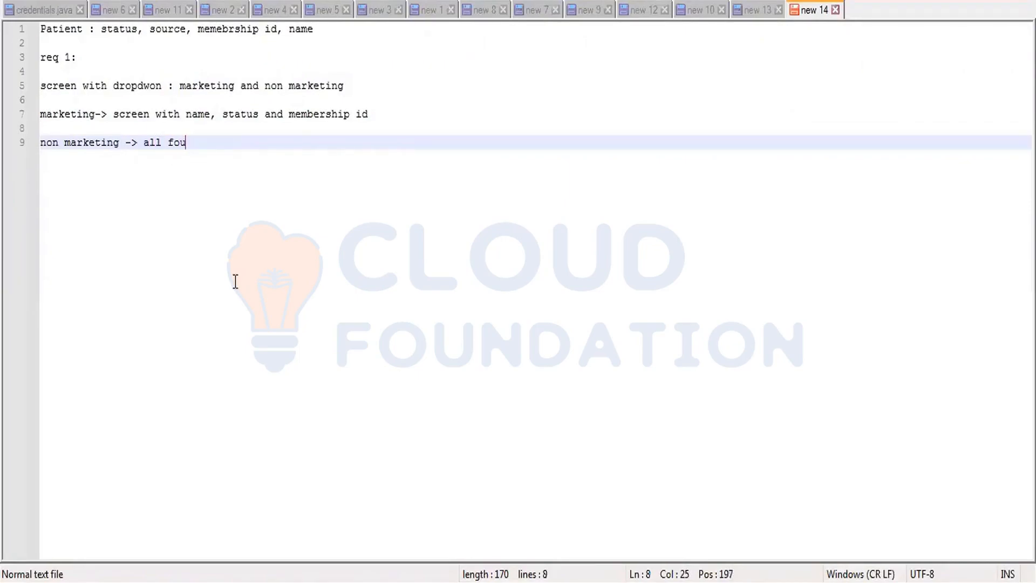
{"action": "type", "text": "r fields"}
Switch to Salesforce, cancel the open New Patient Detail form and start a new Patient Detail record again
{"action": "key", "text": "alt+Tab"}
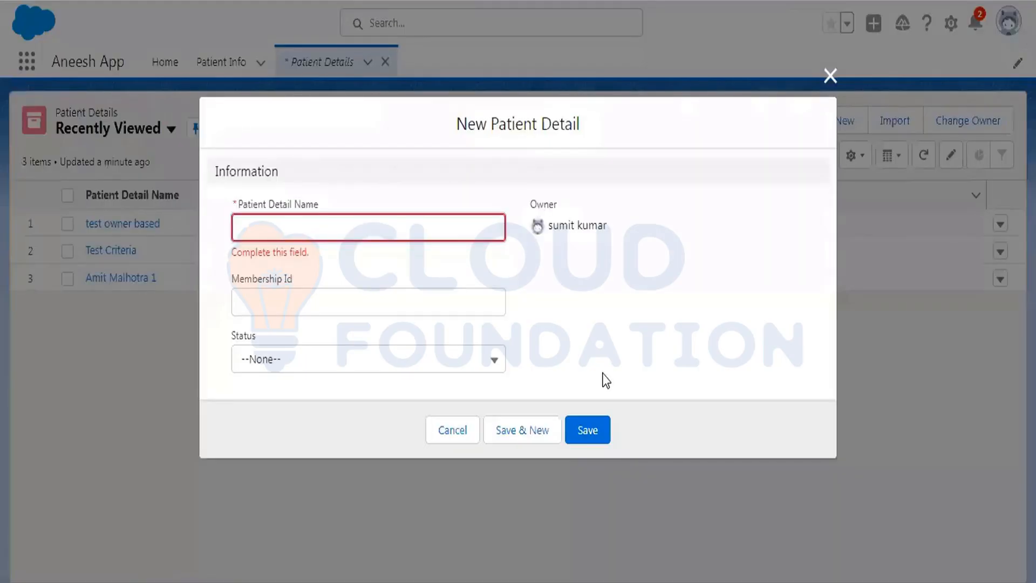
{"action": "left_click", "coordinate": [449, 433]}
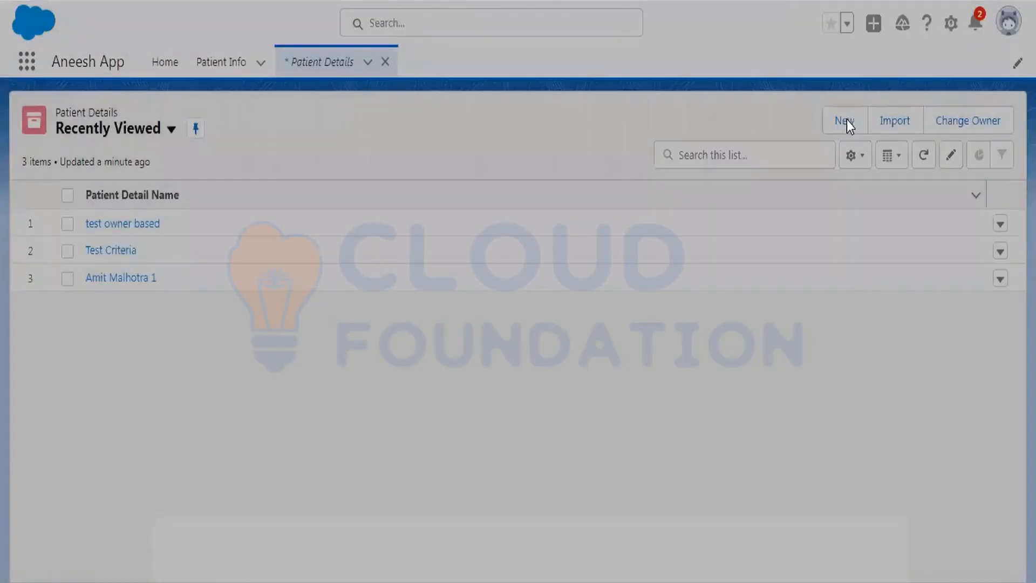
{"action": "left_click", "coordinate": [846, 121]}
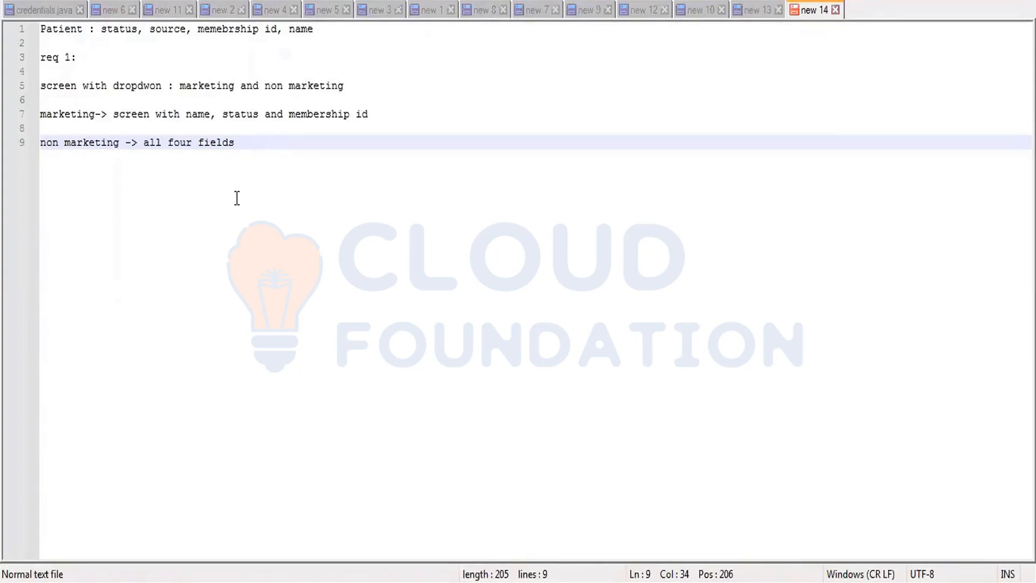
In the Notepad++ notes, add the numbered line "1. two views-> two page layouts" below the requirements, leaving blank lines between
{"action": "key", "text": "Return"}
{"action": "key", "text": "Return"}
{"action": "key", "text": "Return"}
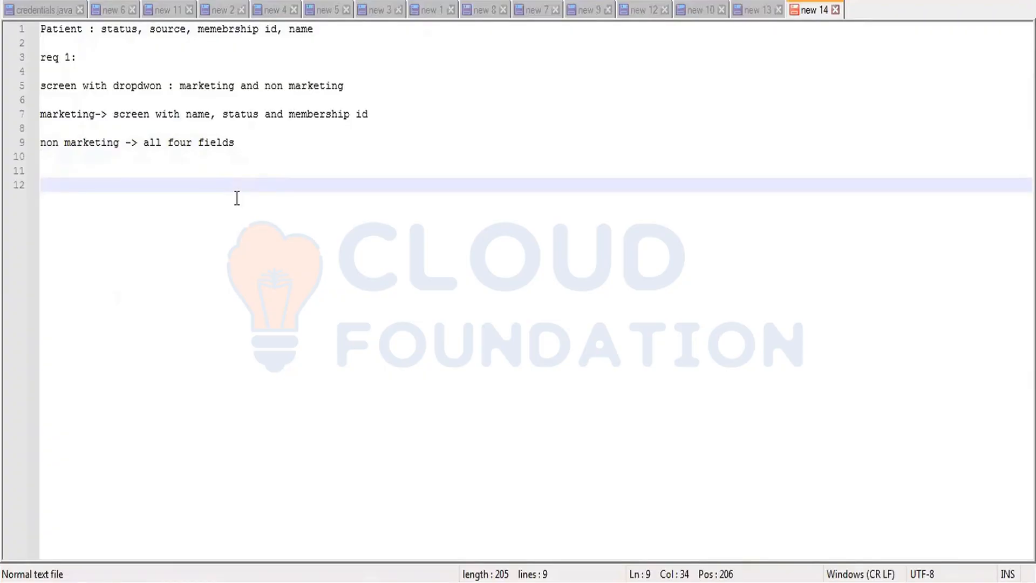
{"action": "type", "text": "two views"}
{"action": "key", "text": "Home"}
{"action": "type", "text": "1."}
{"action": "key", "text": "End"}
{"action": "type", "text": "-> two pa"}
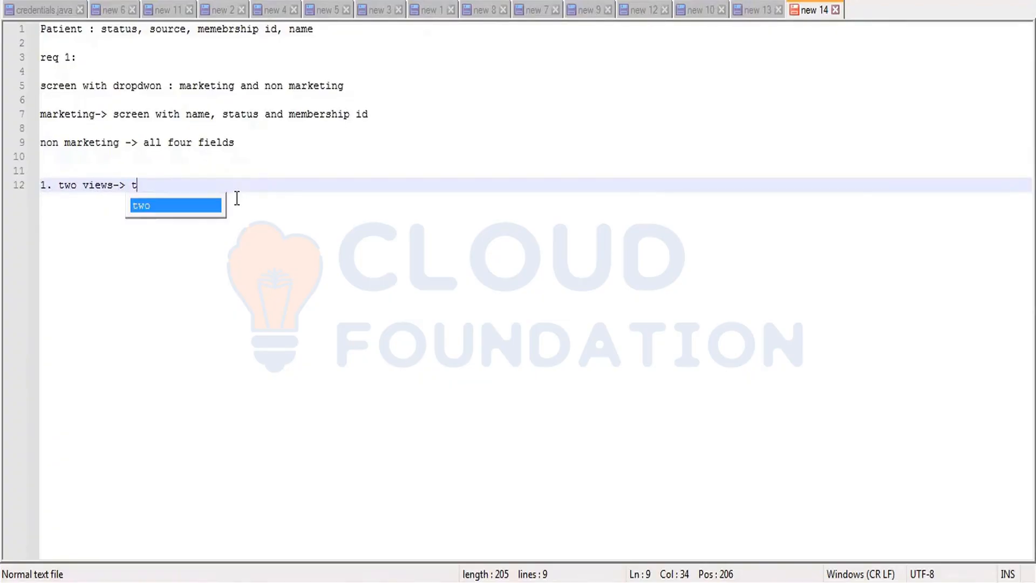
{"action": "type", "text": "layouts"}
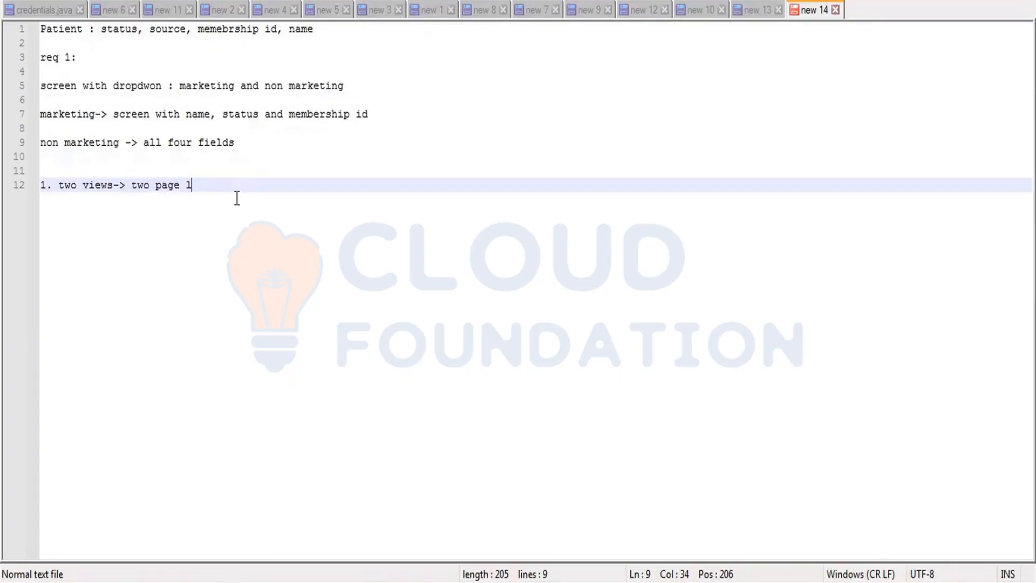
{"action": "key", "text": "Return"}
{"action": "key", "text": "Return"}
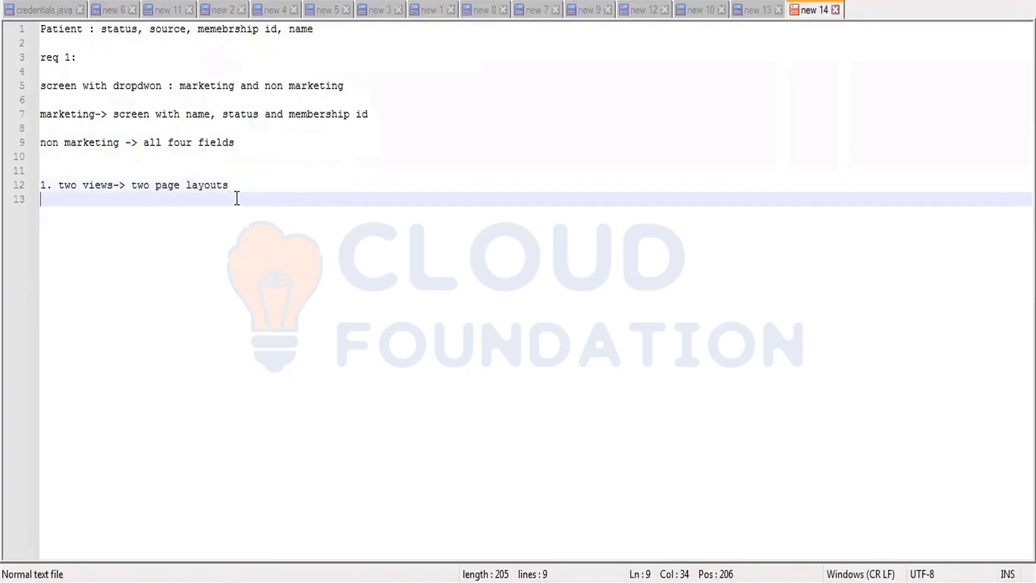
Add the line "marketing: name, membership id, status" below the numbered page layouts line, leaving a blank line between
{"action": "type", "text": "marketing"}
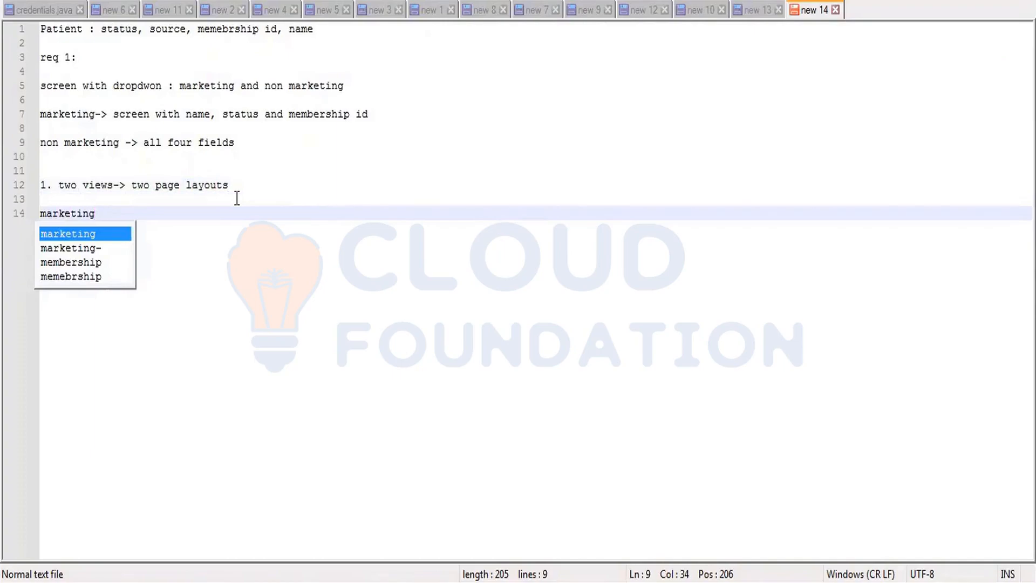
{"action": "key", "text": "BackSpace"}
{"action": "type", "text": "g: name, "}
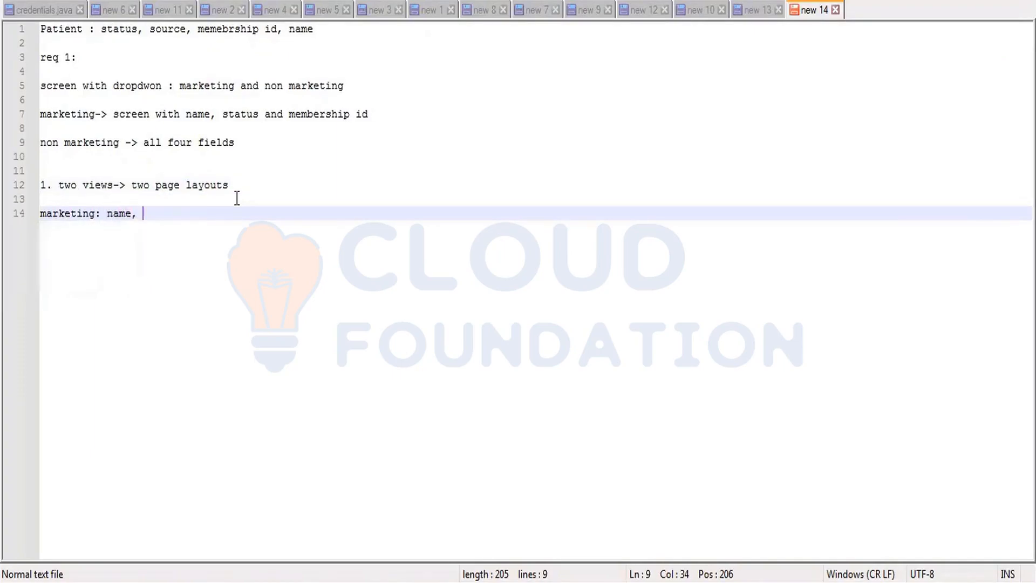
{"action": "type", "text": "membership id, status"}
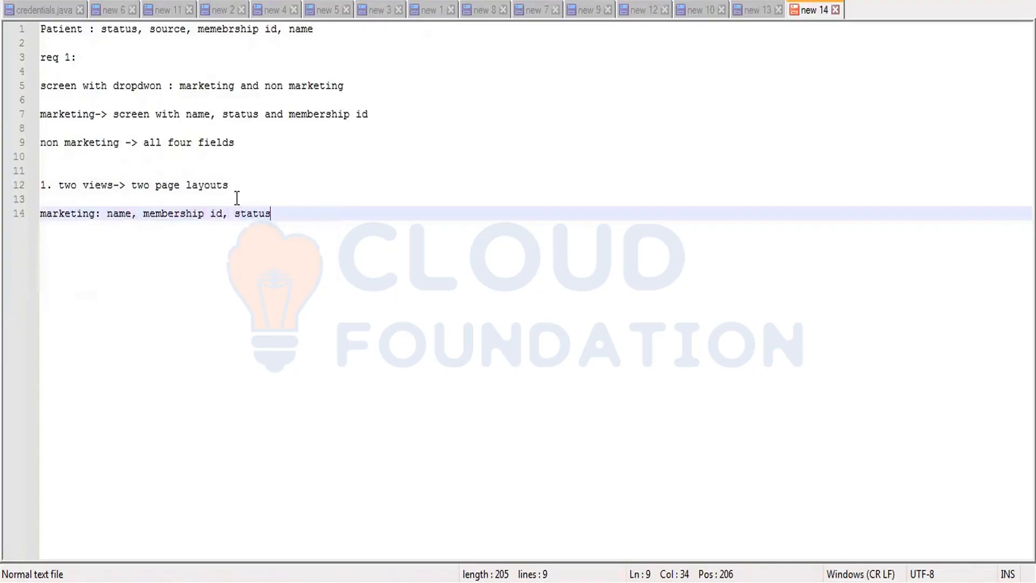
Add the line "non marketing: name, memebership id, status, source" below the marketing layout line, leaving a blank line between
{"action": "key", "text": "Return"}
{"action": "key", "text": "Return"}
{"action": "type", "text": "non"}
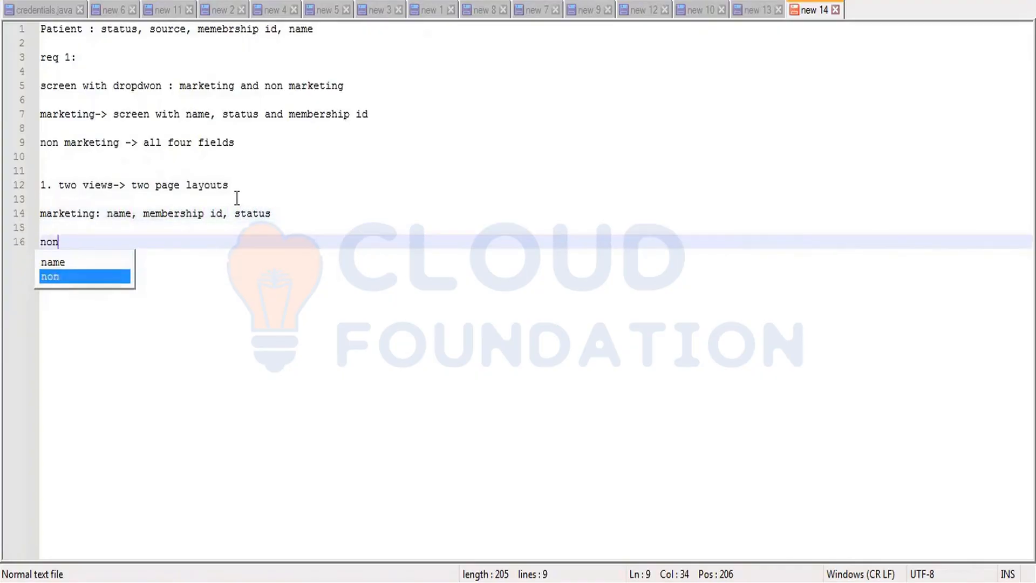
{"action": "type", "text": " marketin"}
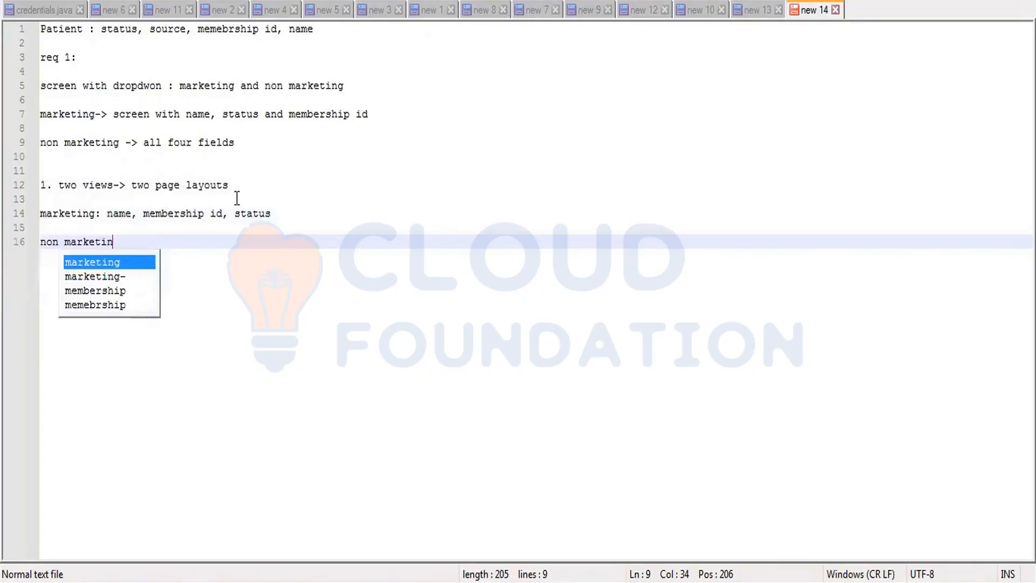
{"action": "type", "text": "g: name, "}
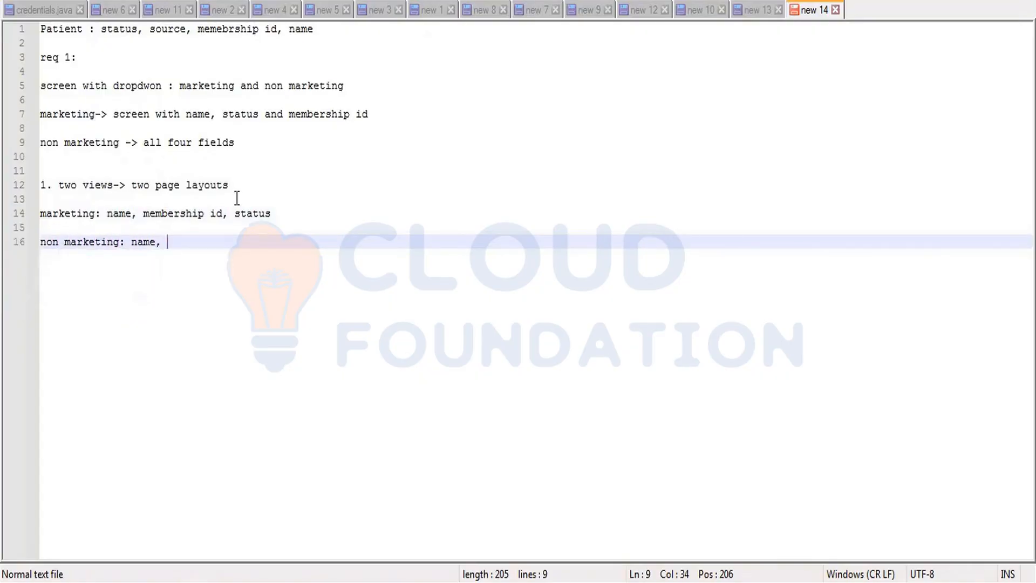
{"action": "type", "text": "memeb"}
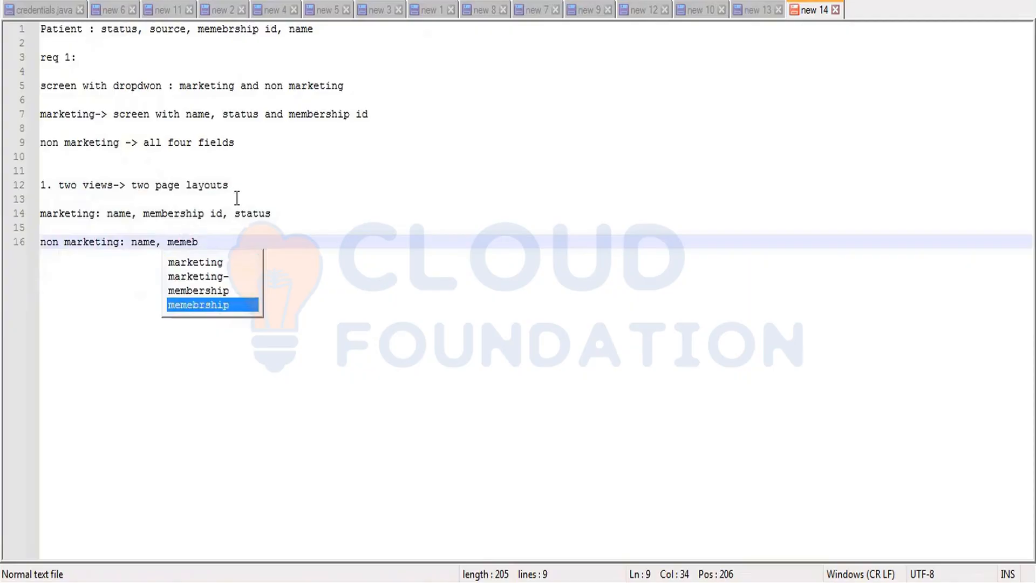
{"action": "type", "text": "ership"}
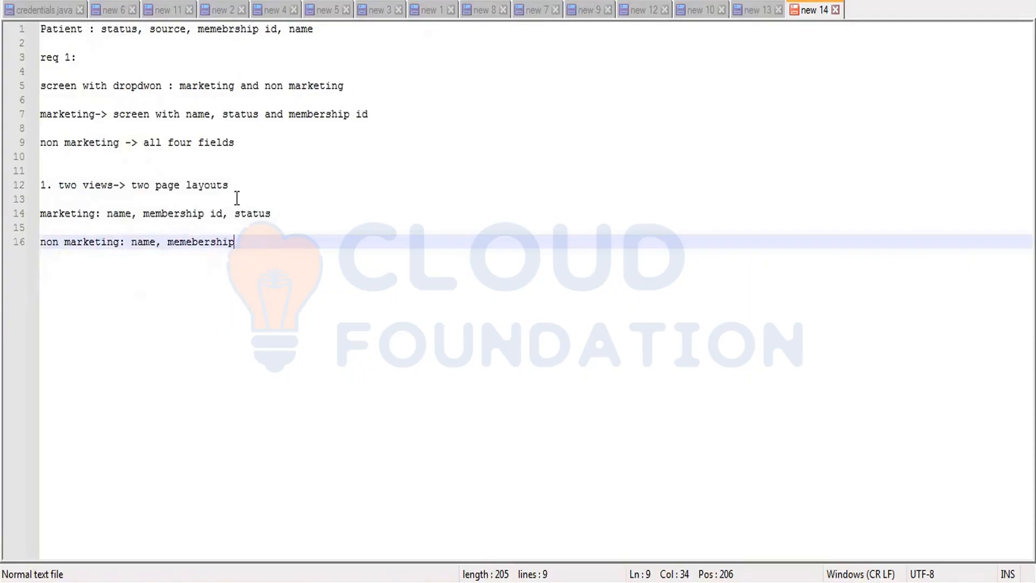
{"action": "type", "text": " id, status"}
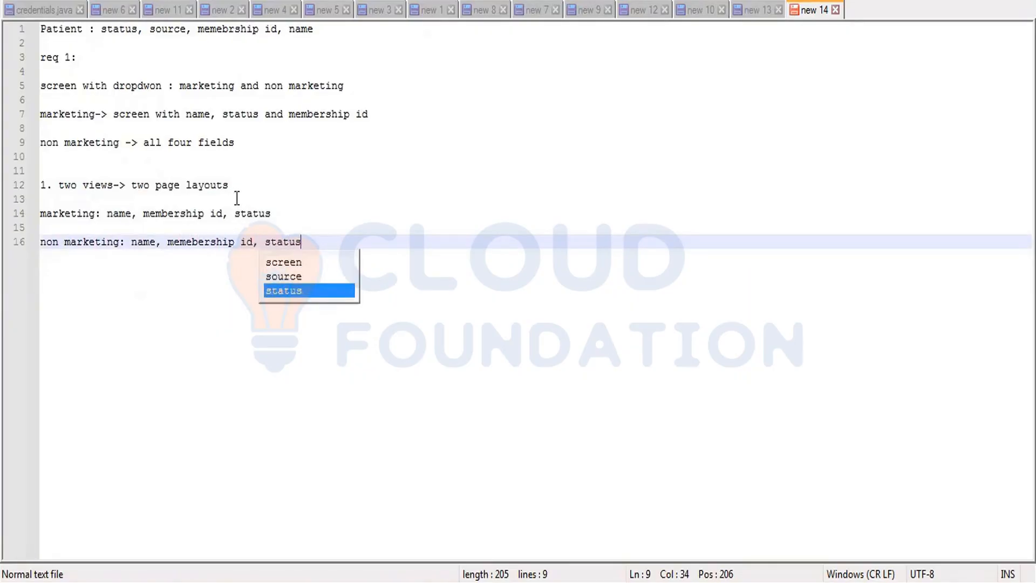
{"action": "type", "text": ", source"}
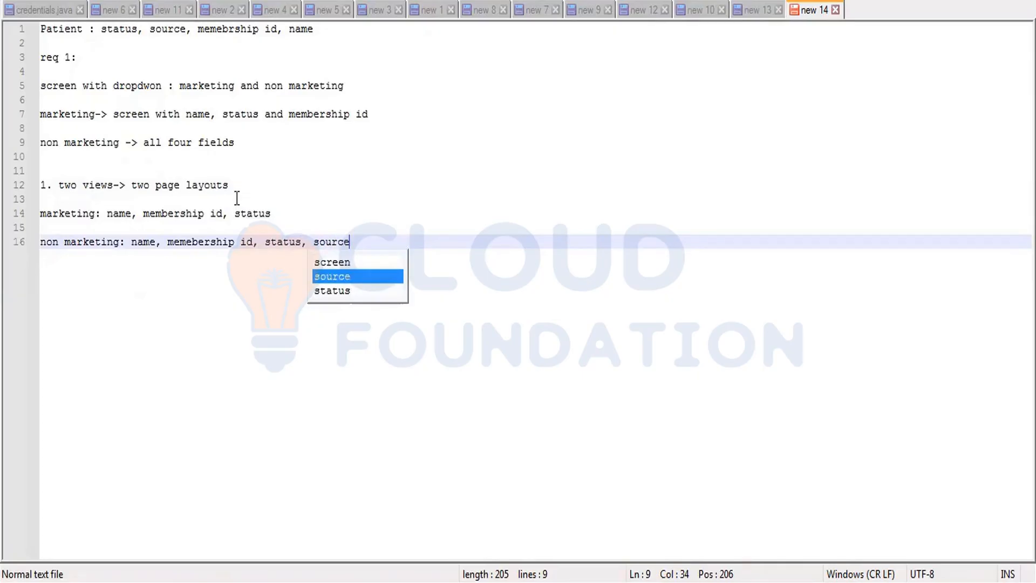
Below the layout descriptions, add the numbered line "2. two record types : marketing RT, Non Marketing RT"
{"action": "key", "text": "Return"}
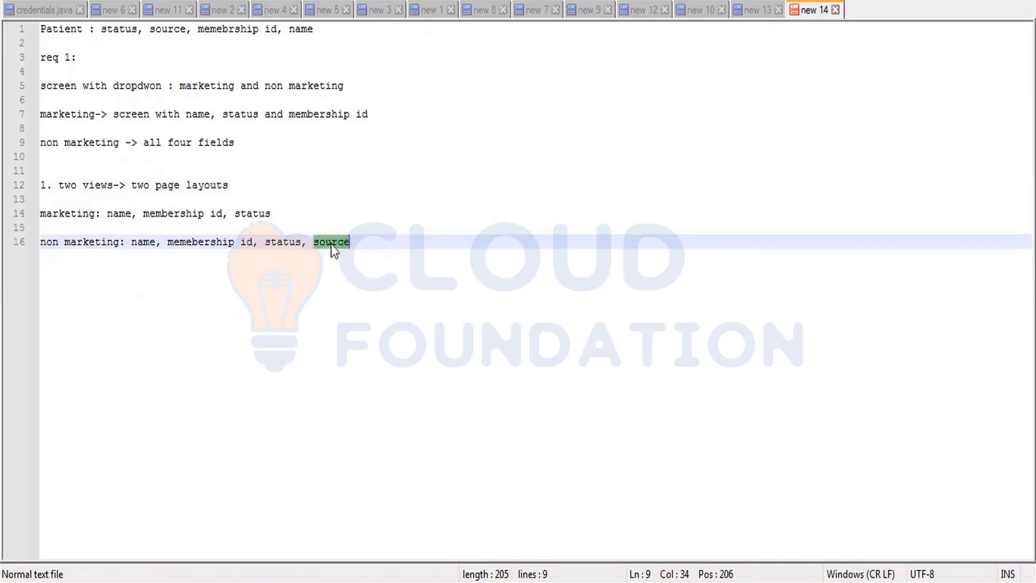
{"action": "key", "text": "Return"}
{"action": "key", "text": "Return"}
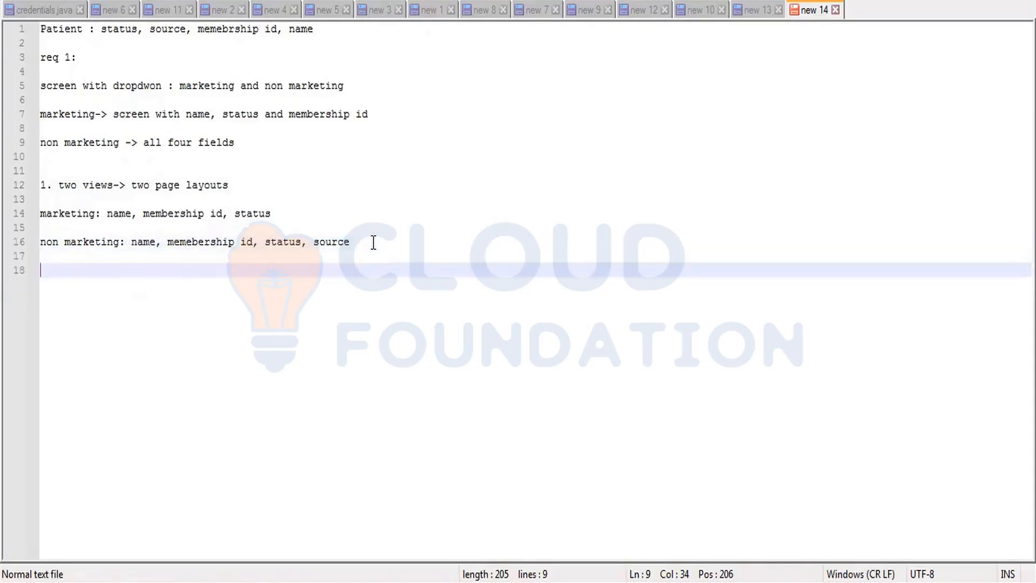
{"action": "key", "text": "Return"}
{"action": "type", "text": "2. "}
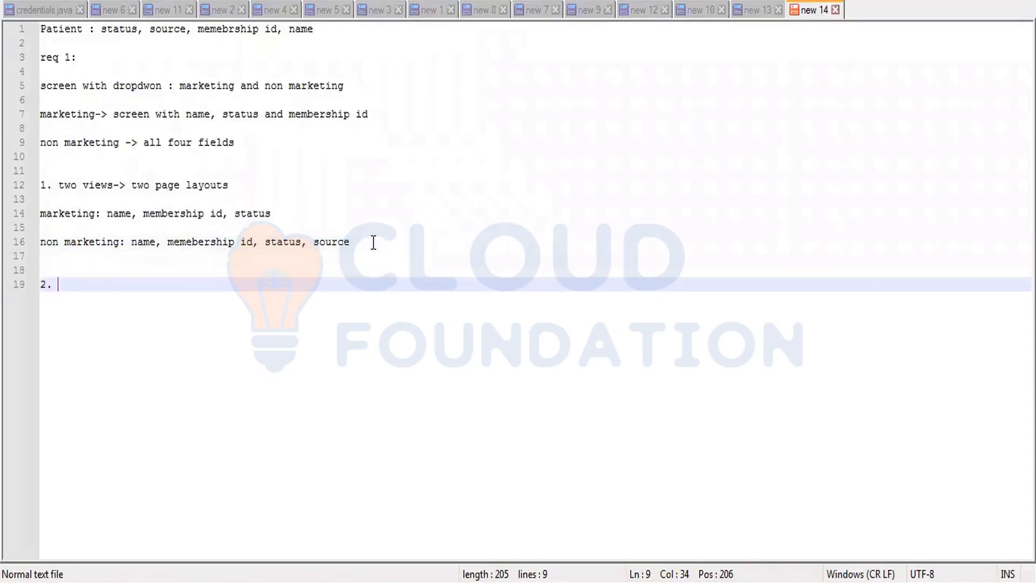
{"action": "type", "text": "two re"}
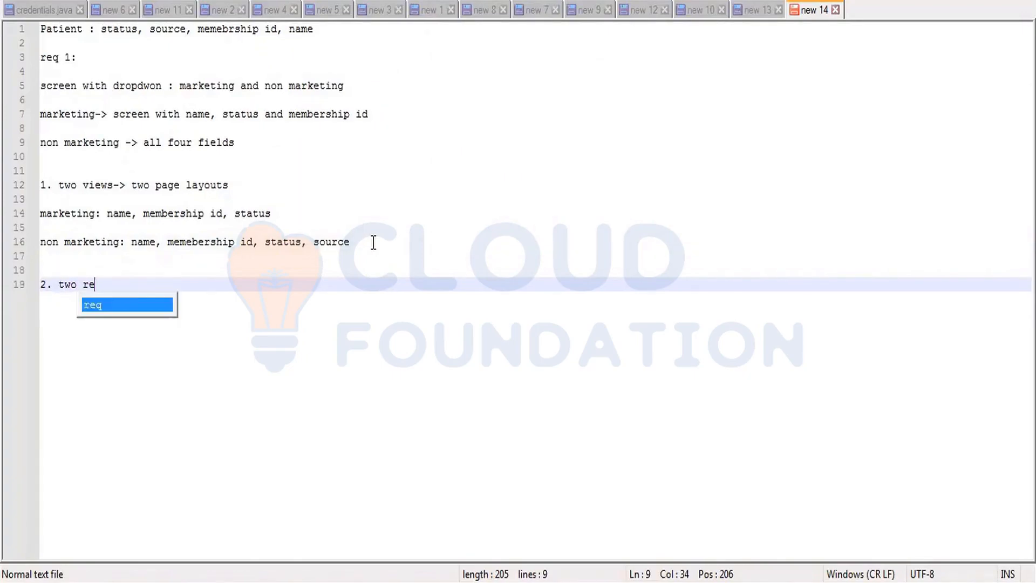
{"action": "type", "text": "cord types"}
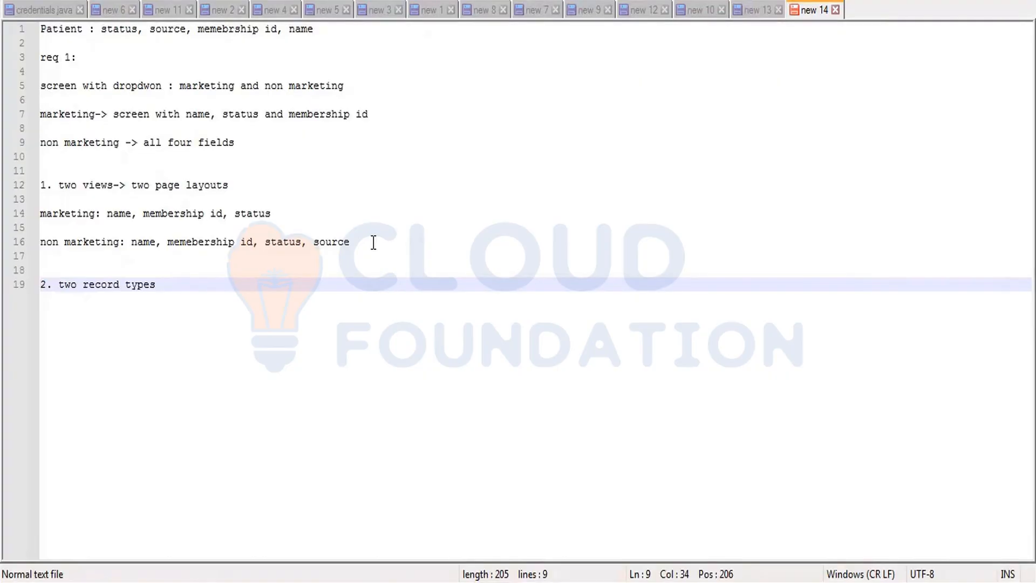
{"action": "type", "text": ": marketing"}
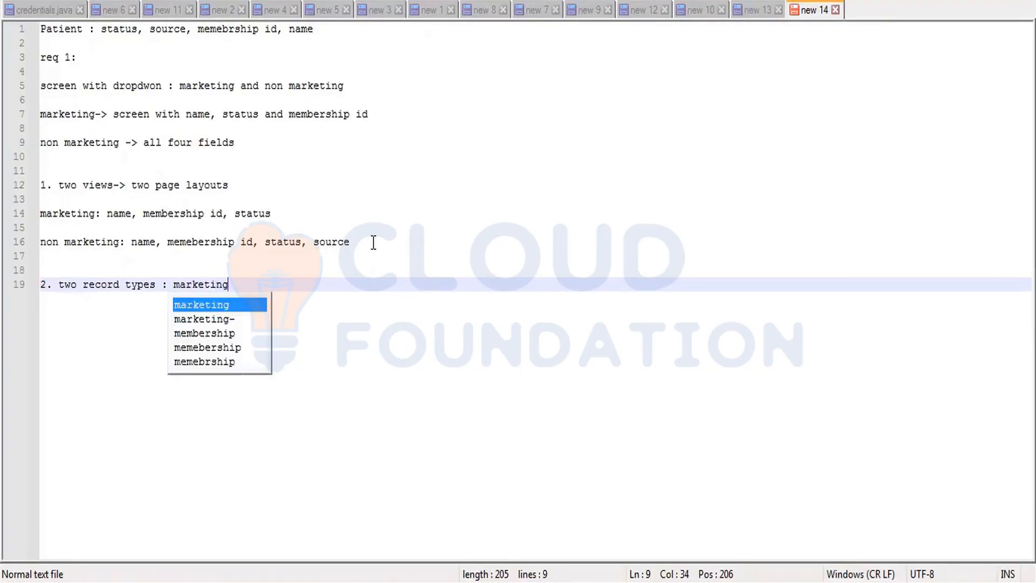
{"action": "type", "text": " RT, "}
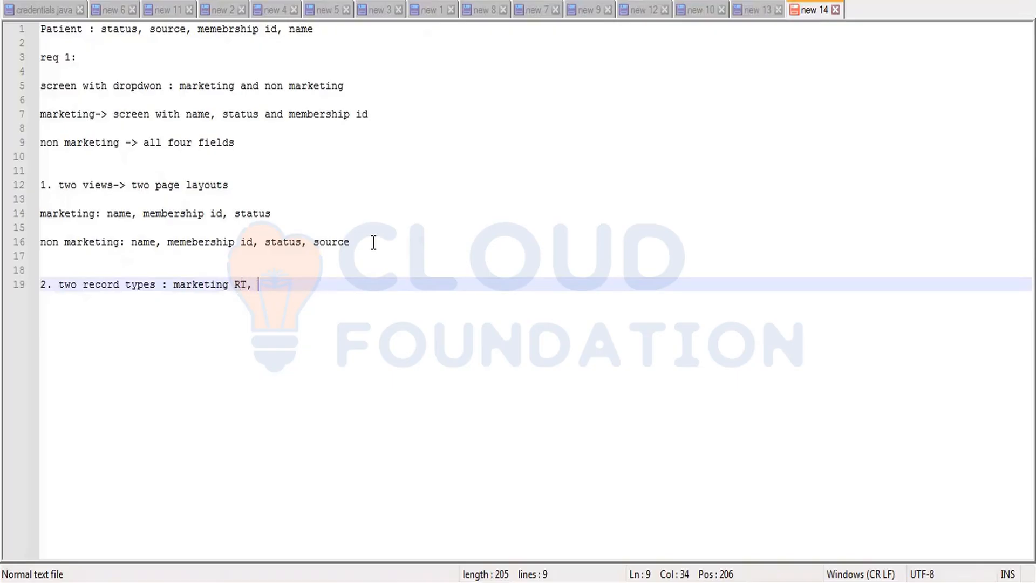
{"action": "type", "text": "Non Marketing RT"}
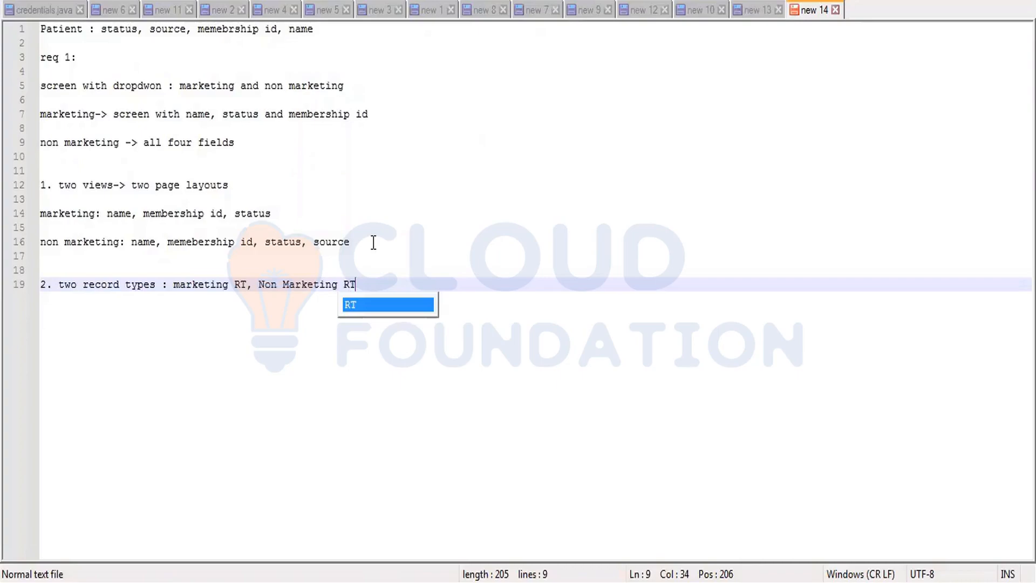
Add the numbered line "3. Assign Marketing layout to marketing RT and vice versae" below the record types line
{"action": "key", "text": "Return"}
{"action": "key", "text": "Return"}
{"action": "key", "text": "Return"}
{"action": "type", "text": "3. "}
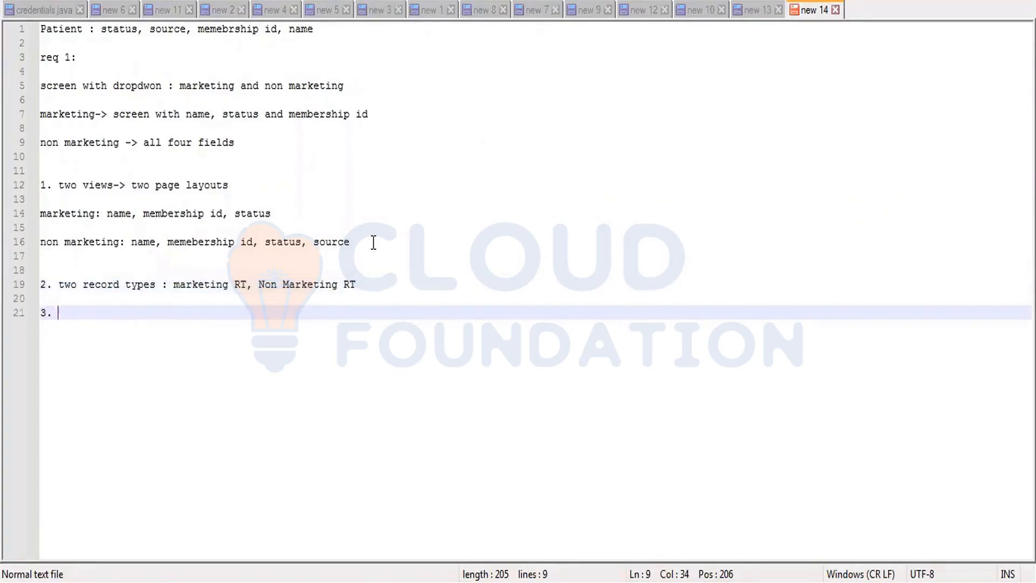
{"action": "type", "text": "Assign Marketin"}
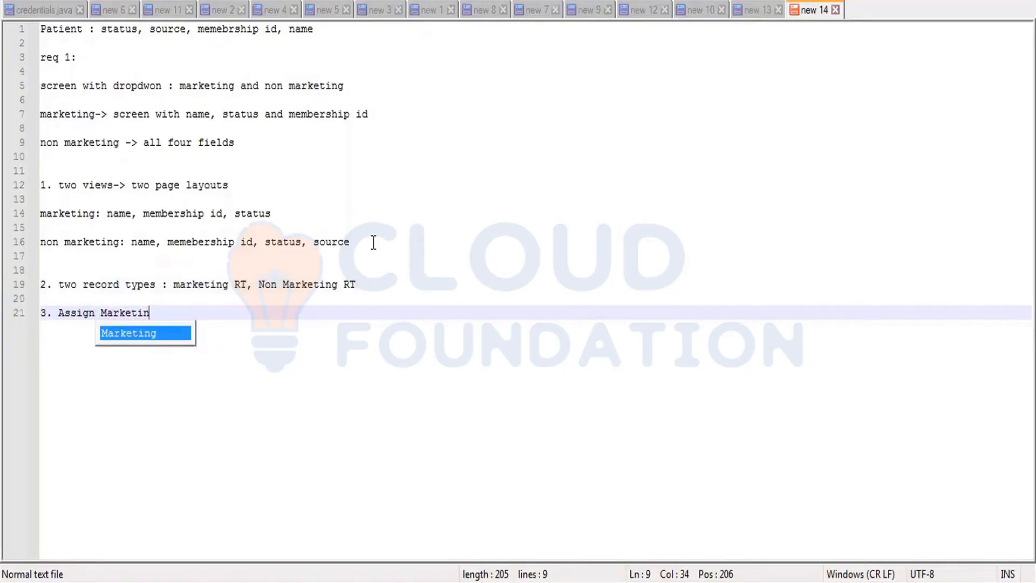
{"action": "type", "text": "g layout "}
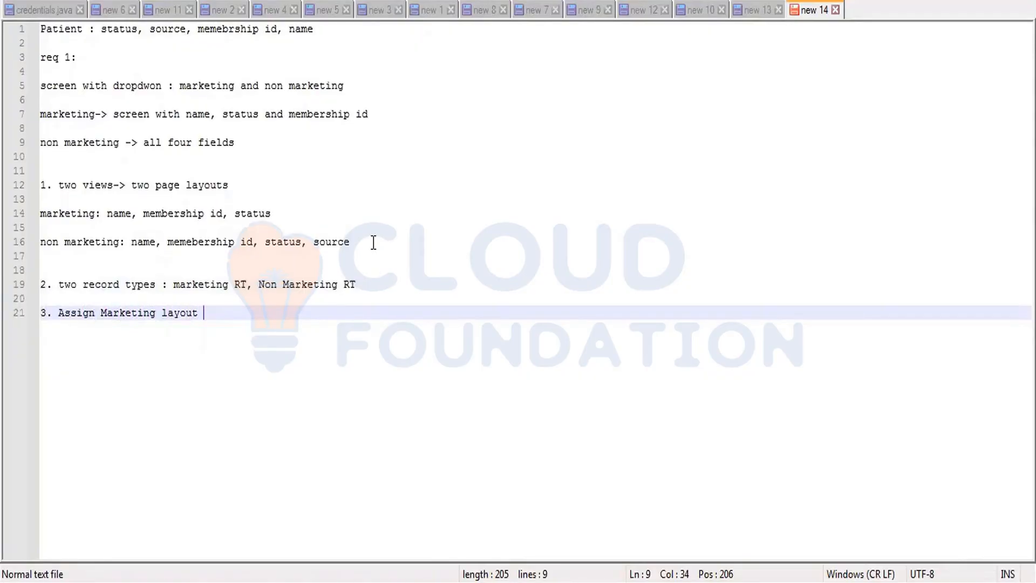
{"action": "type", "text": "to market"}
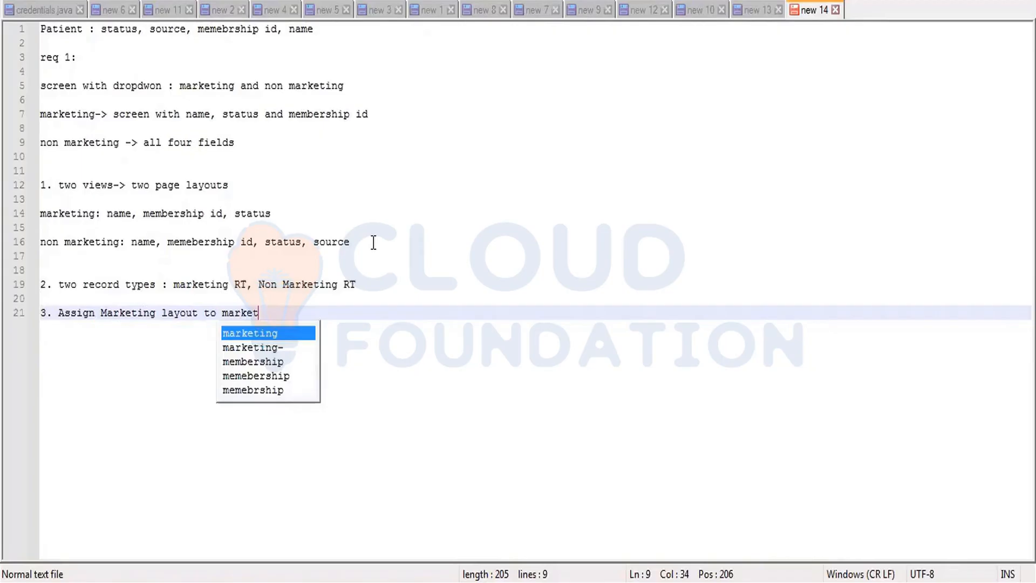
{"action": "type", "text": "ing RT "}
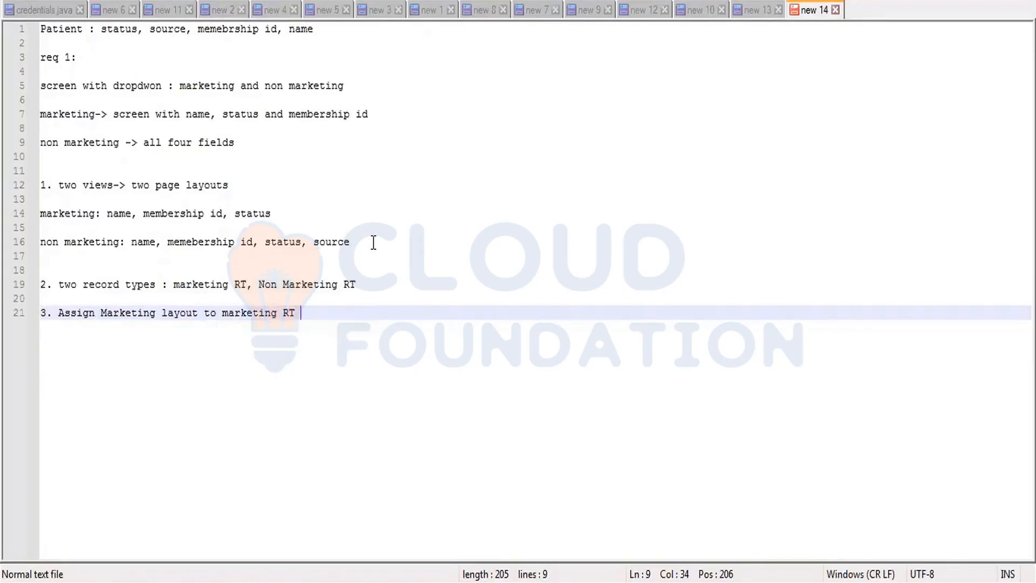
{"action": "type", "text": "and vice versae"}
Switch to Salesforce, cancel the New Patient Detail form and open Setup
{"action": "key", "text": "alt+Tab"}
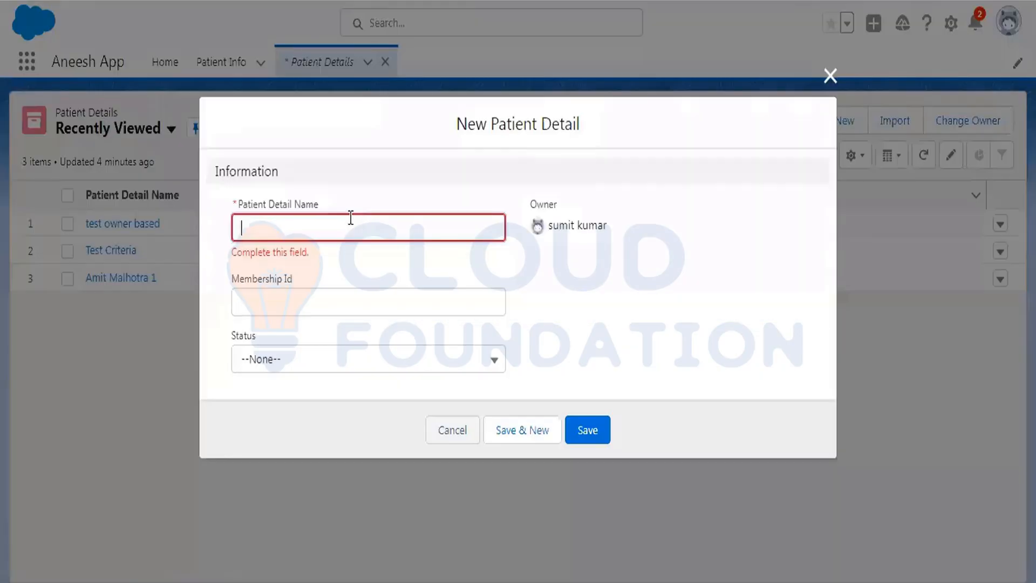
{"action": "left_click", "coordinate": [456, 437]}
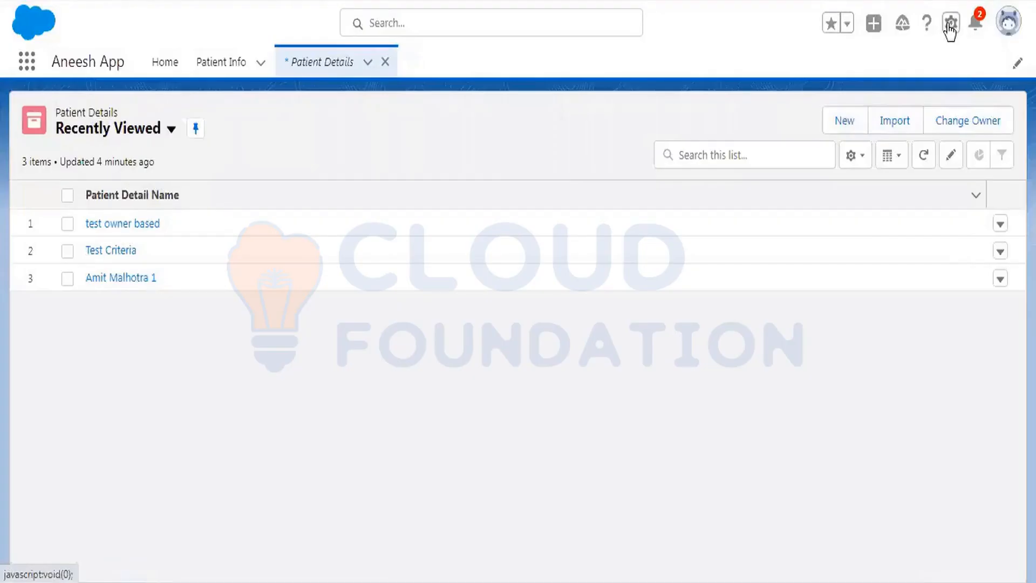
{"action": "left_click", "coordinate": [951, 24]}
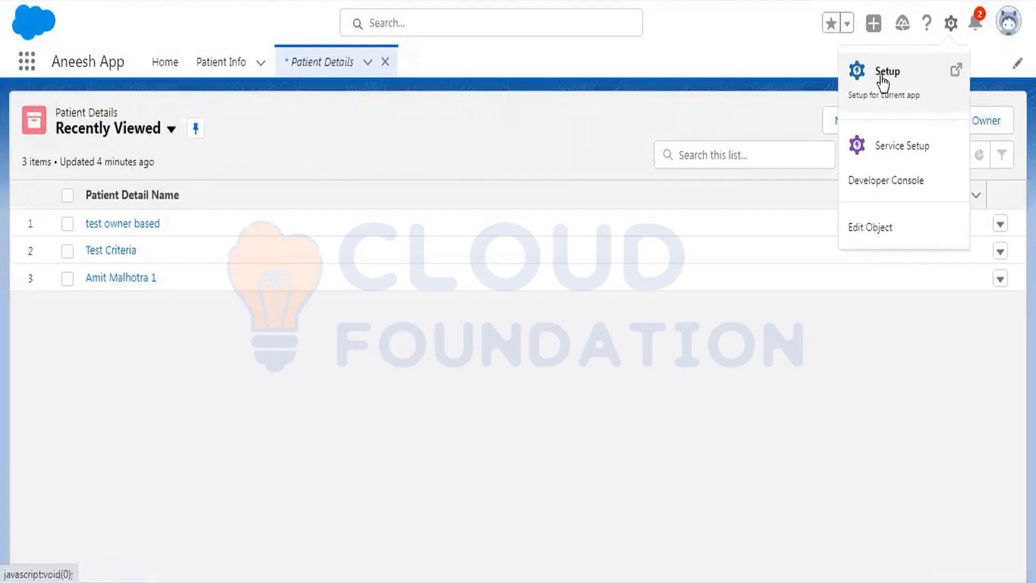
{"action": "left_click", "coordinate": [882, 79]}
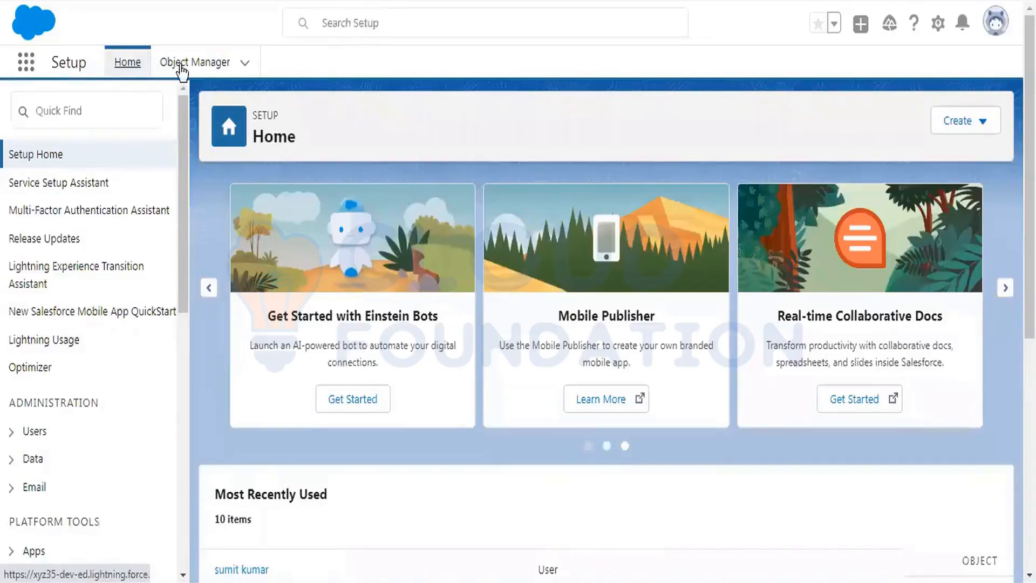
Find the Patient Detail object in Object Manager by searching for "patient de" and open it
{"action": "left_click", "coordinate": [182, 65]}
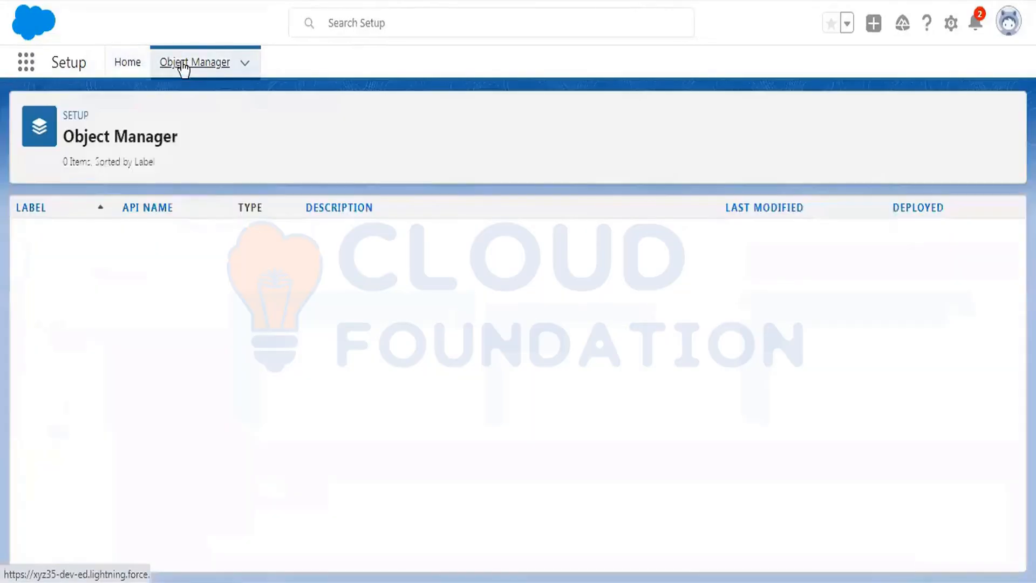
{"action": "left_click", "coordinate": [768, 125]}
{"action": "type", "text": "pat"}
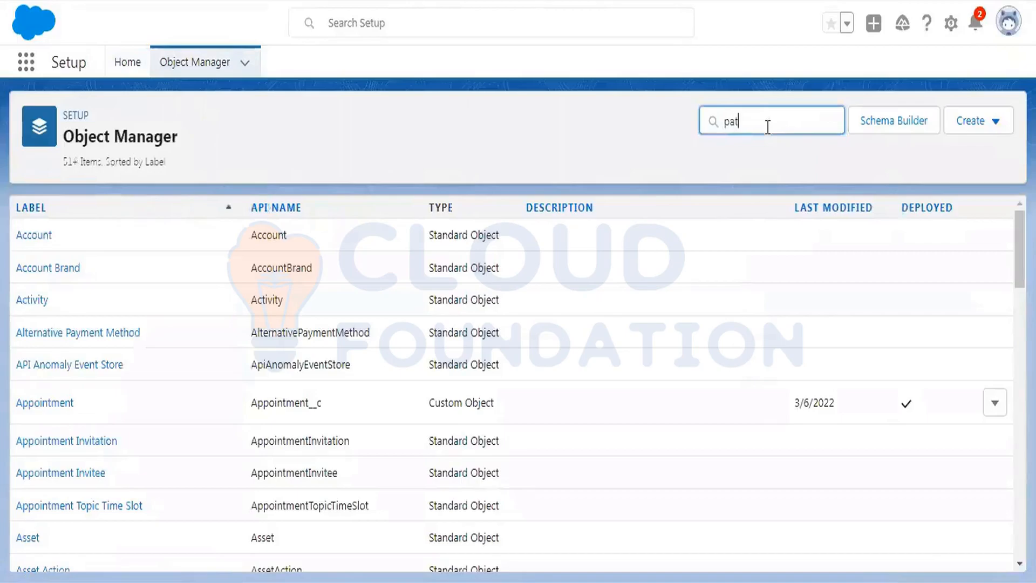
{"action": "type", "text": "ient de"}
{"action": "left_click", "coordinate": [46, 240]}
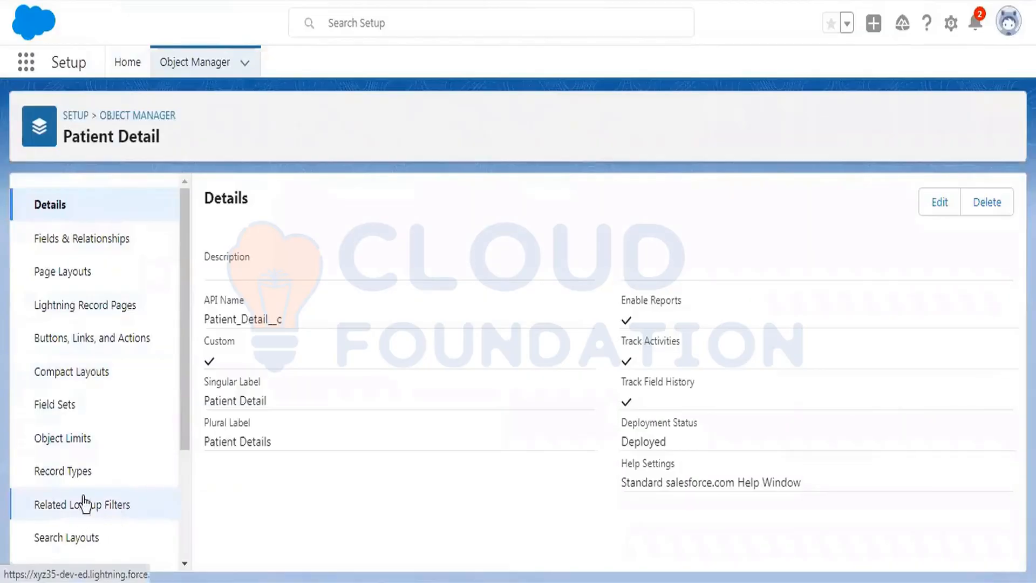
Look through the Patient Detail object's Lightning Record Pages and Page Layouts, then bring up its Fields & Relationships
{"action": "scroll", "coordinate": [118, 290], "scroll_direction": "down", "scroll_amount": 3}
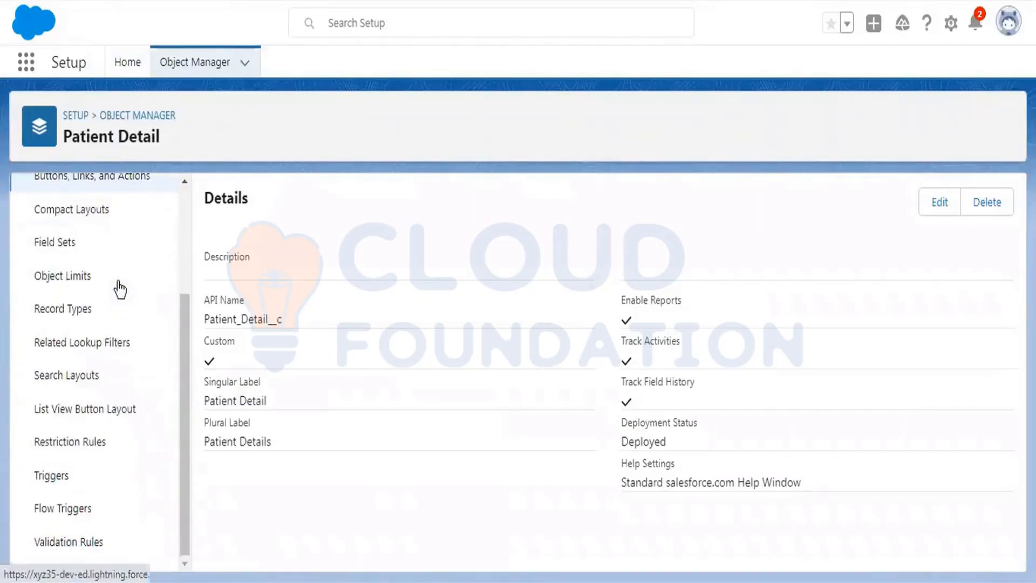
{"action": "scroll", "coordinate": [175, 311], "scroll_direction": "up", "scroll_amount": 3}
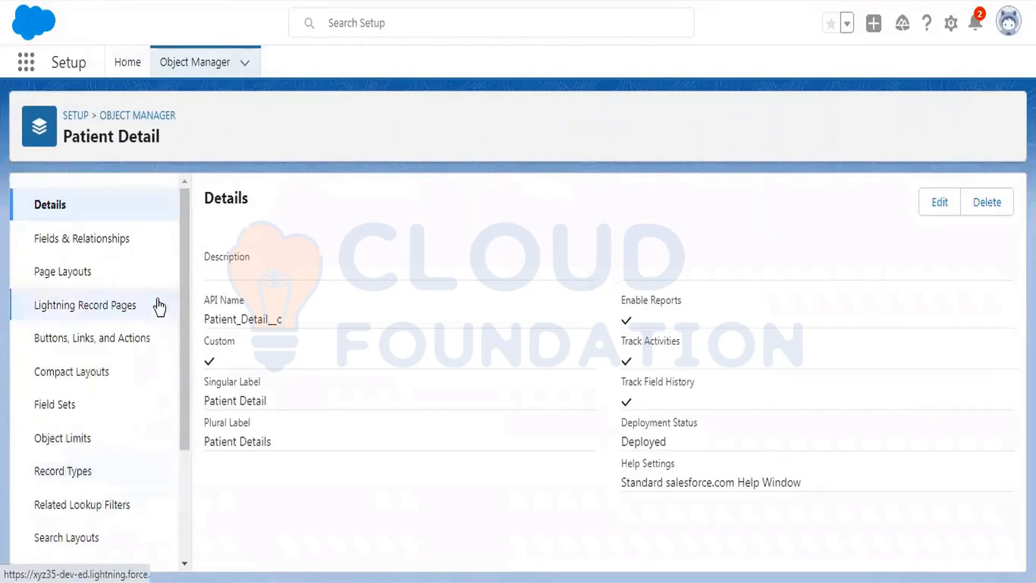
{"action": "left_click", "coordinate": [95, 305]}
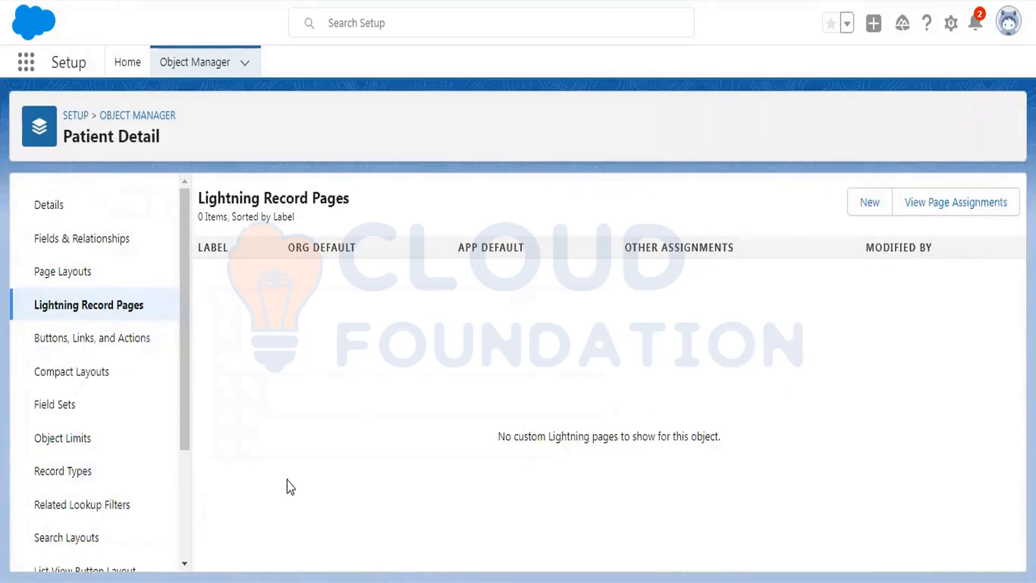
{"action": "left_click", "coordinate": [58, 278]}
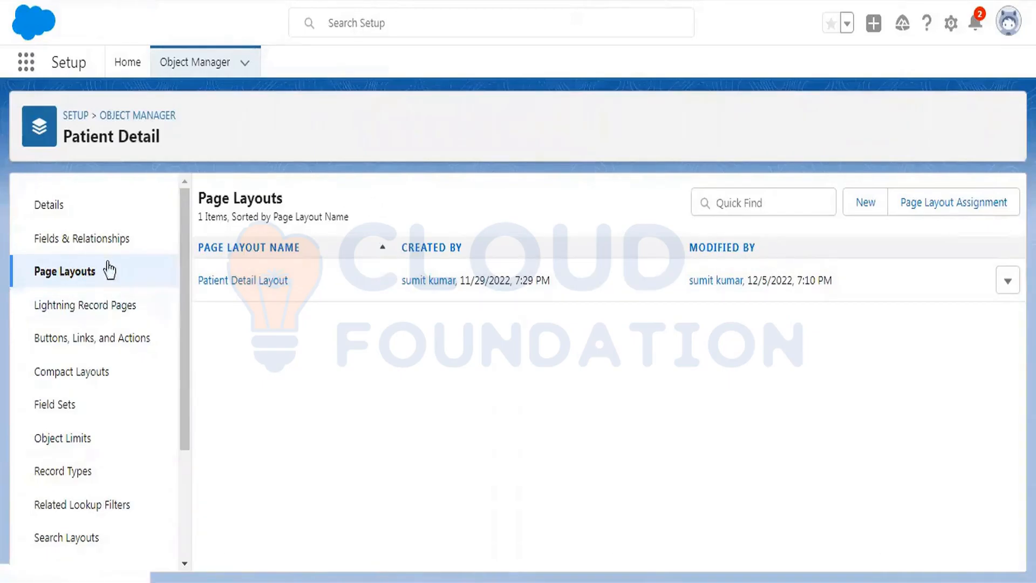
{"action": "left_click", "coordinate": [87, 244]}
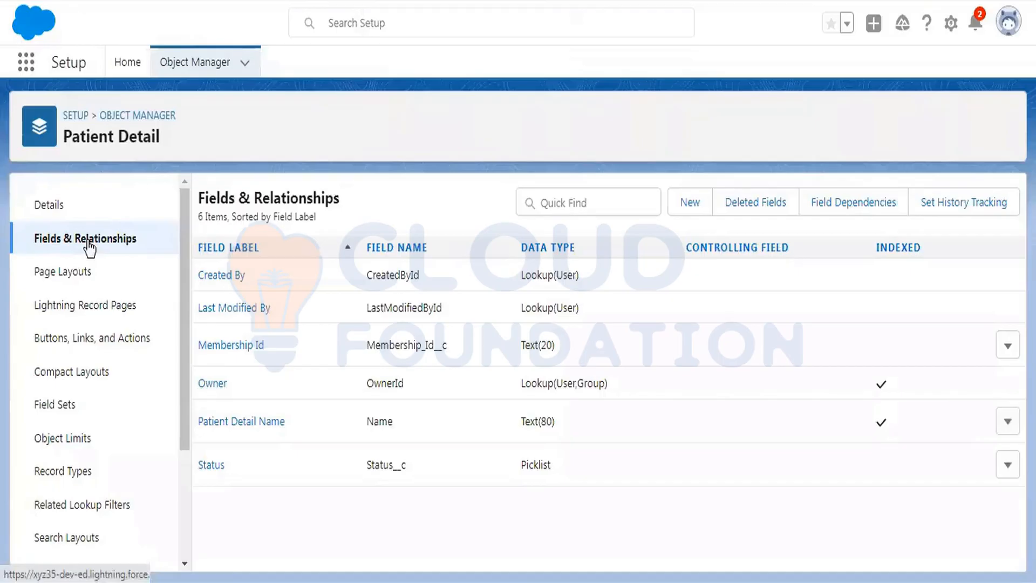
Check the patient fields in the requirements document and start a new custom field of type Picklist on Patient Detail
{"action": "left_click", "coordinate": [690, 214]}
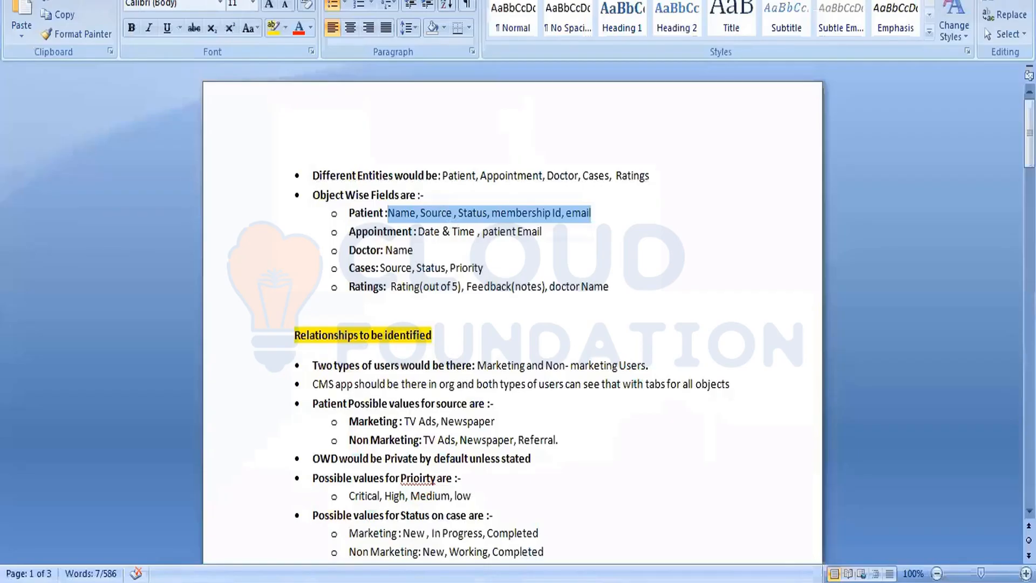
{"action": "double_click", "coordinate": [442, 212]}
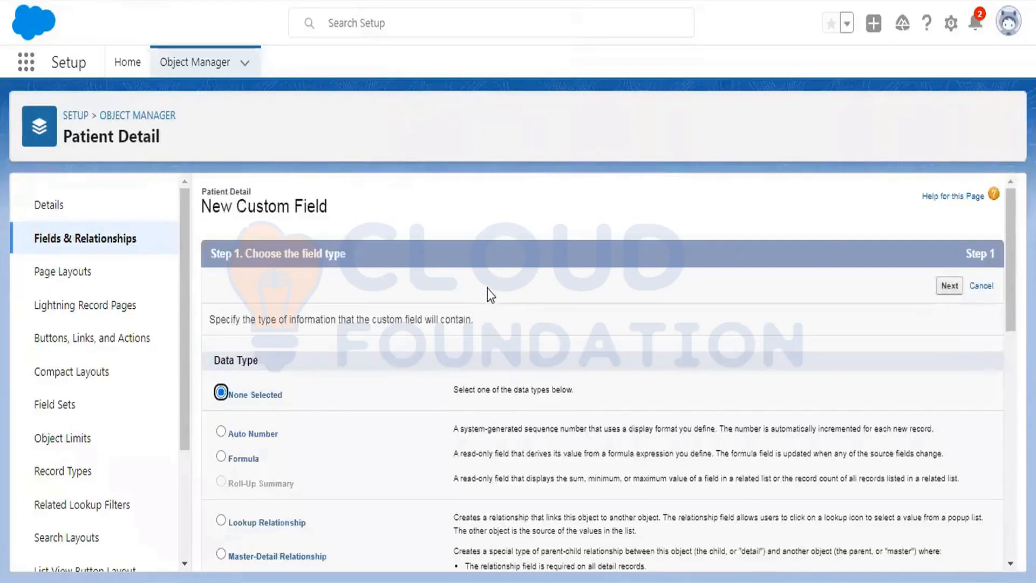
{"action": "scroll", "coordinate": [487, 288], "scroll_direction": "down", "scroll_amount": 9}
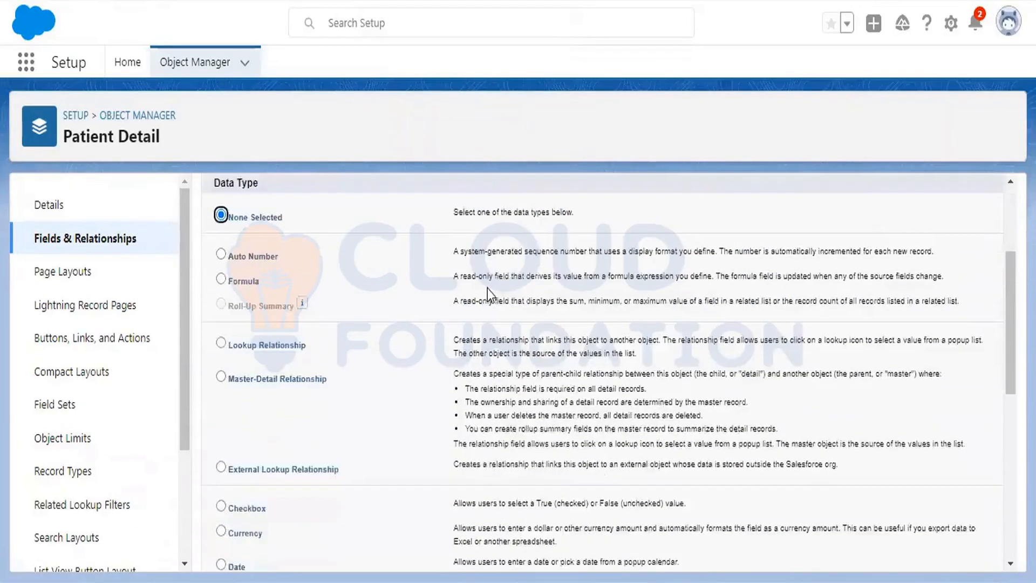
{"action": "left_click", "coordinate": [239, 494]}
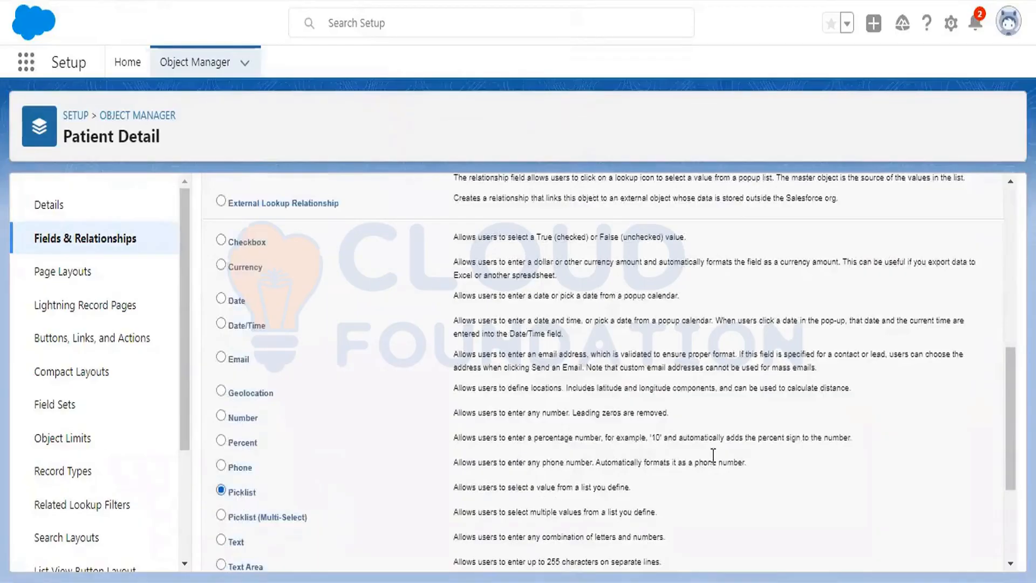
{"action": "scroll", "coordinate": [238, 494], "scroll_direction": "down", "scroll_amount": 3}
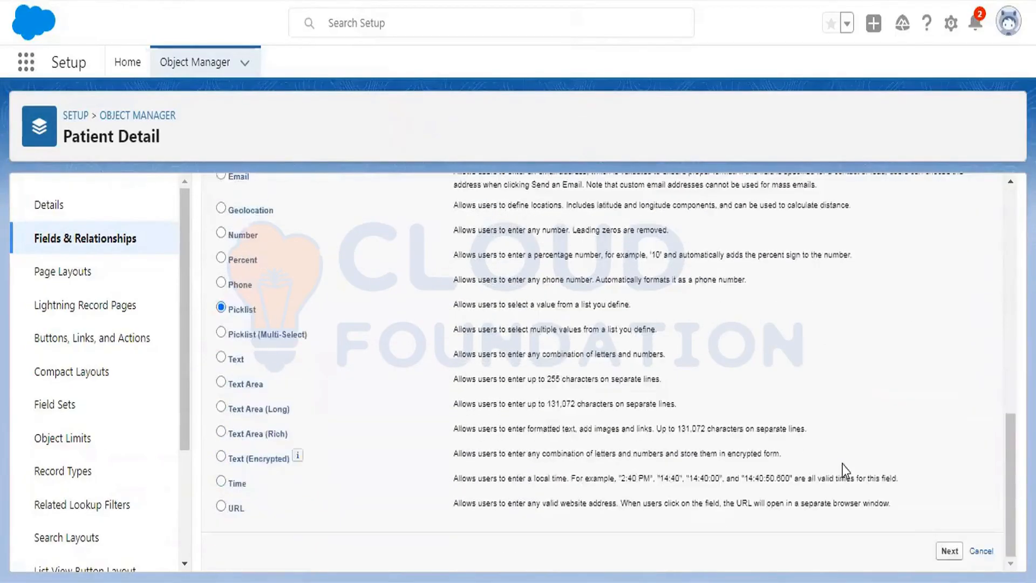
{"action": "left_click", "coordinate": [949, 550]}
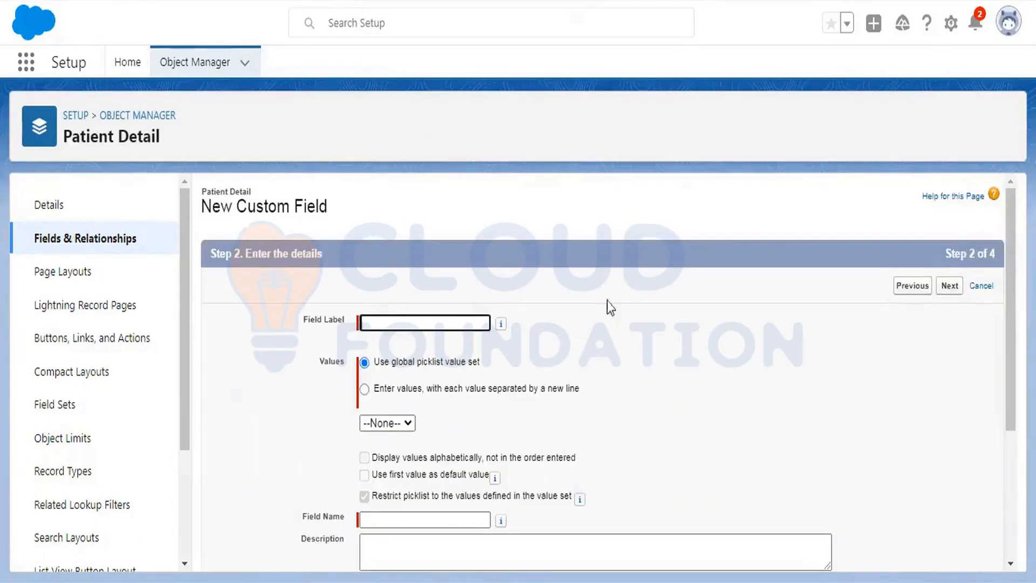
Label the new picklist field Source and choose to enter its values manually, each on a new line
{"action": "type", "text": "S"}
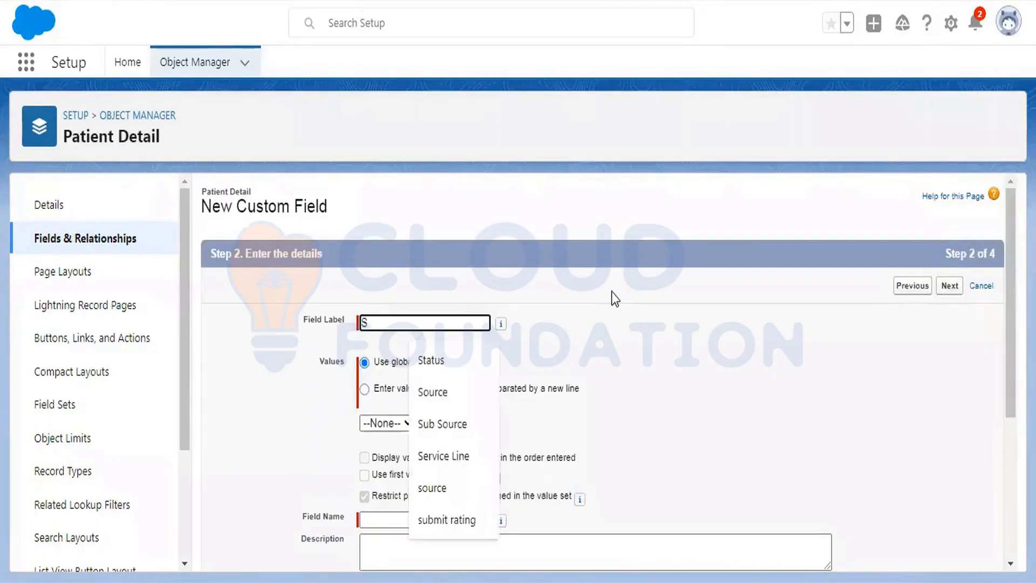
{"action": "type", "text": "ource"}
{"action": "key", "text": "Tab"}
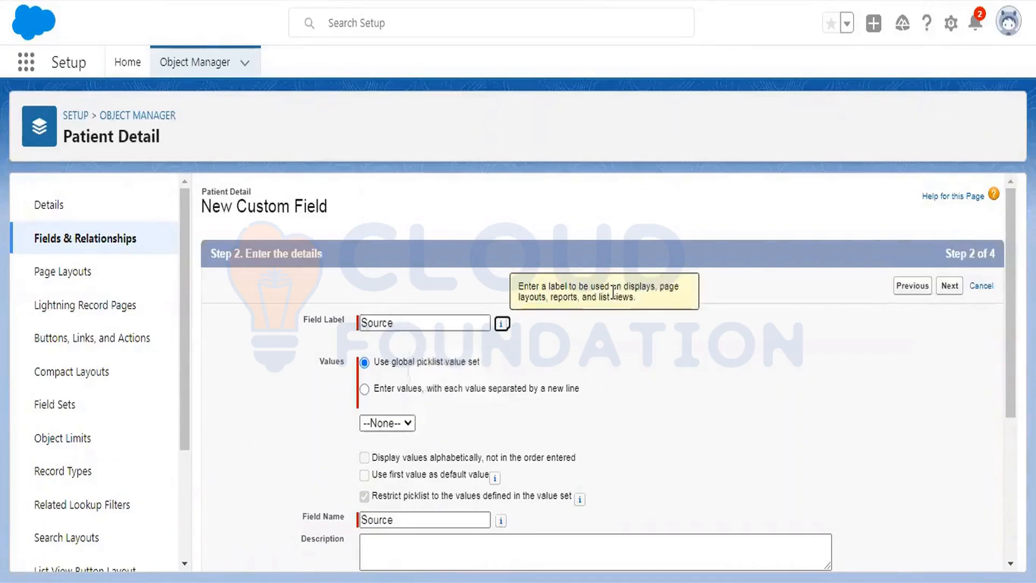
{"action": "left_click", "coordinate": [402, 392]}
{"action": "left_click", "coordinate": [413, 440]}
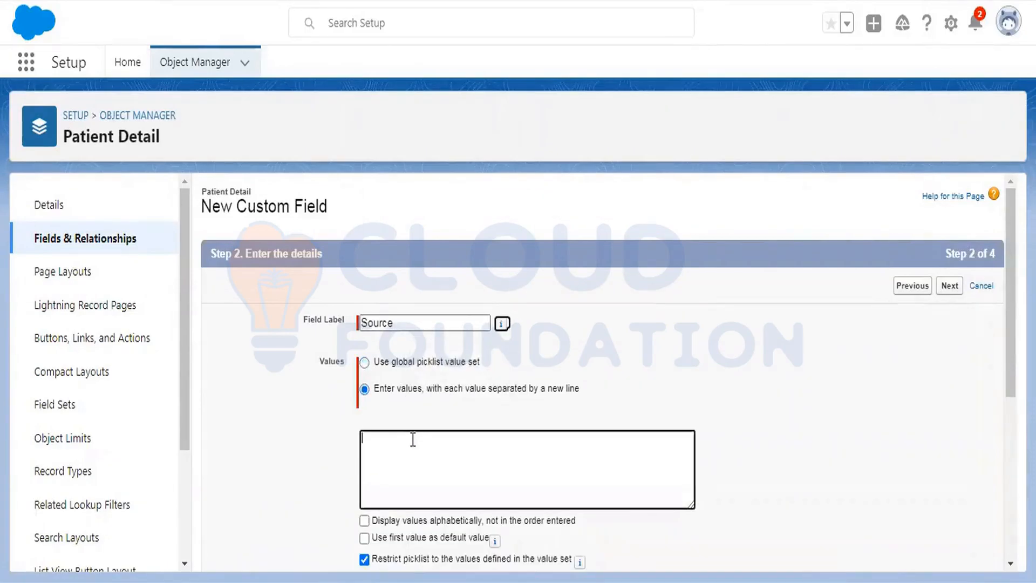
Enter the picklist values Newspaper, Referral, Direct and Social Media on separate lines
{"action": "type", "text": "Nw"}
{"action": "type", "text": "ews"}
{"action": "type", "text": "paper"}
{"action": "type", "text": "Referr"}
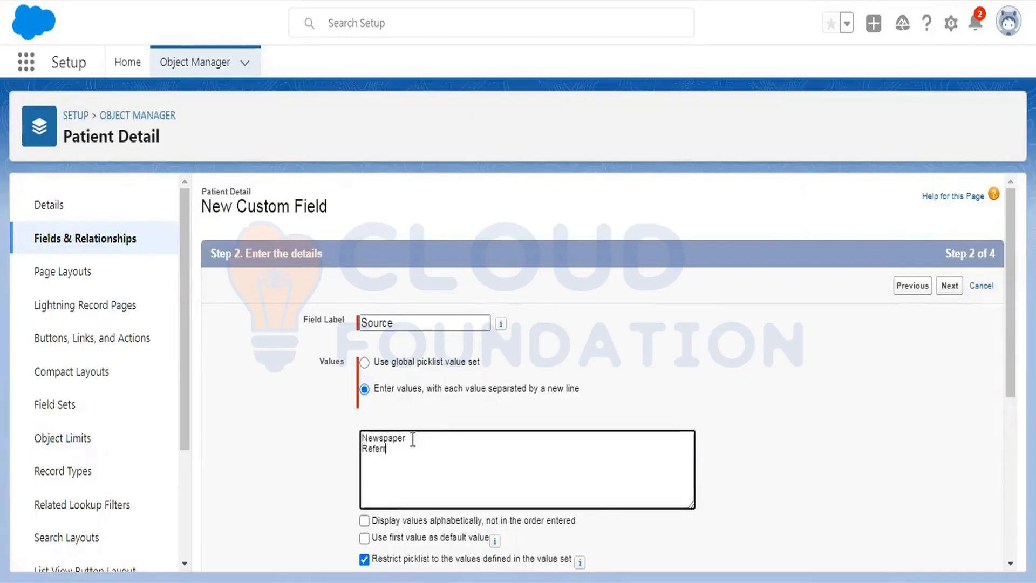
{"action": "type", "text": "al"}
{"action": "key", "text": "Return"}
{"action": "type", "text": "D"}
{"action": "type", "text": "irect "}
{"action": "type", "text": "So"}
{"action": "type", "text": "cial Media"}
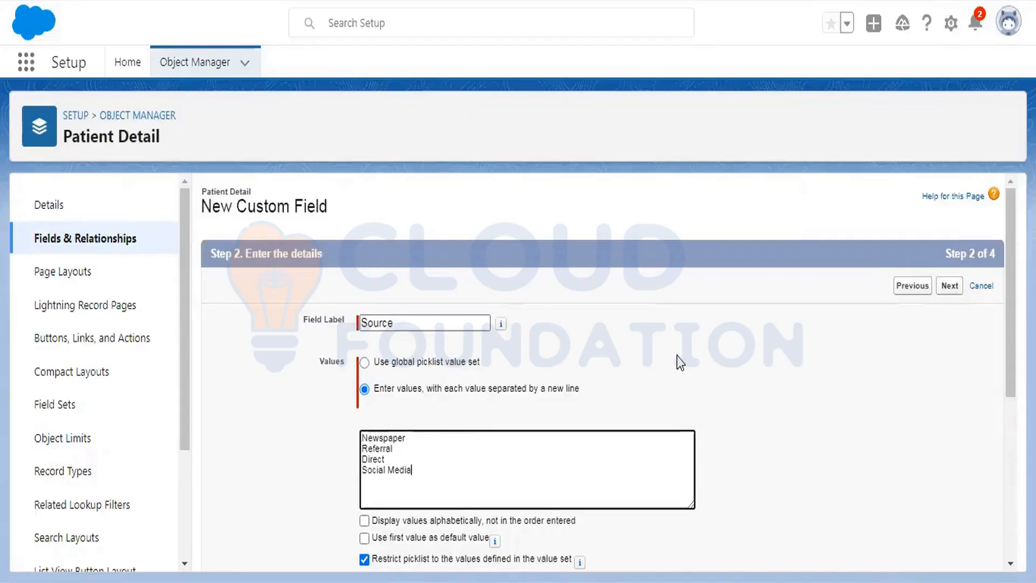
Accept the default field-level security, keep the field on Patient Detail Layout and save the Source field
{"action": "left_click", "coordinate": [950, 289]}
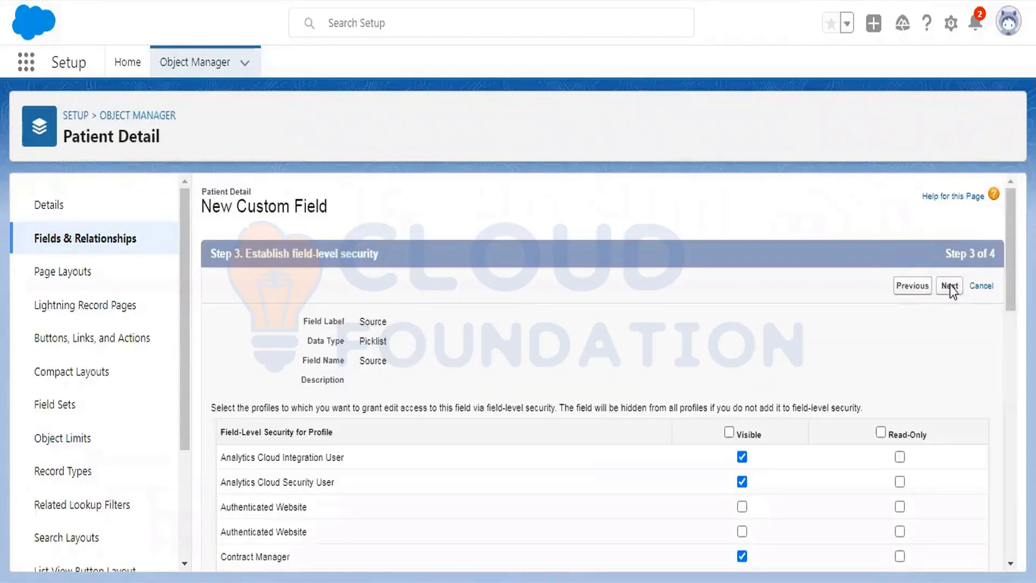
{"action": "left_click", "coordinate": [949, 286]}
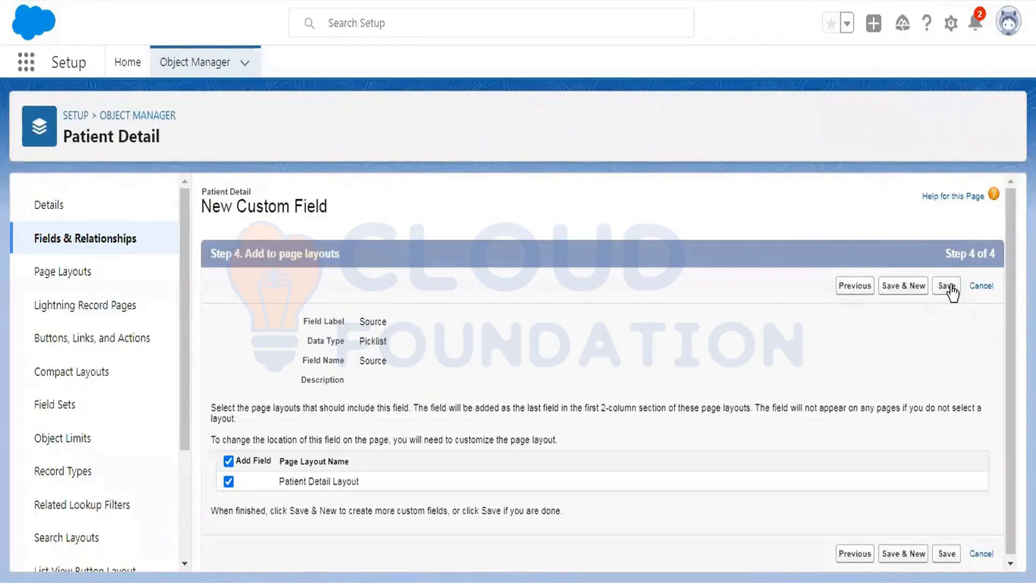
{"action": "left_click", "coordinate": [947, 286]}
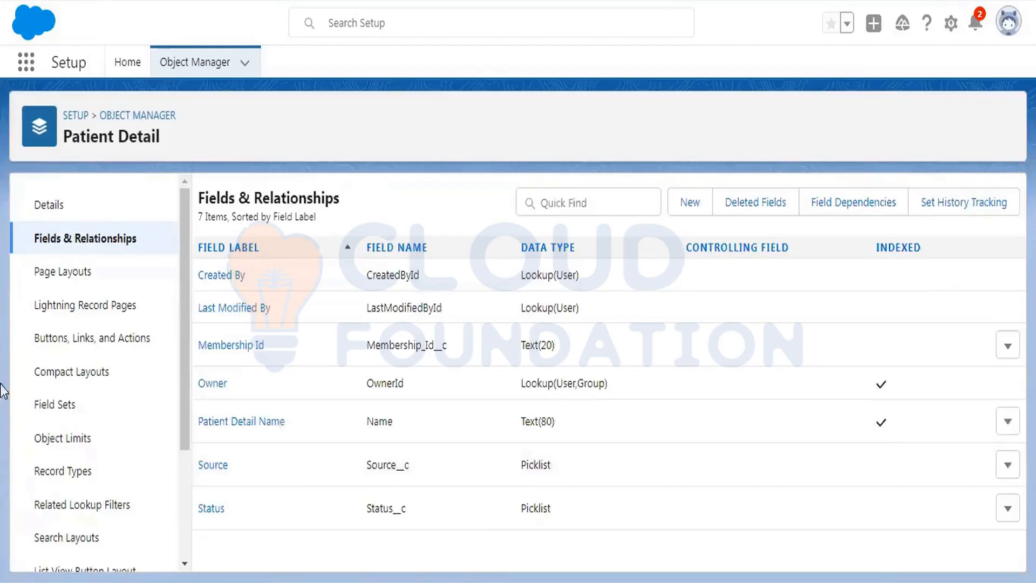
Open Patient Detail Layout for editing and compare its Information fields with the planned layouts in the text notes
{"action": "left_click", "coordinate": [62, 274]}
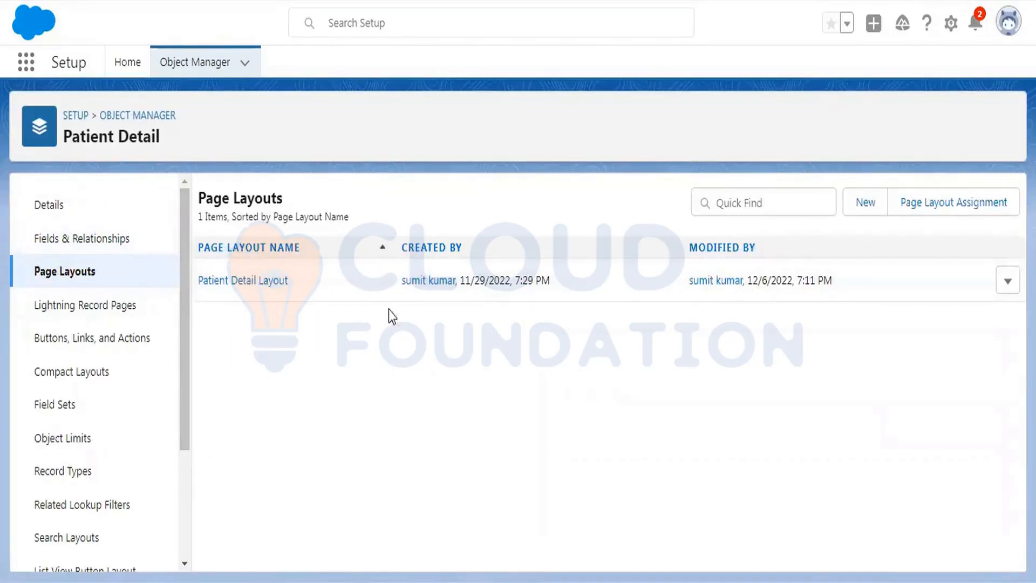
{"action": "left_click", "coordinate": [1007, 281]}
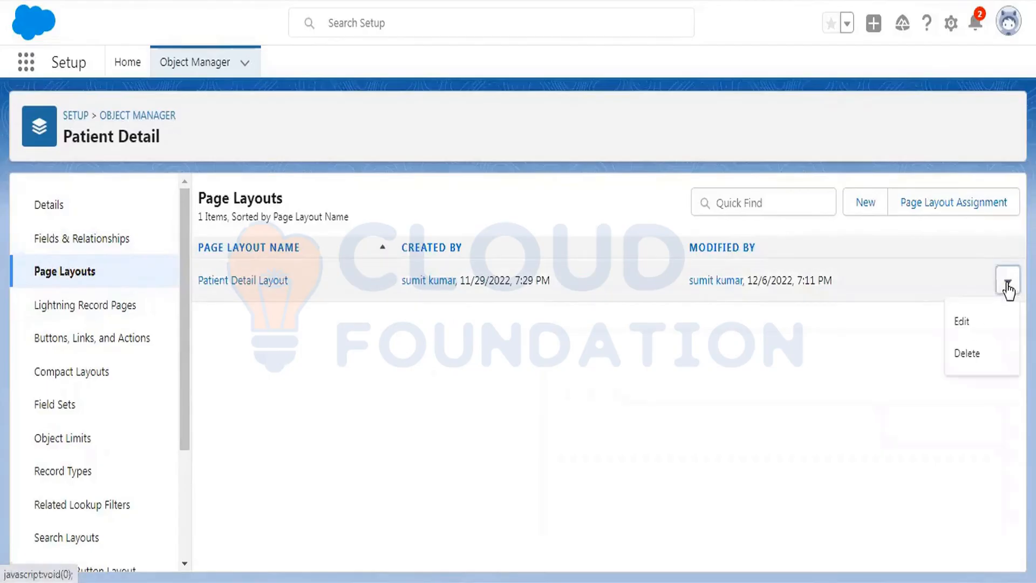
{"action": "left_click", "coordinate": [963, 321]}
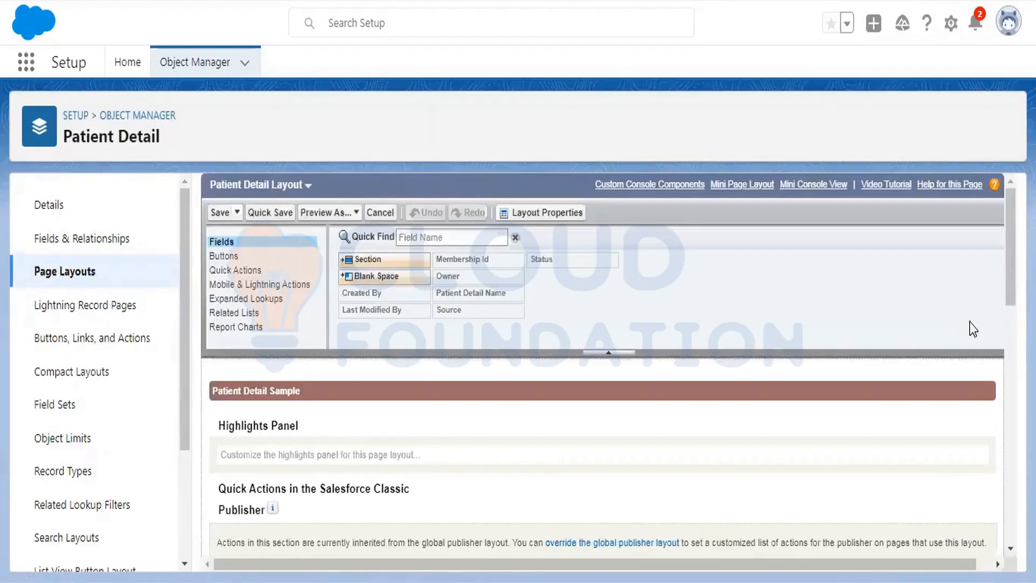
{"action": "scroll", "coordinate": [725, 327], "scroll_direction": "down", "scroll_amount": 6}
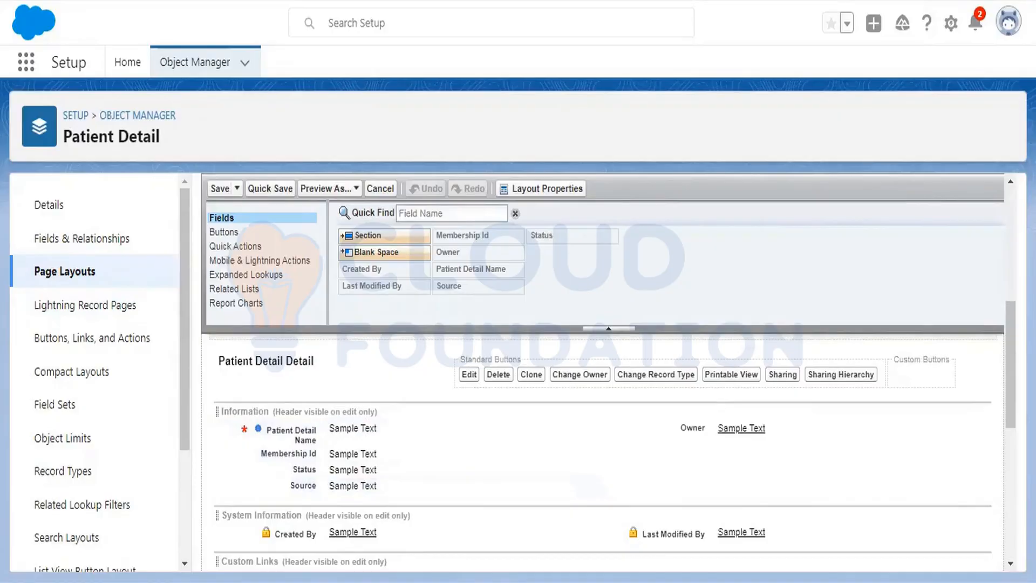
{"action": "key", "text": "alt+Tab"}
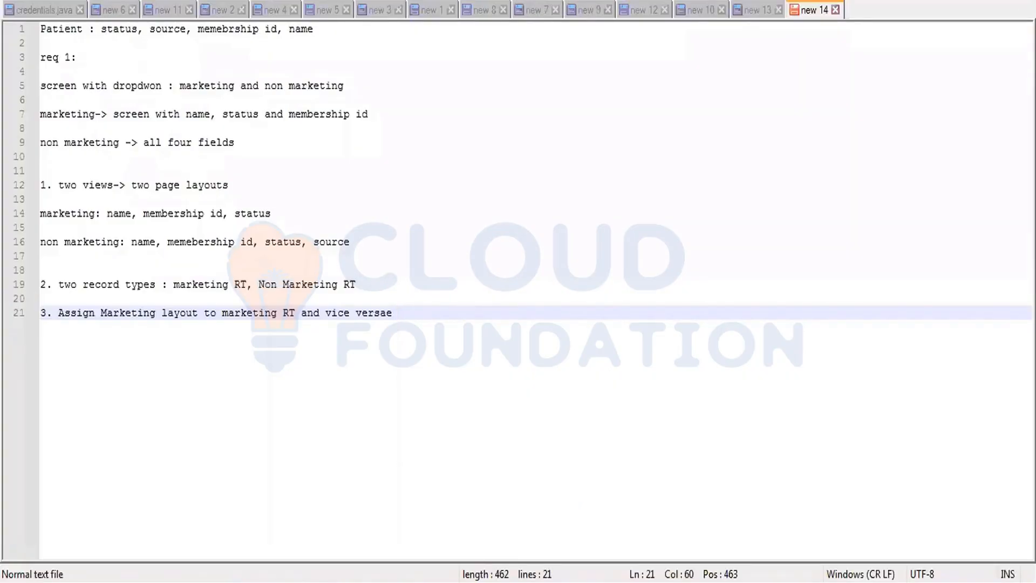
{"action": "key", "text": "alt+Tab"}
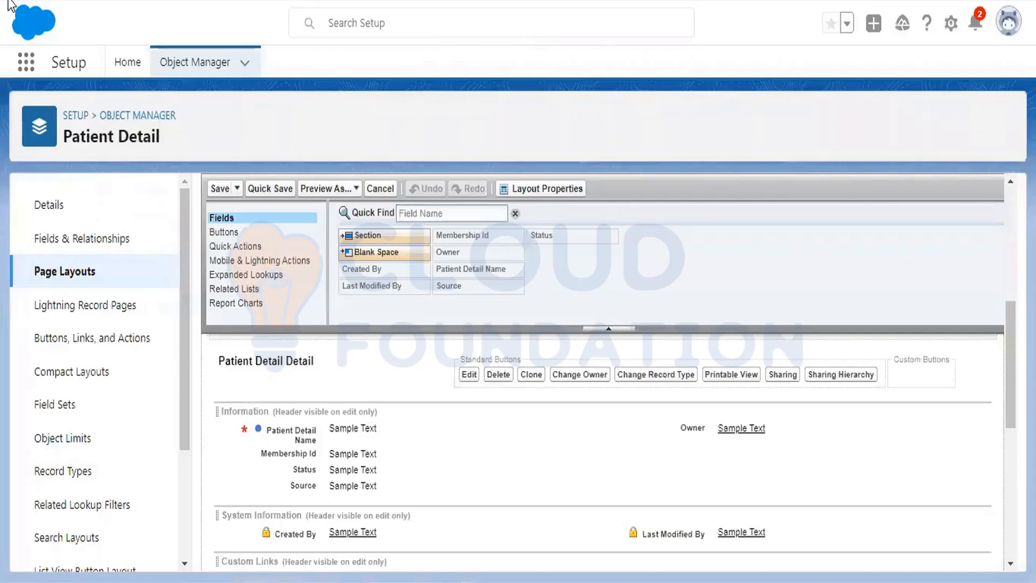
Reopen Patient Detail Layout for editing, rename it Non Marketing Layout in its layout properties and save it
{"action": "left_click", "coordinate": [66, 275]}
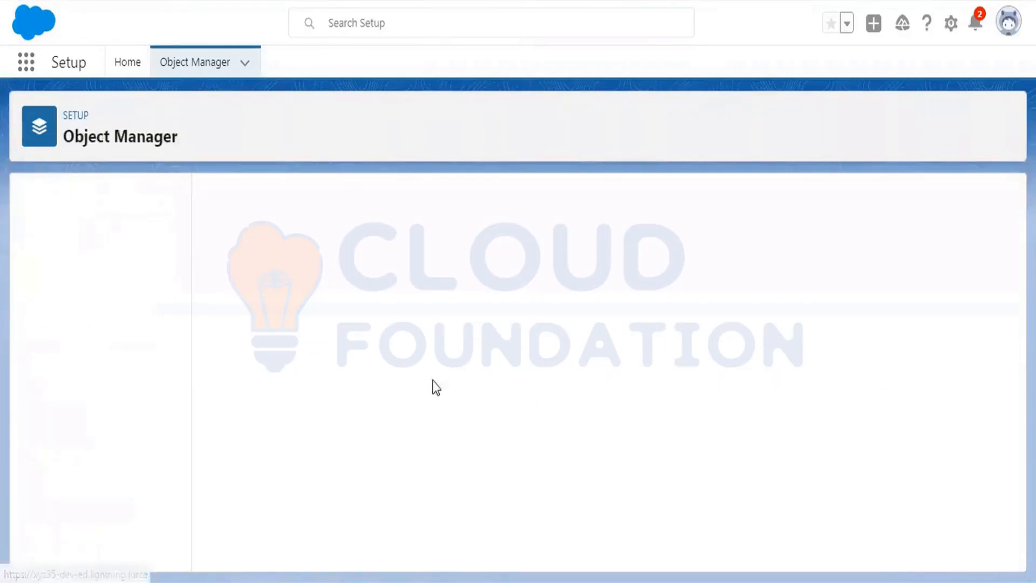
{"action": "left_click", "coordinate": [1007, 280]}
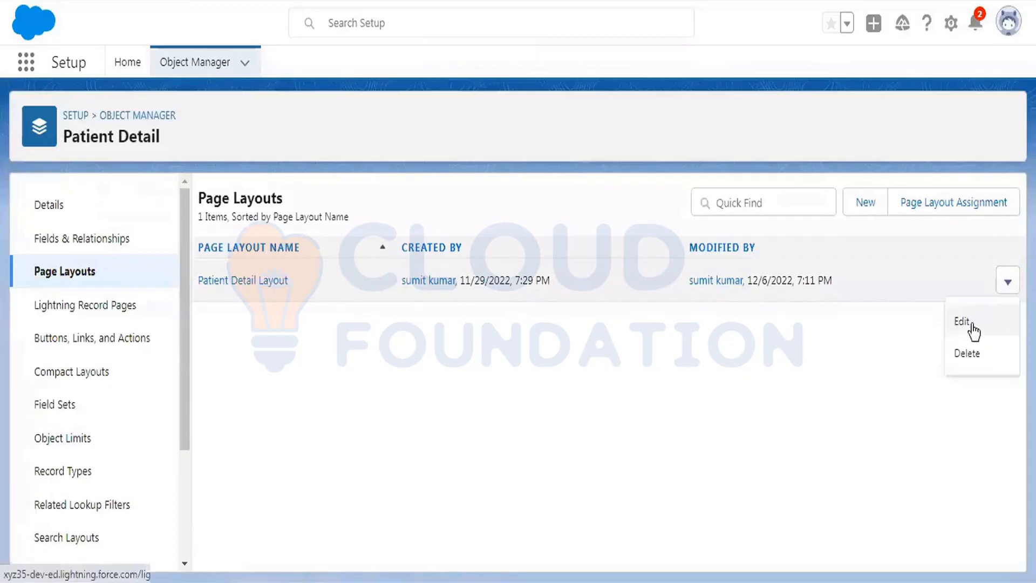
{"action": "left_click", "coordinate": [968, 324]}
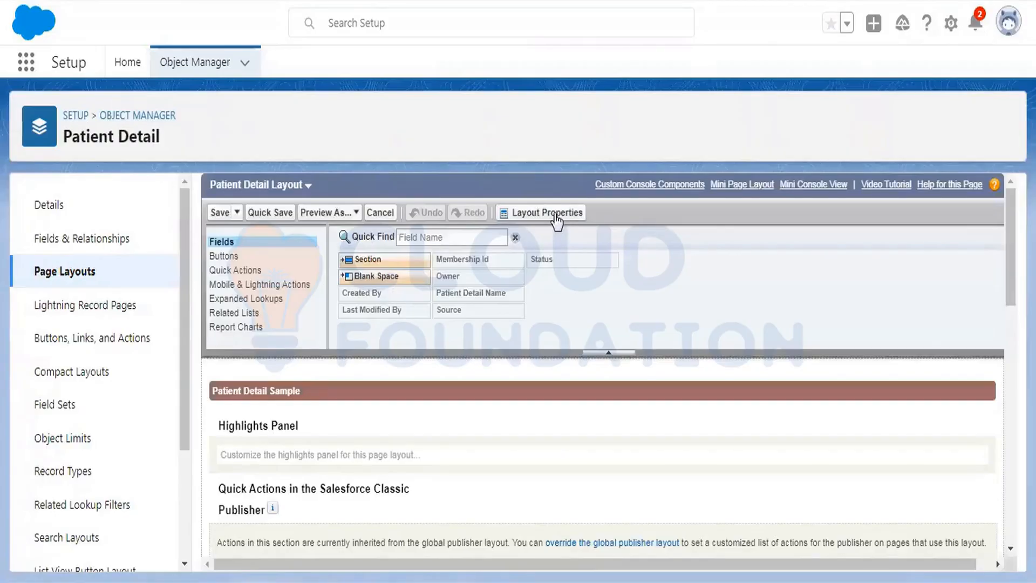
{"action": "left_click", "coordinate": [556, 217]}
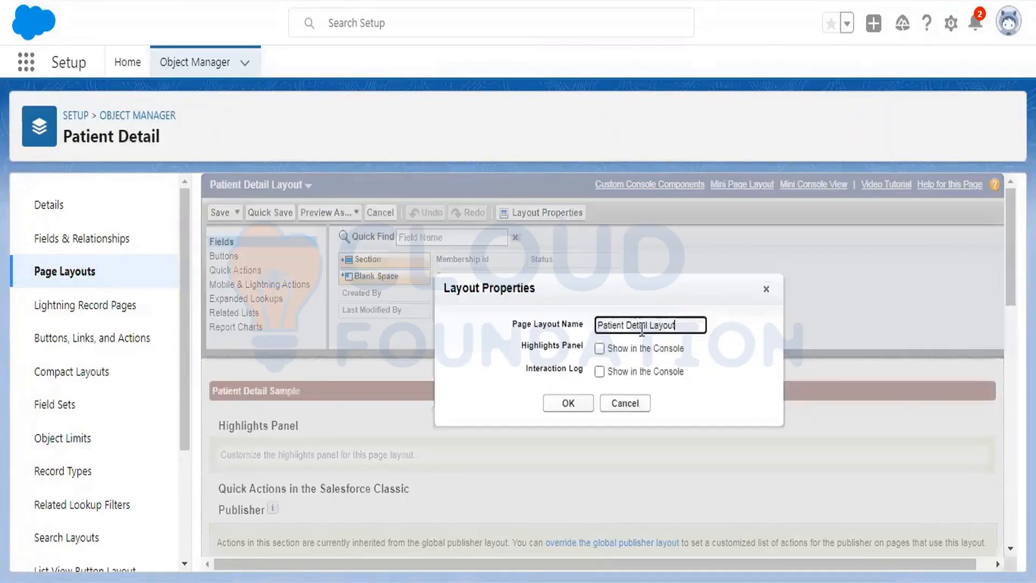
{"action": "left_click_drag", "start_coordinate": [647, 326], "coordinate": [579, 326]}
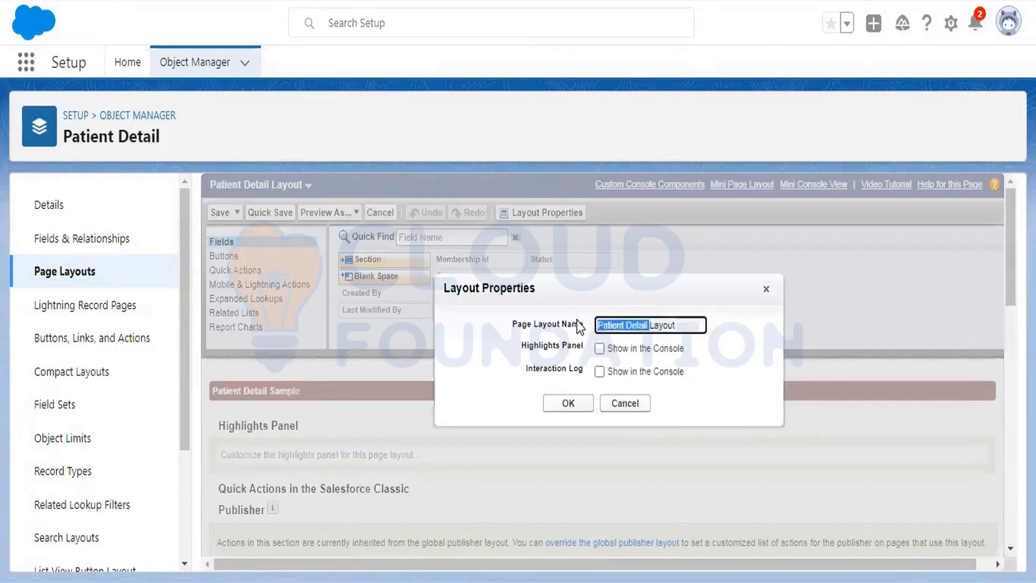
{"action": "key", "text": "BackSpace"}
{"action": "type", "text": "Non Mar"}
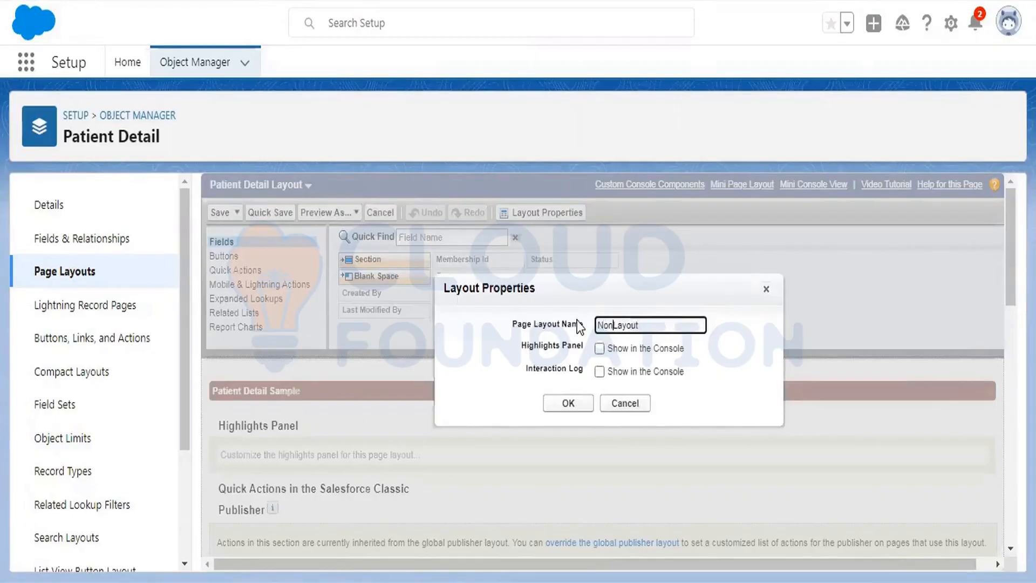
{"action": "type", "text": "keting"}
{"action": "left_click", "coordinate": [572, 405]}
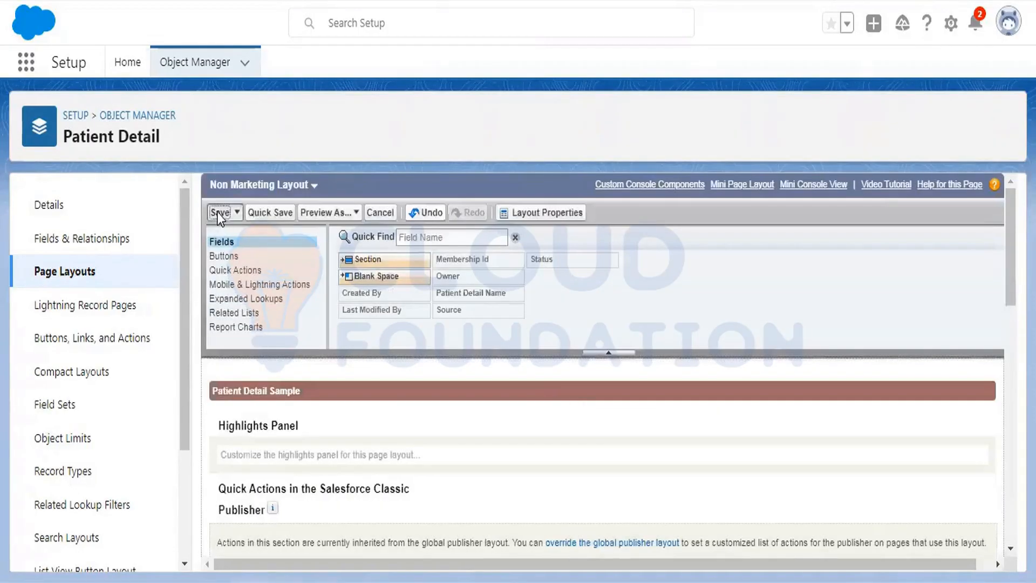
{"action": "left_click", "coordinate": [219, 212]}
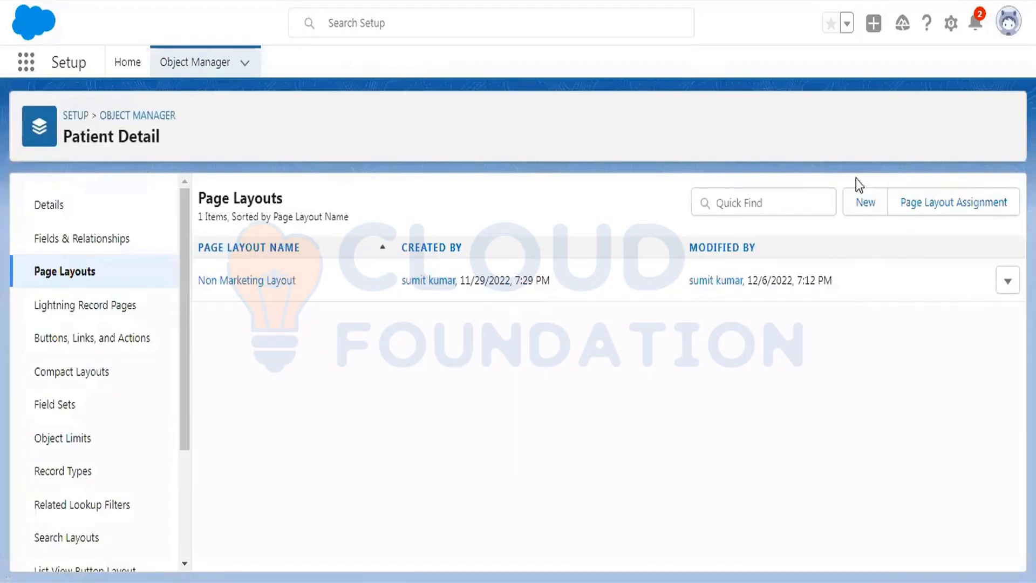
Create a page layout named "Marketing layout" as a clone of Non Marketing Layout and bring up its Information section
{"action": "left_click", "coordinate": [865, 204]}
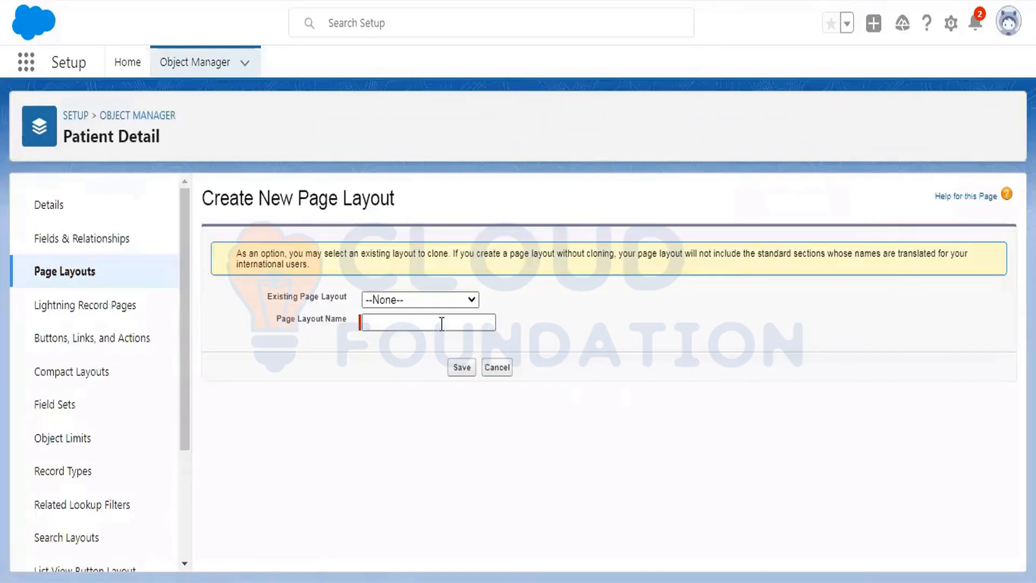
{"action": "left_click", "coordinate": [428, 300]}
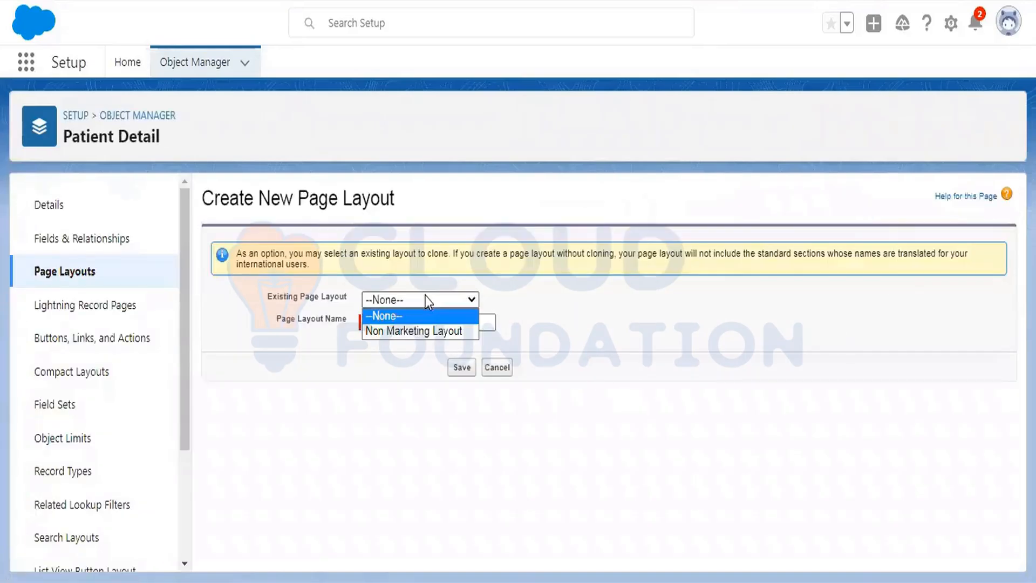
{"action": "left_click", "coordinate": [390, 327]}
{"action": "left_click", "coordinate": [392, 324]}
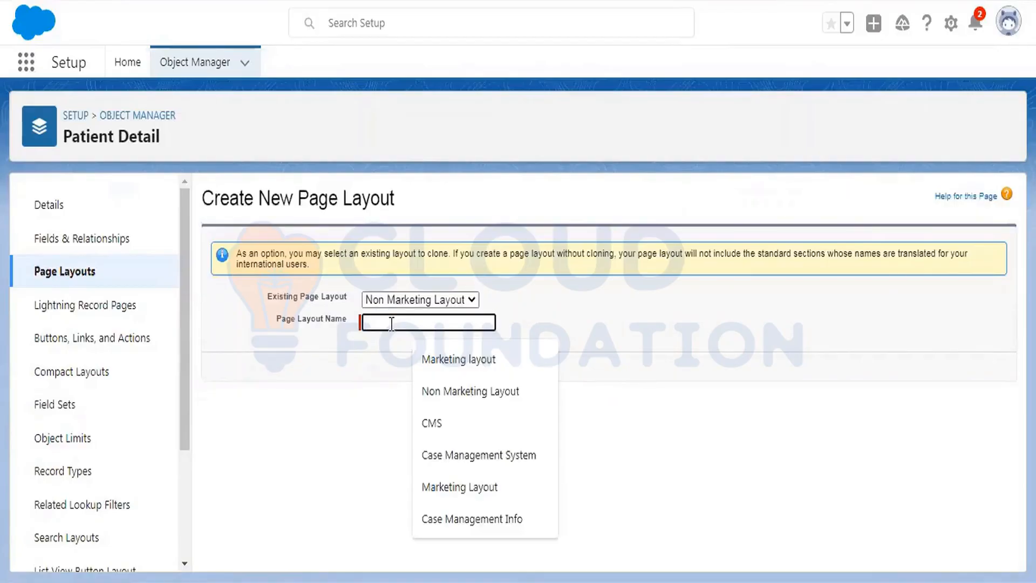
{"action": "type", "text": "Marketing layout"}
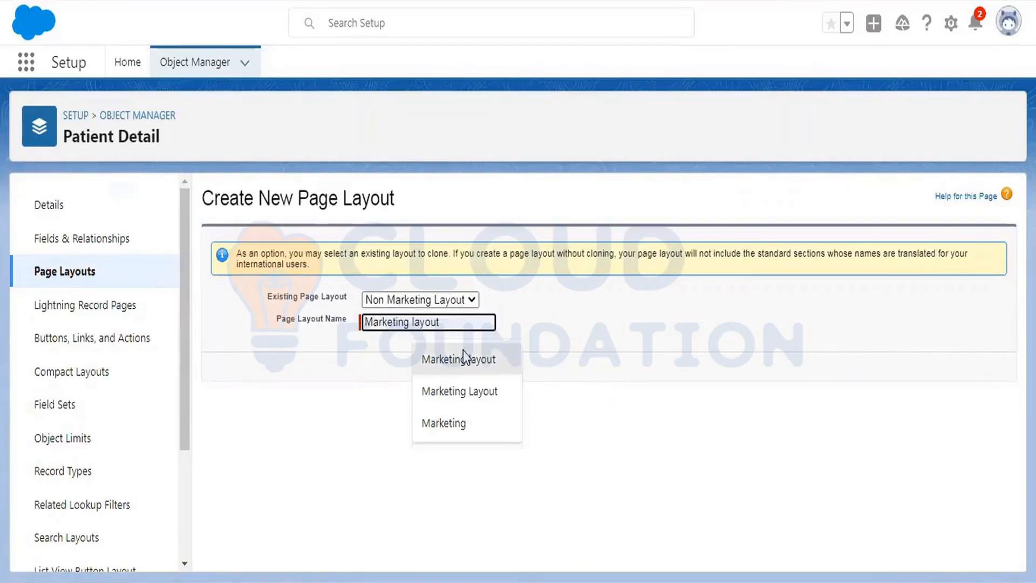
{"action": "left_click", "coordinate": [463, 358]}
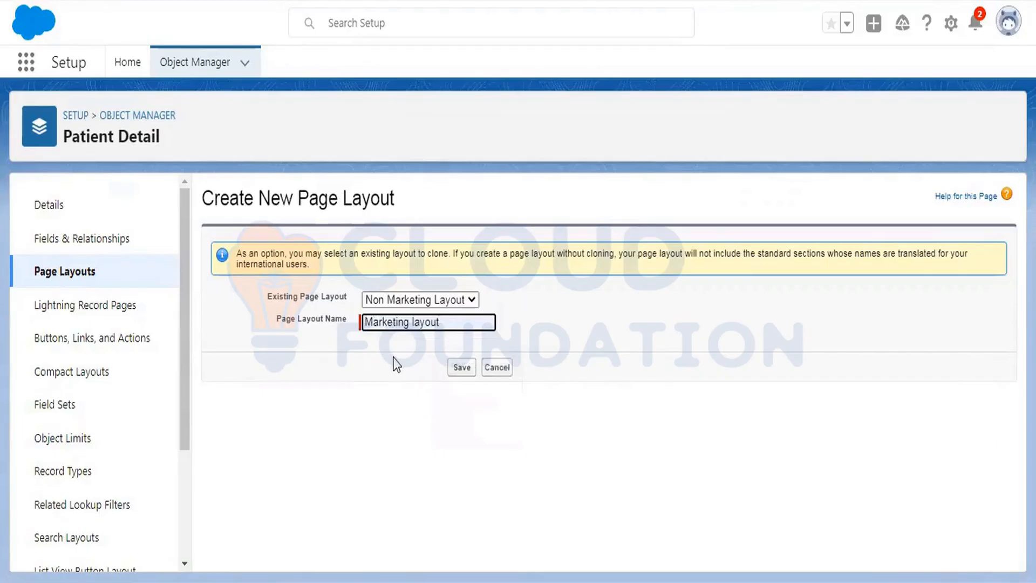
{"action": "left_click", "coordinate": [457, 369]}
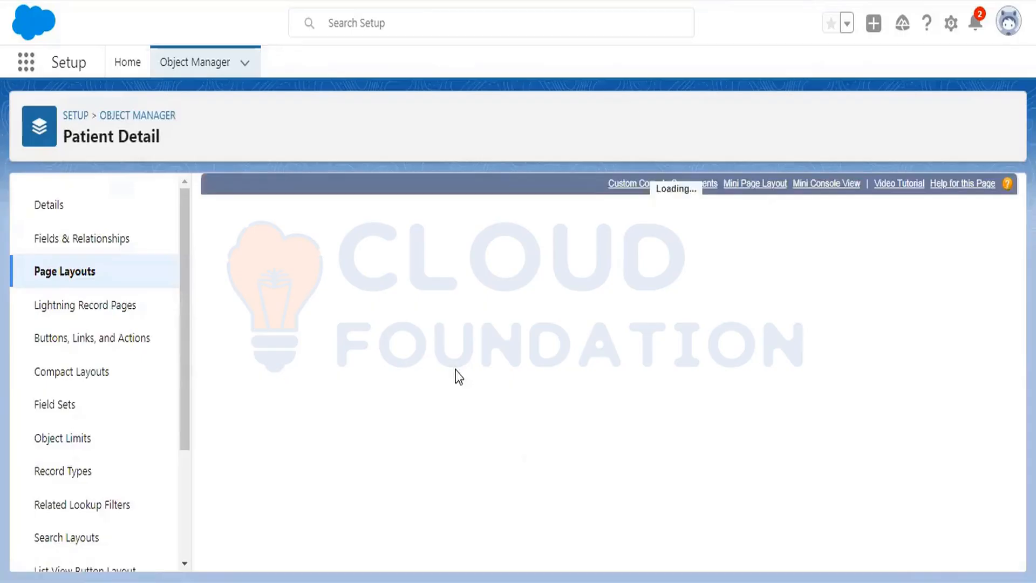
{"action": "scroll", "coordinate": [630, 432], "scroll_direction": "down", "scroll_amount": 5}
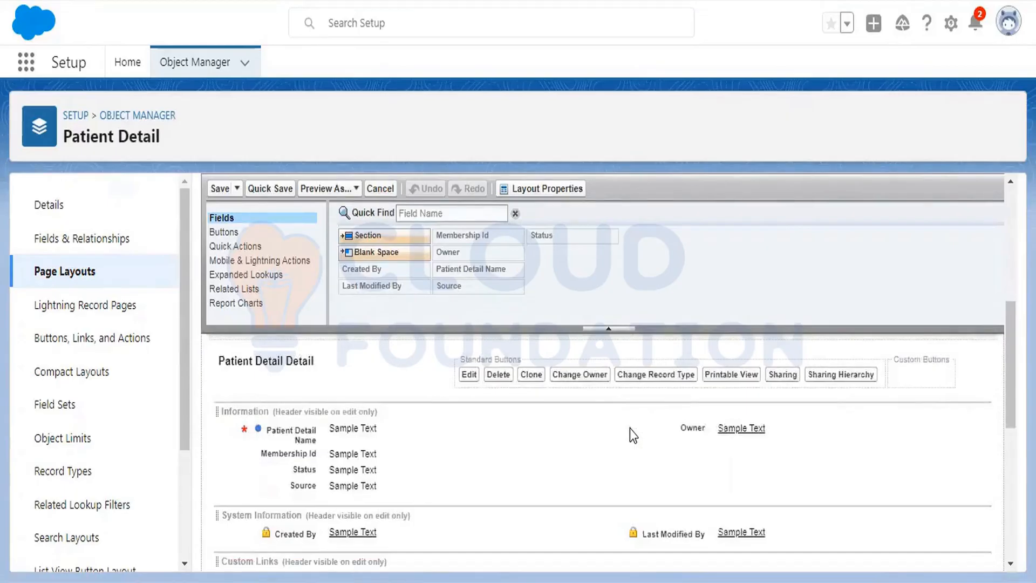
Delete Marketing layout from Patient Detail's page layouts, retrying the deletion after the session error
{"action": "left_click", "coordinate": [82, 274]}
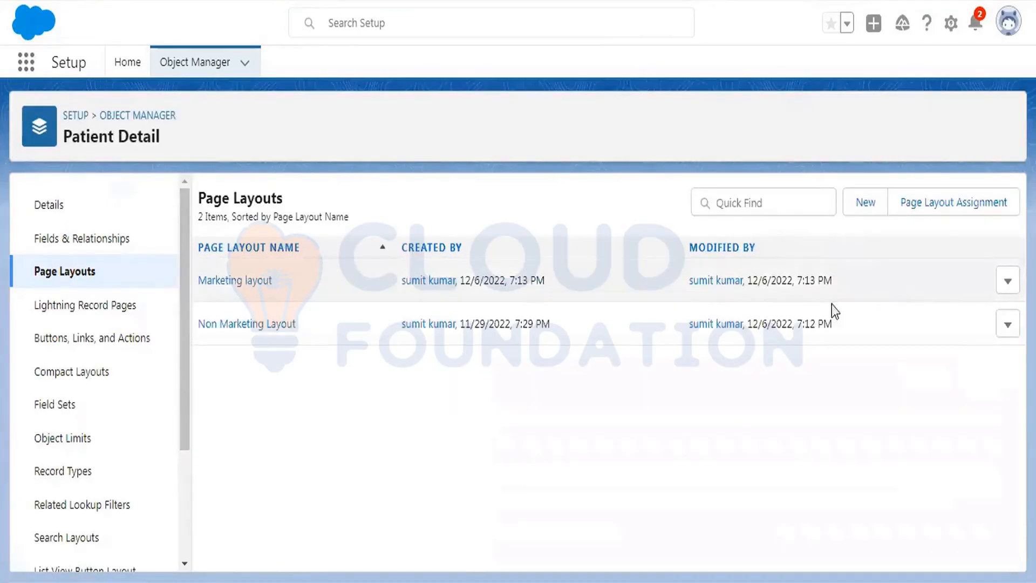
{"action": "left_click", "coordinate": [1007, 281]}
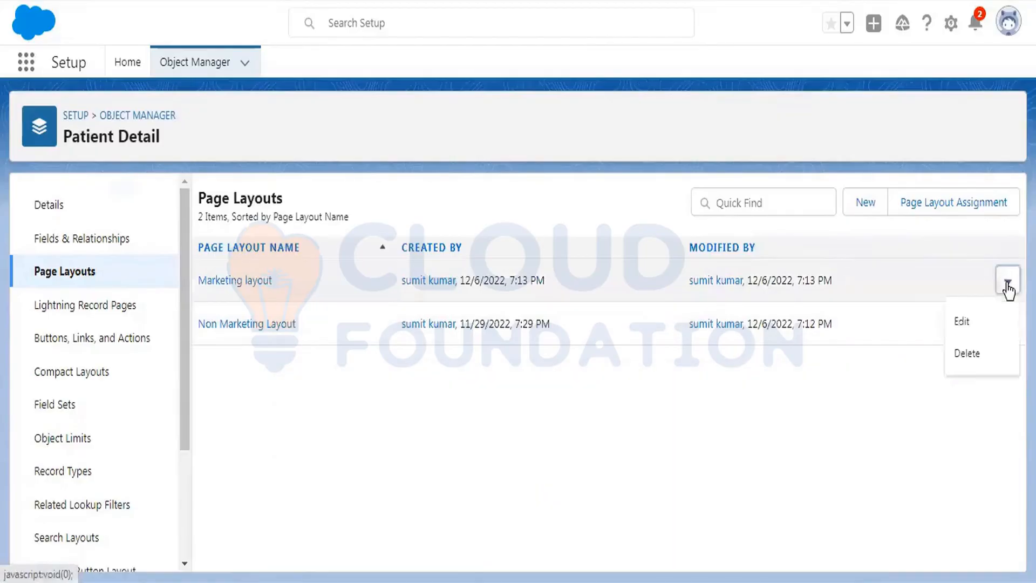
{"action": "left_click", "coordinate": [978, 351]}
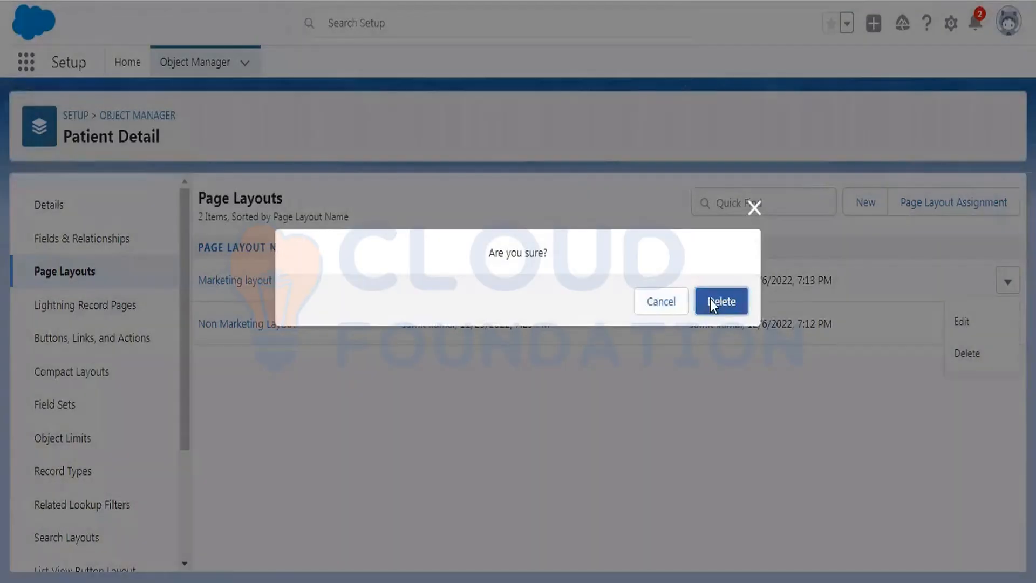
{"action": "left_click", "coordinate": [711, 300]}
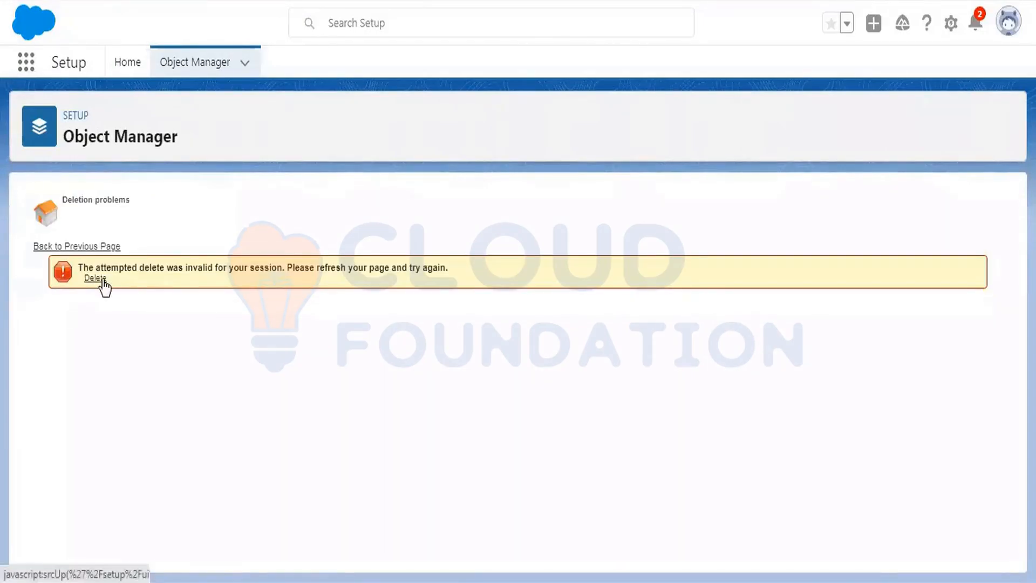
{"action": "left_click", "coordinate": [95, 278]}
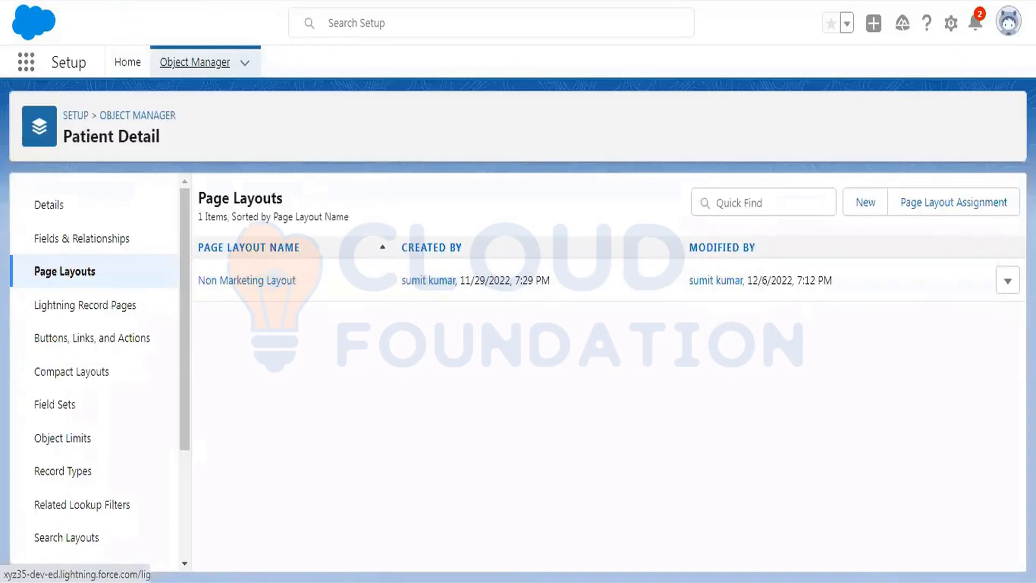
Create a Patient Detail page layout named "Marketing layout" by cloning Non Marketing Layout
{"action": "left_click", "coordinate": [863, 210]}
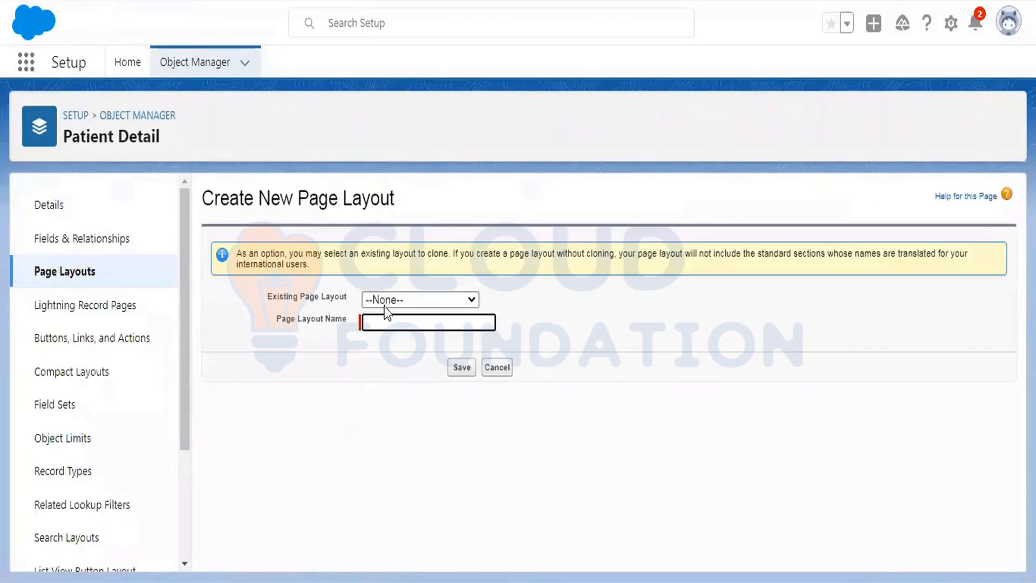
{"action": "left_click_drag", "start_coordinate": [267, 297], "coordinate": [346, 297]}
{"action": "left_click", "coordinate": [394, 301]}
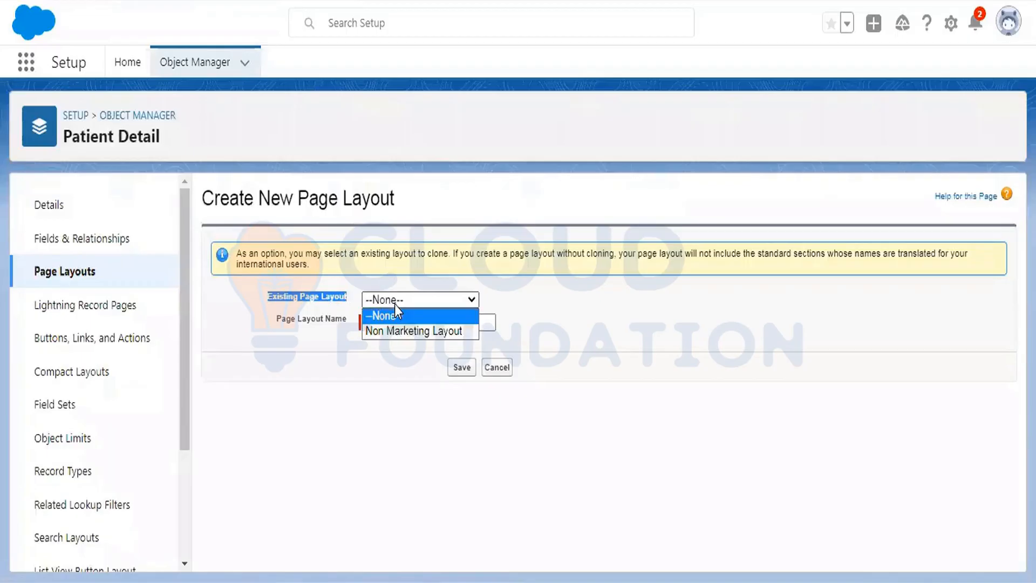
{"action": "left_click", "coordinate": [388, 331]}
{"action": "left_click", "coordinate": [387, 320]}
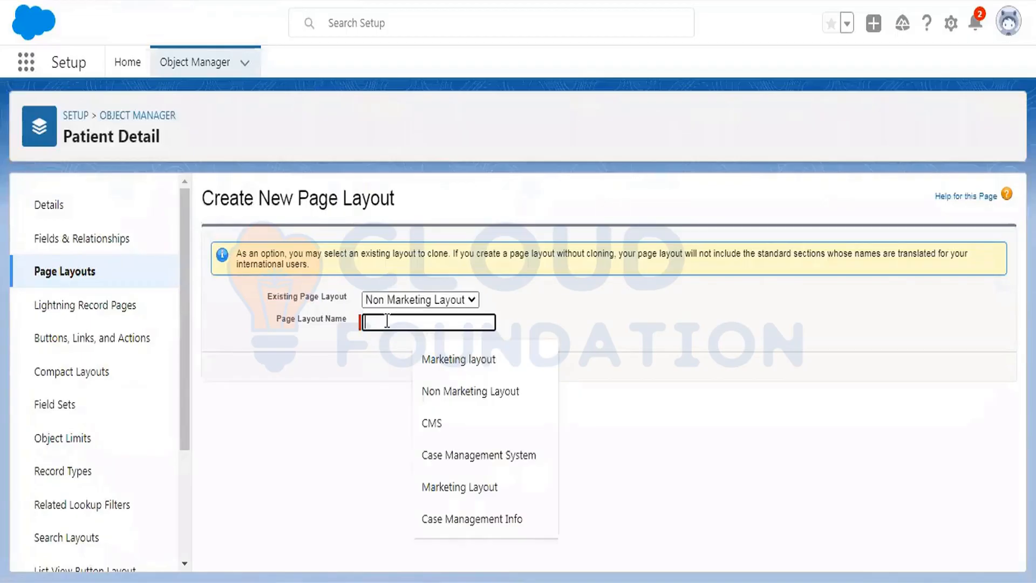
{"action": "left_click", "coordinate": [497, 361]}
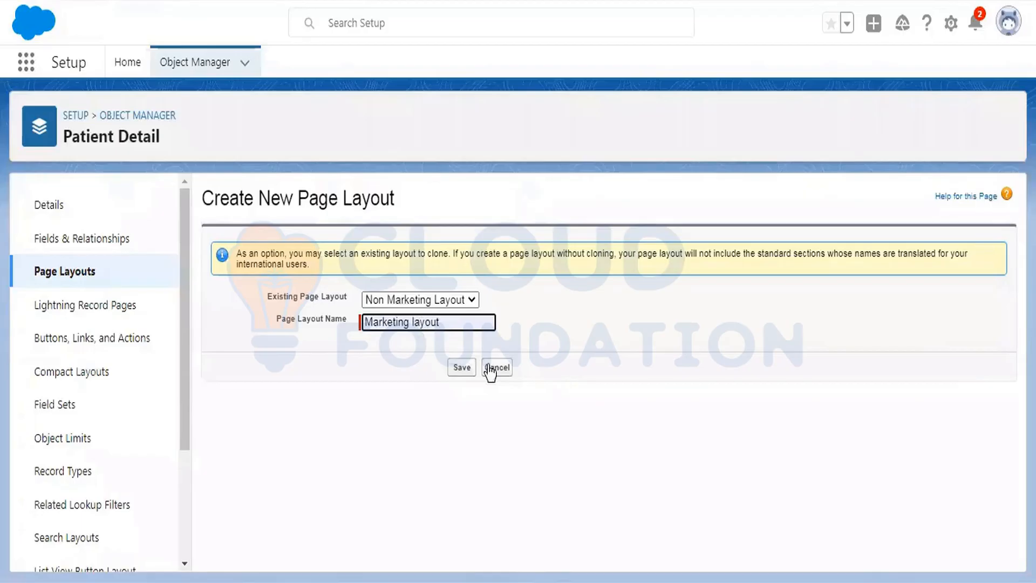
{"action": "left_click", "coordinate": [462, 371]}
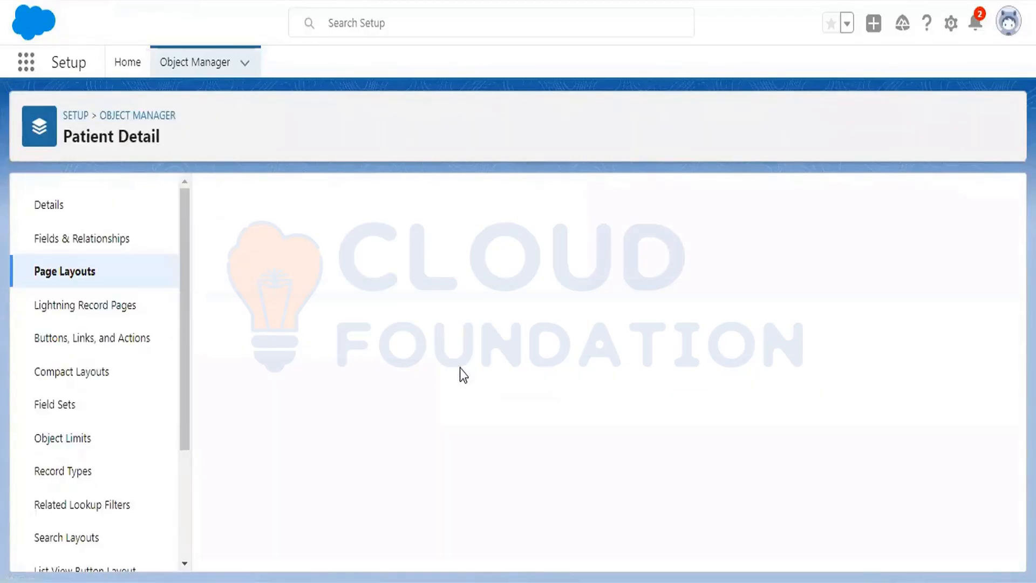
Remove the Source field from Marketing layout's Information section and save the layout
{"action": "scroll", "coordinate": [459, 368], "scroll_direction": "down", "scroll_amount": 3}
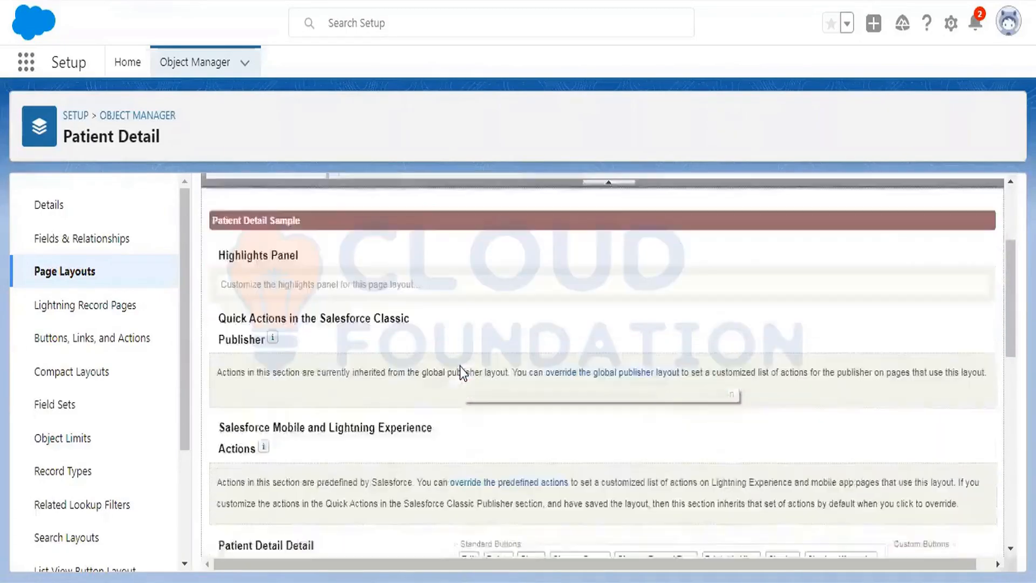
{"action": "scroll", "coordinate": [460, 367], "scroll_direction": "down", "scroll_amount": 3}
{"action": "scroll", "coordinate": [461, 364], "scroll_direction": "up", "scroll_amount": 1}
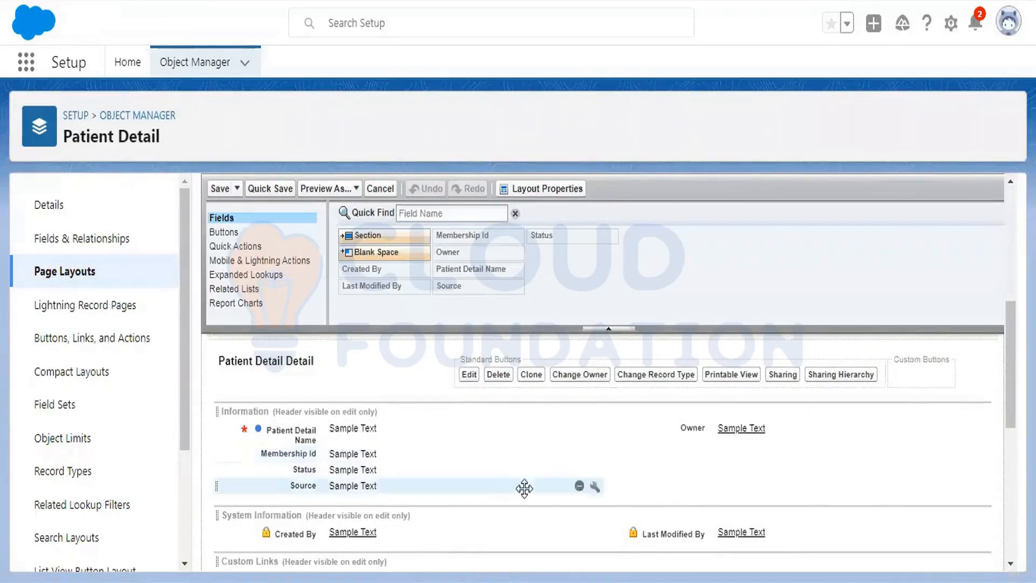
{"action": "left_click", "coordinate": [579, 485]}
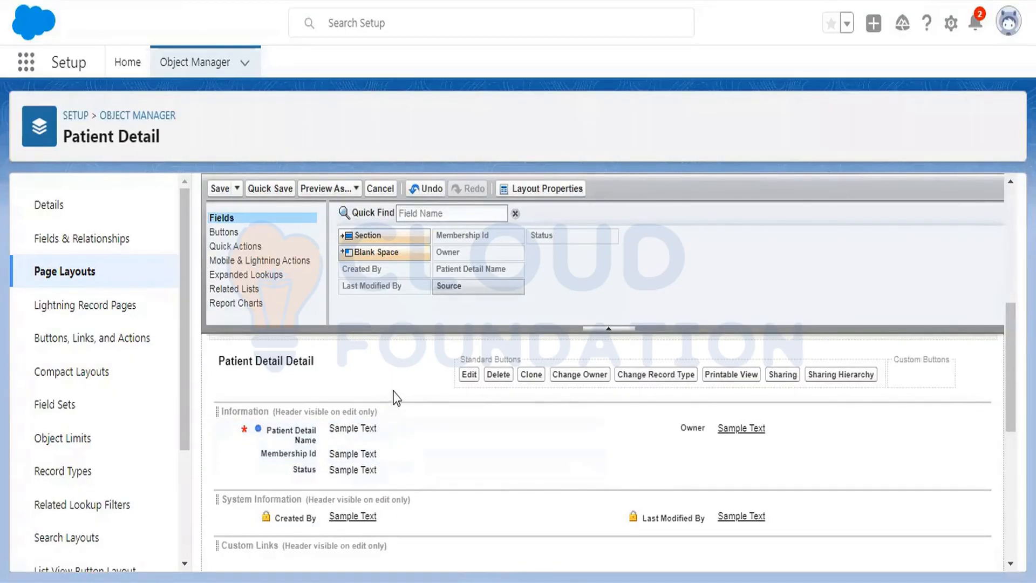
{"action": "left_click", "coordinate": [219, 189]}
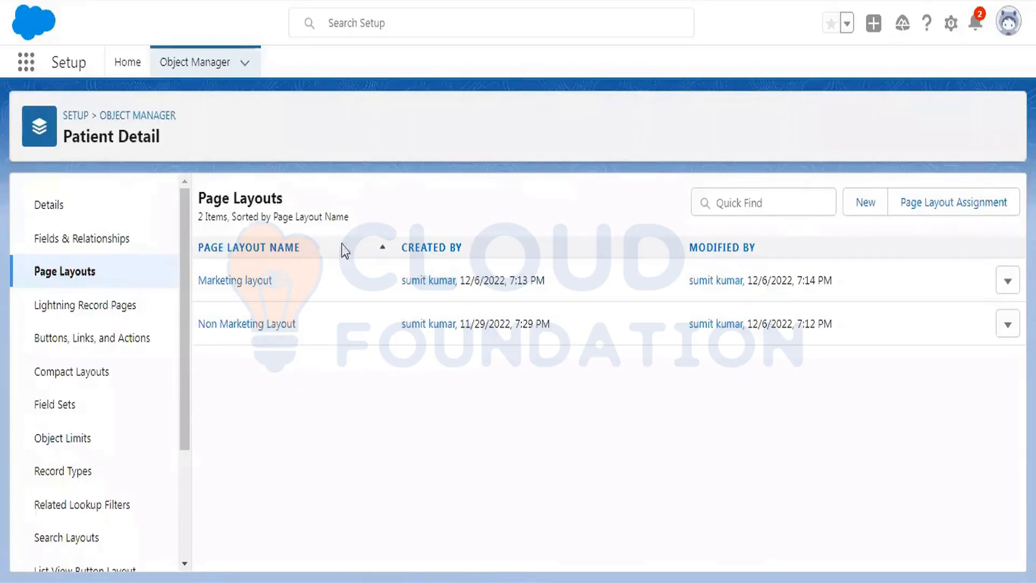
Start a new Patient Detail record type based on Master, with label "Marketing RT" and name "Marketing_RT"
{"action": "left_click", "coordinate": [75, 474]}
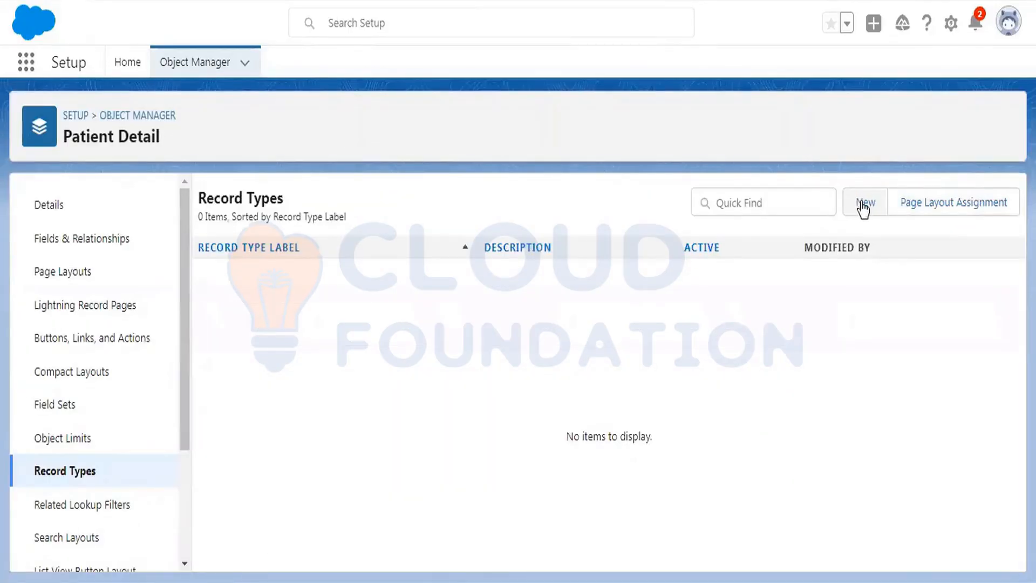
{"action": "left_click", "coordinate": [864, 205]}
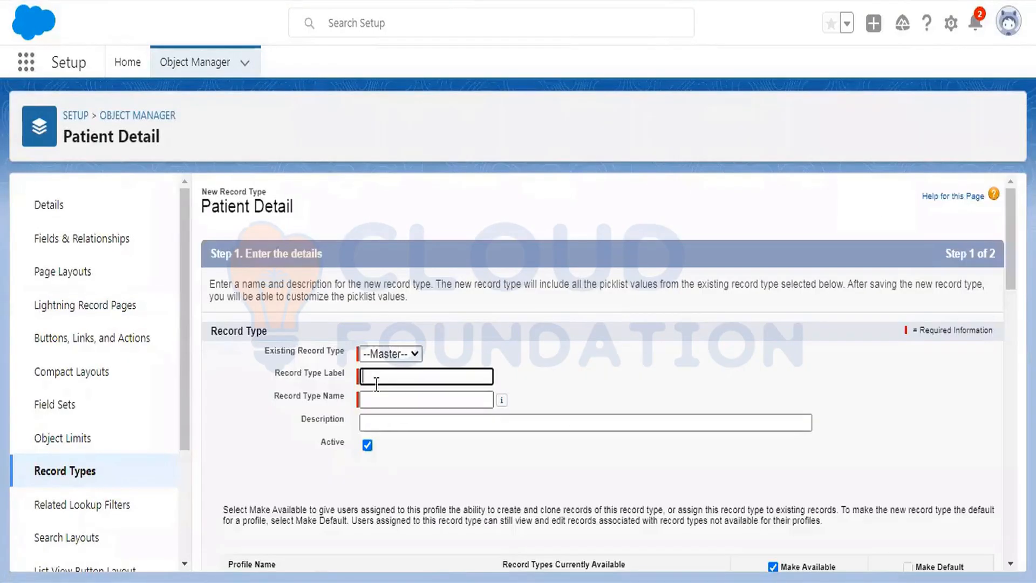
{"action": "scroll", "coordinate": [505, 270], "scroll_direction": "down", "scroll_amount": 2}
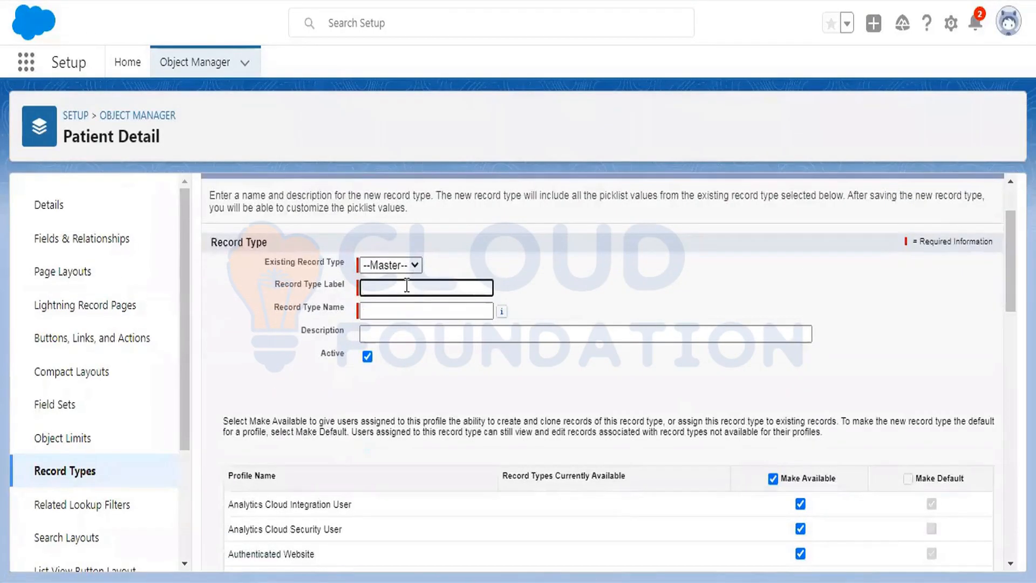
{"action": "type", "text": "Mark"}
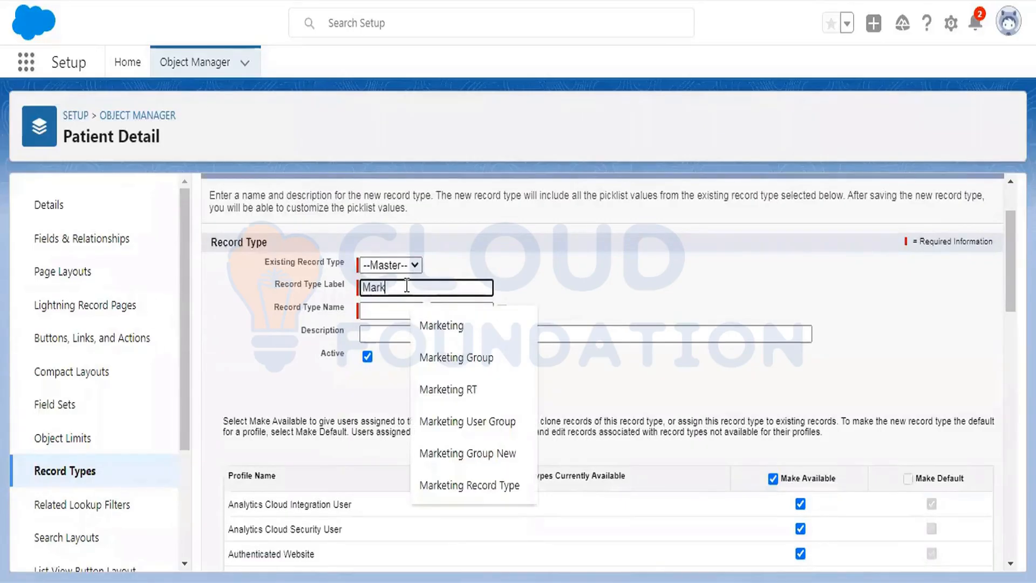
{"action": "type", "text": "eting RT"}
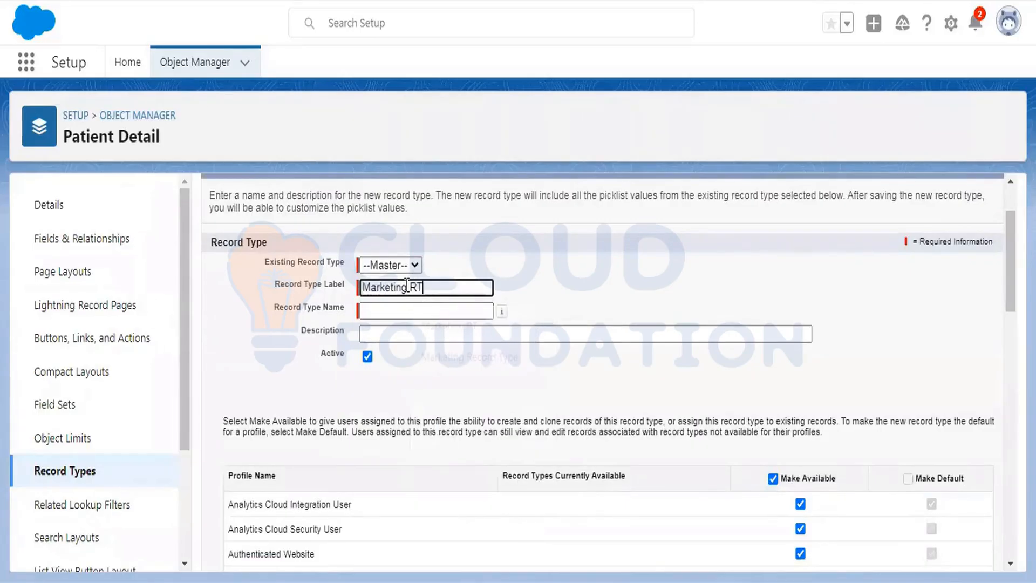
{"action": "key", "text": "Tab"}
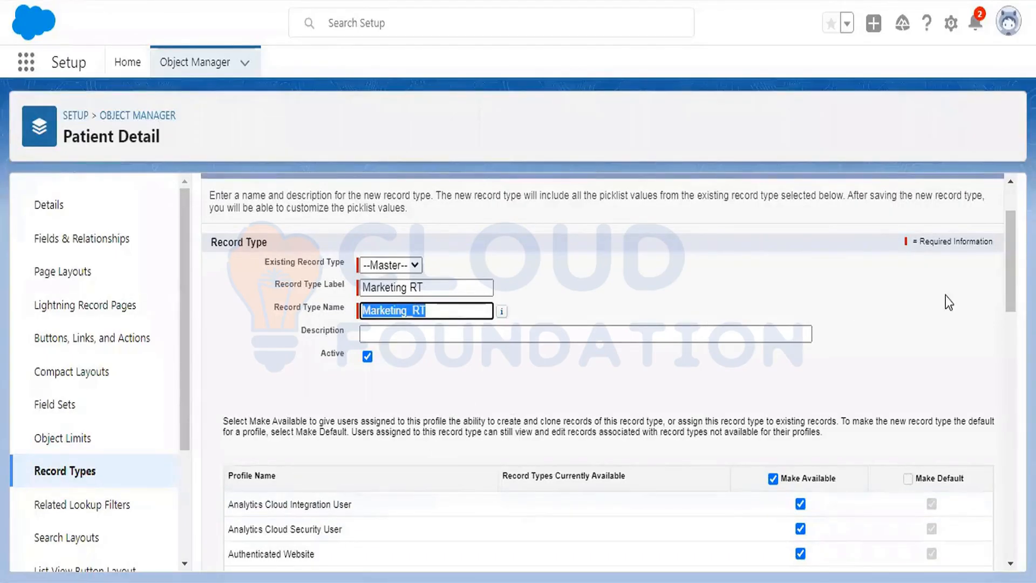
Review the profile availability list, keep Marketing RT available to all profiles, and continue to its page layout assignment
{"action": "scroll", "coordinate": [945, 296], "scroll_direction": "down", "scroll_amount": 8}
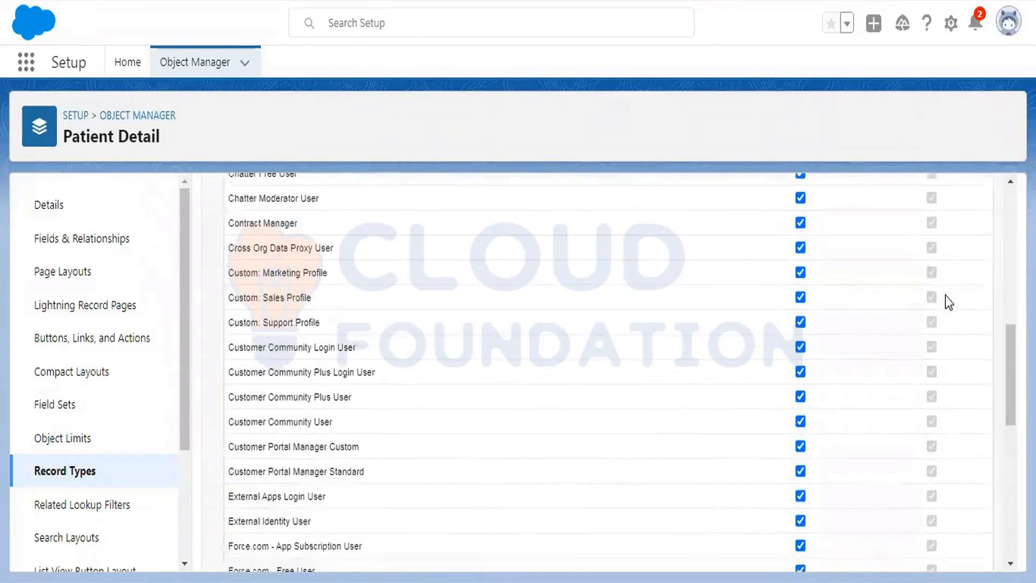
{"action": "scroll", "coordinate": [945, 299], "scroll_direction": "down", "scroll_amount": 7}
{"action": "scroll", "coordinate": [945, 298], "scroll_direction": "down", "scroll_amount": 2}
{"action": "scroll", "coordinate": [942, 300], "scroll_direction": "up", "scroll_amount": 11}
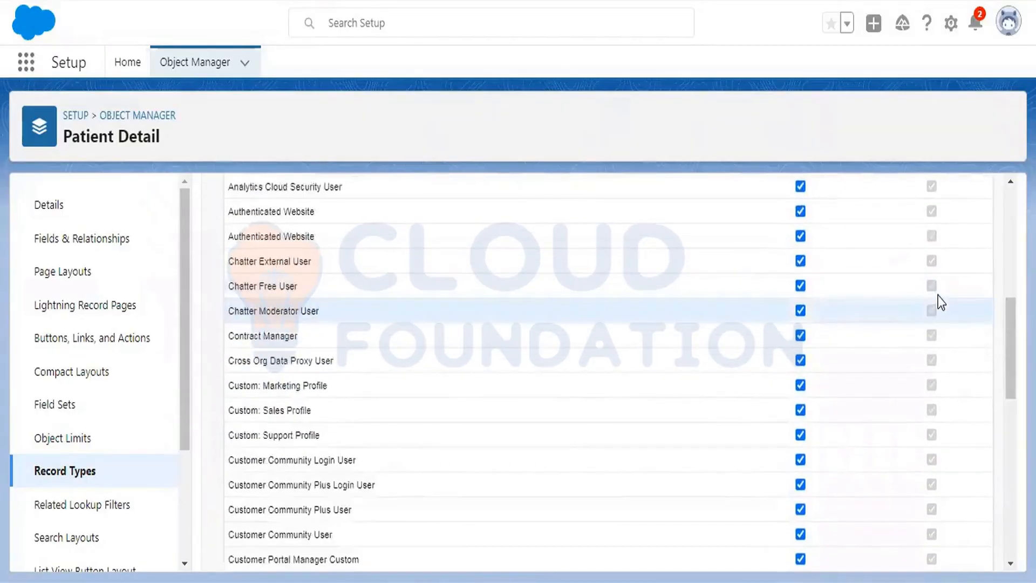
{"action": "scroll", "coordinate": [941, 302], "scroll_direction": "up", "scroll_amount": 8}
{"action": "scroll", "coordinate": [942, 302], "scroll_direction": "down", "scroll_amount": 15}
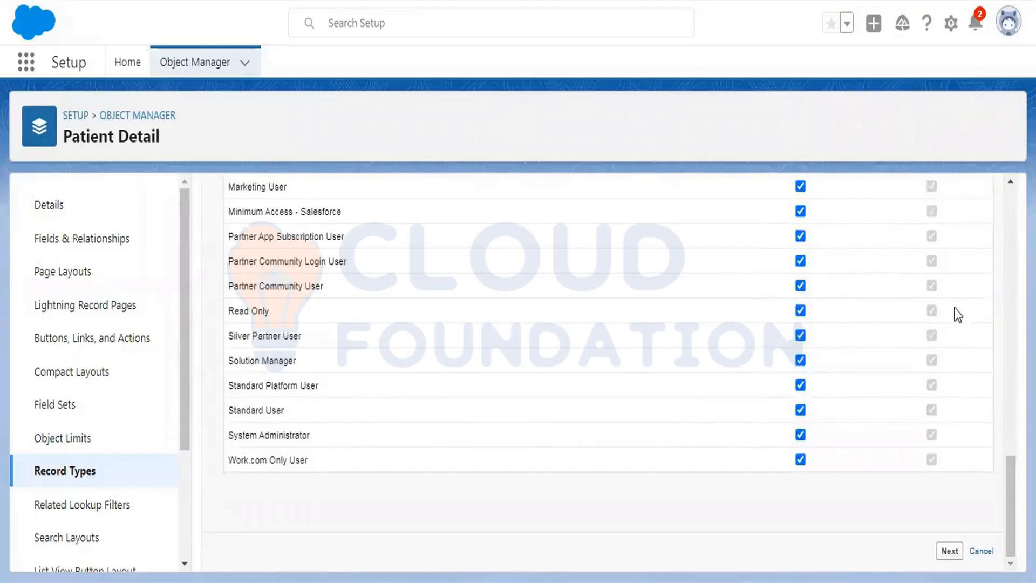
{"action": "scroll", "coordinate": [841, 348], "scroll_direction": "up", "scroll_amount": 10}
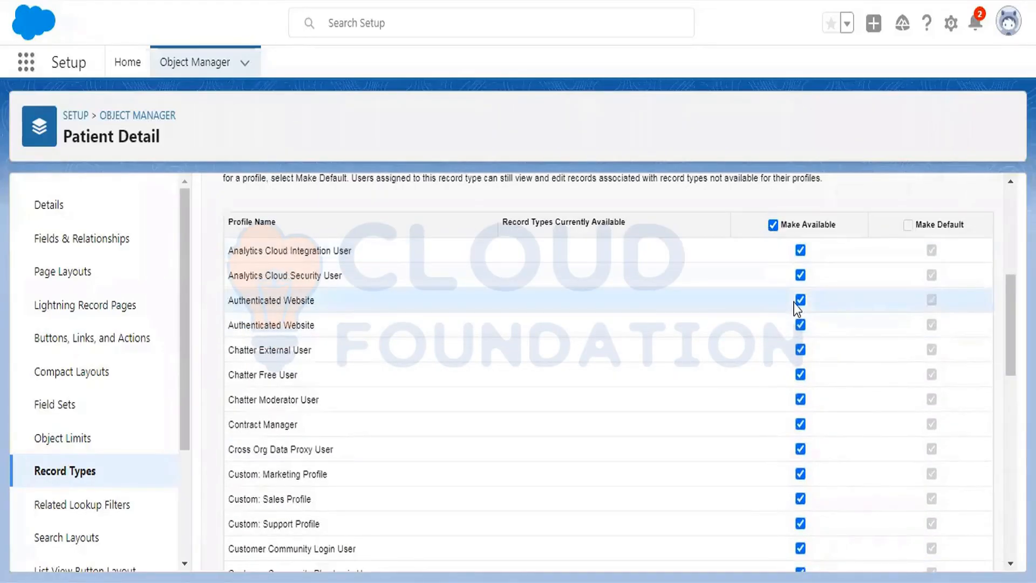
{"action": "scroll", "coordinate": [853, 312], "scroll_direction": "down", "scroll_amount": 10}
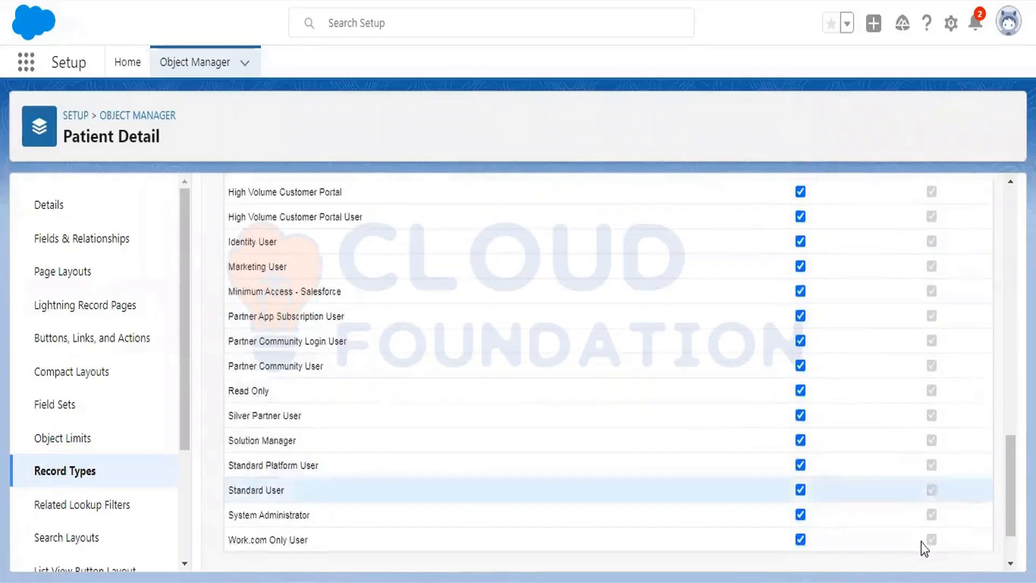
{"action": "scroll", "coordinate": [921, 541], "scroll_direction": "down", "scroll_amount": 2}
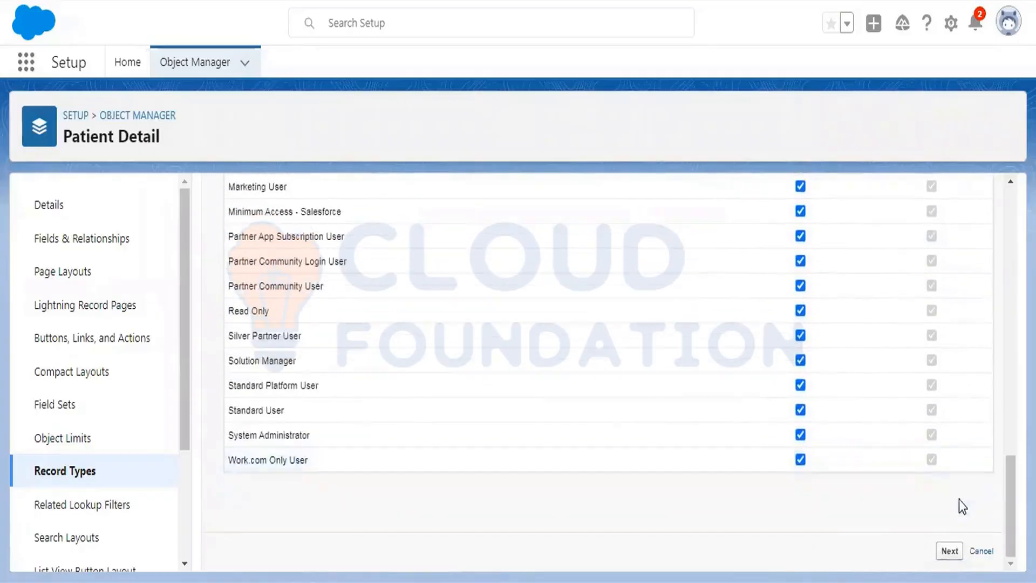
{"action": "left_click", "coordinate": [949, 555]}
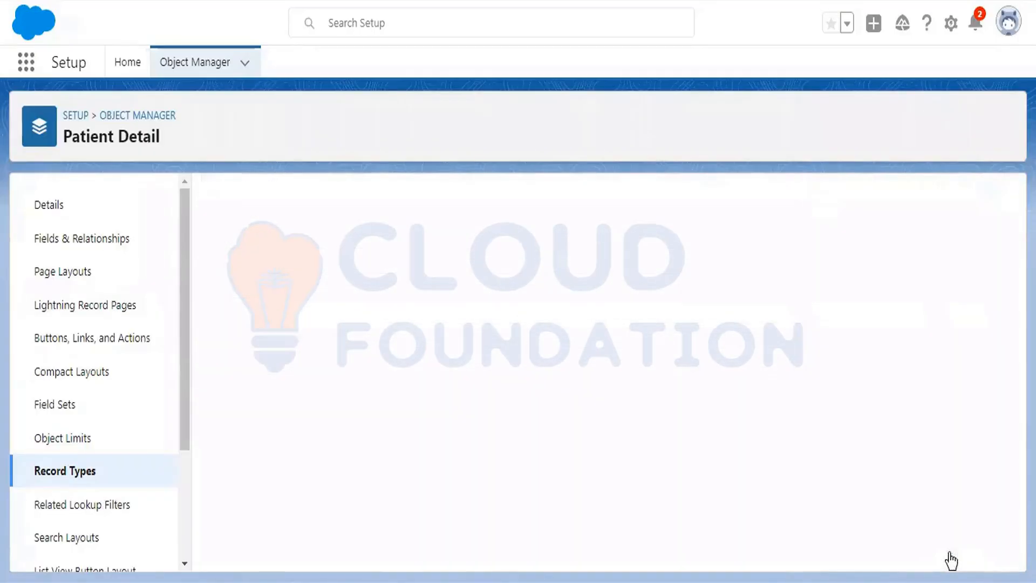
Apply Marketing layout to all profiles for the Marketing RT record type and save it
{"action": "scroll", "coordinate": [473, 303], "scroll_direction": "down", "scroll_amount": 2}
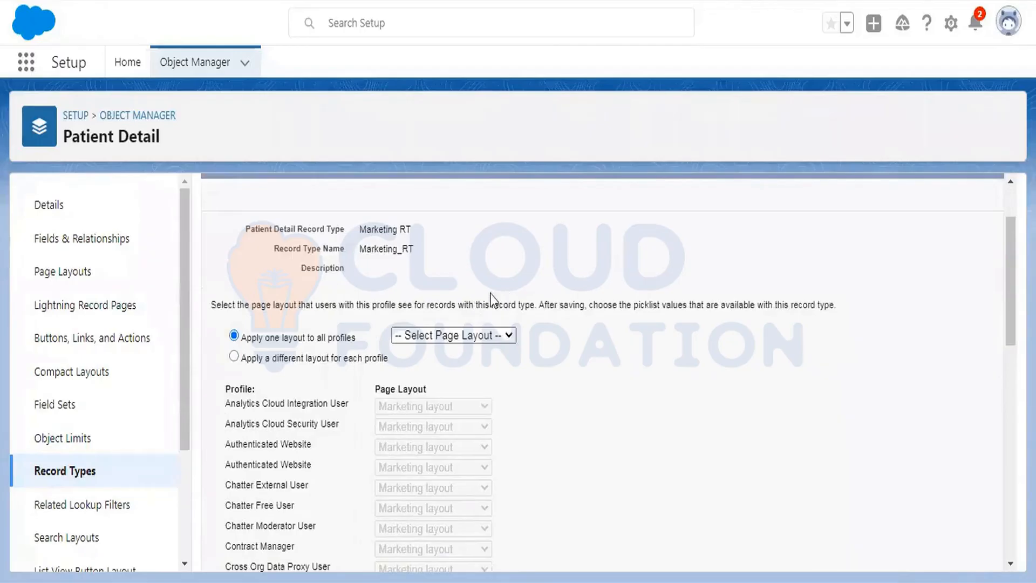
{"action": "left_click_drag", "start_coordinate": [359, 229], "coordinate": [412, 229]}
{"action": "left_click", "coordinate": [468, 337]}
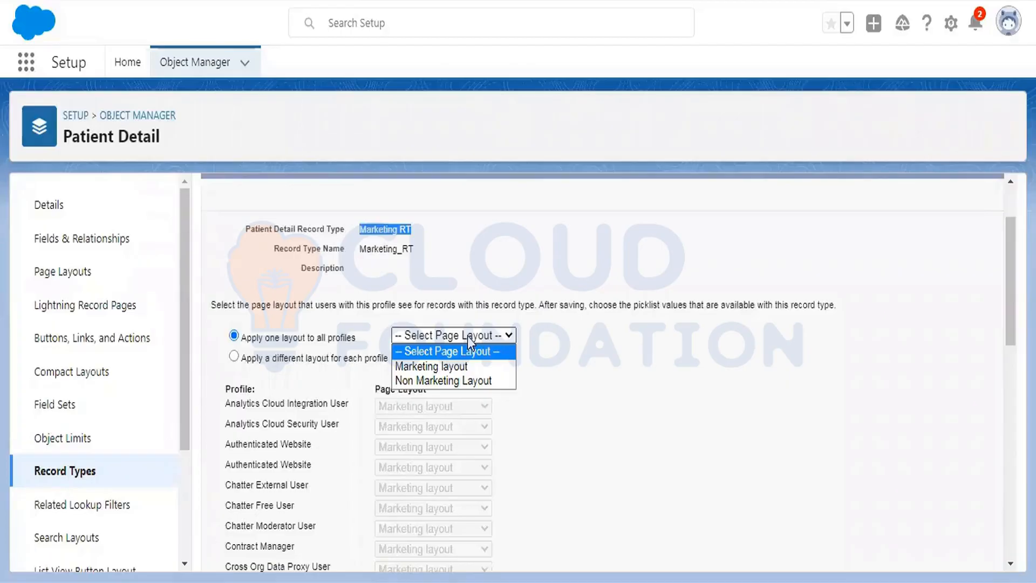
{"action": "left_click", "coordinate": [441, 367]}
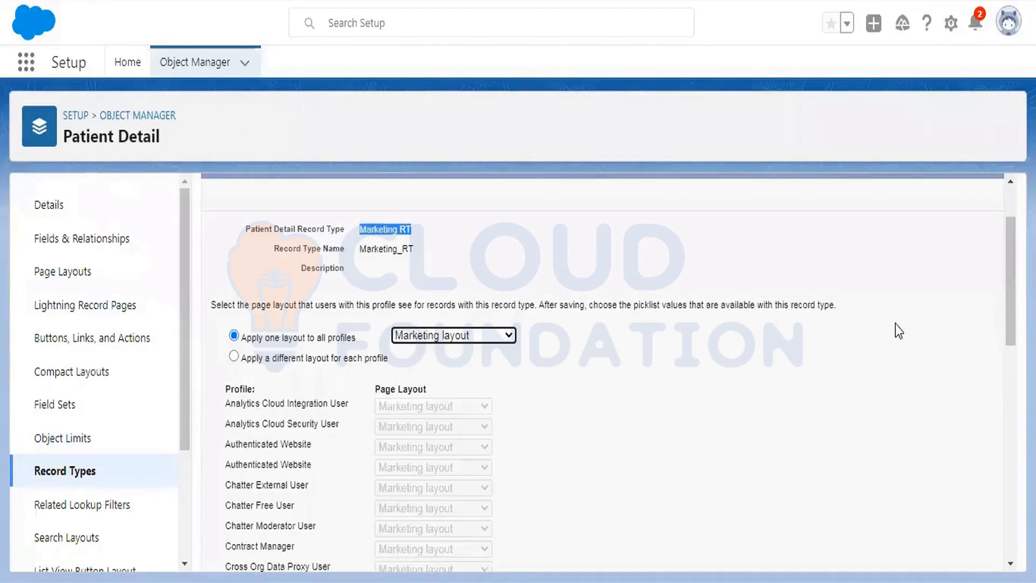
{"action": "scroll", "coordinate": [895, 323], "scroll_direction": "down", "scroll_amount": 10}
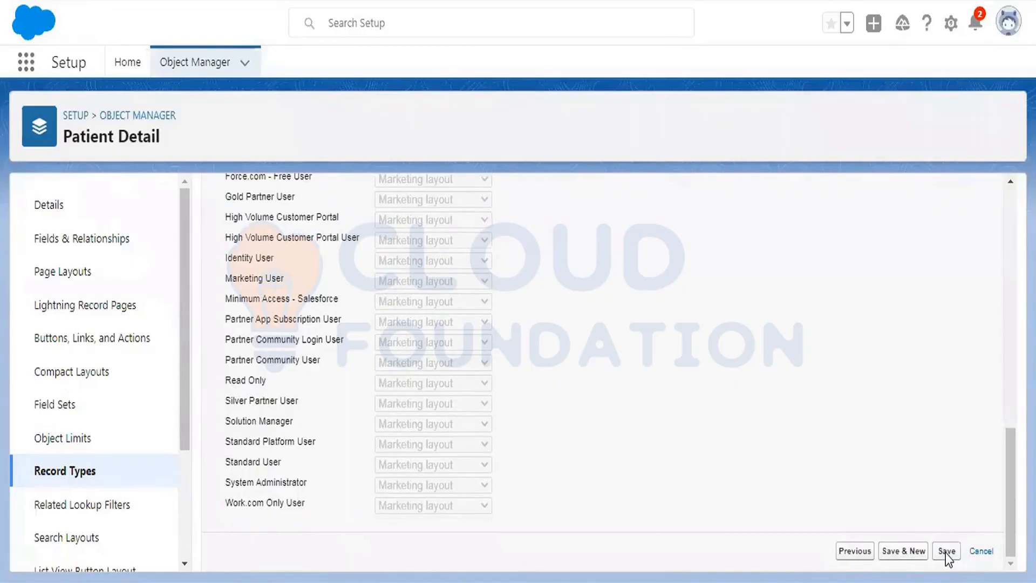
{"action": "left_click", "coordinate": [945, 552]}
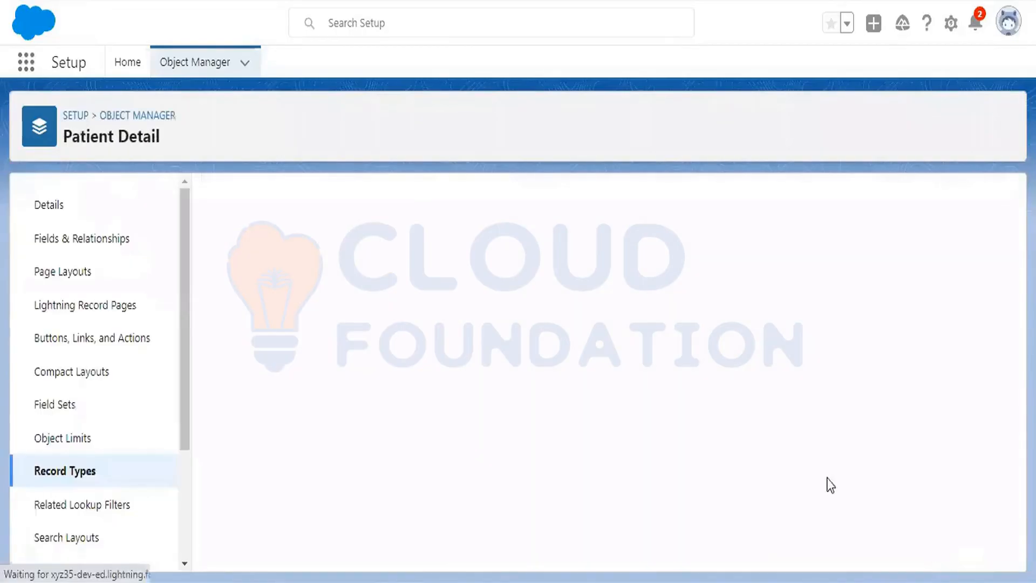
Start a new active Patient Detail record type based on Master, with label "Non Marketing RT" and name "Non_Marketing_RT"
{"action": "left_click", "coordinate": [71, 473]}
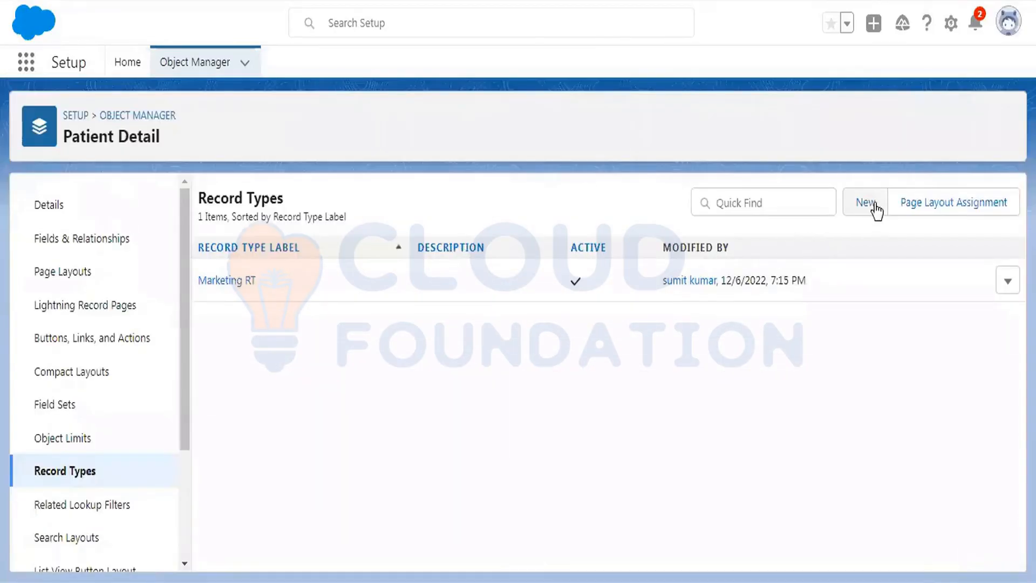
{"action": "left_click", "coordinate": [865, 203]}
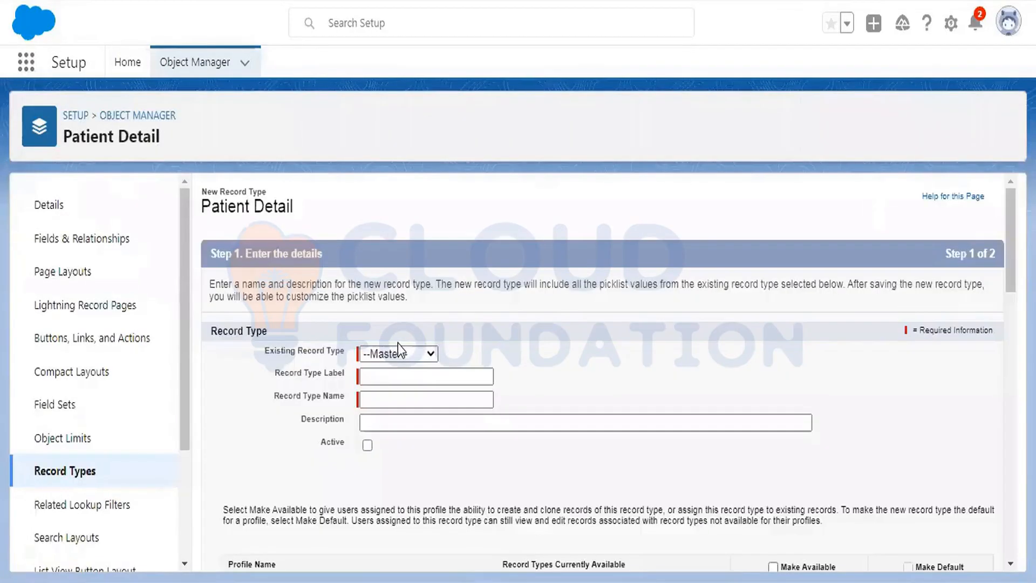
{"action": "left_click", "coordinate": [399, 376]}
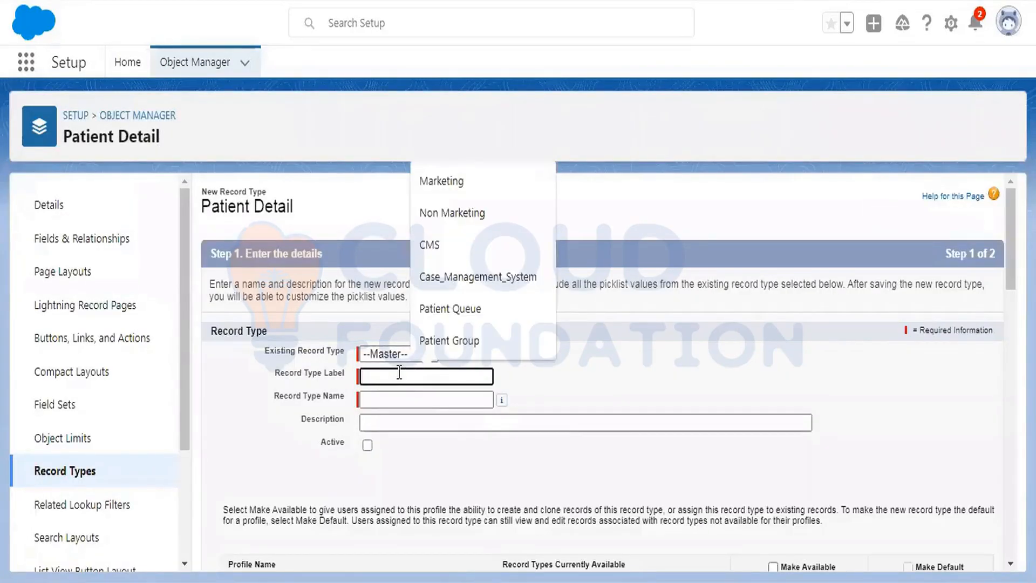
{"action": "type", "text": "Non Marketing"}
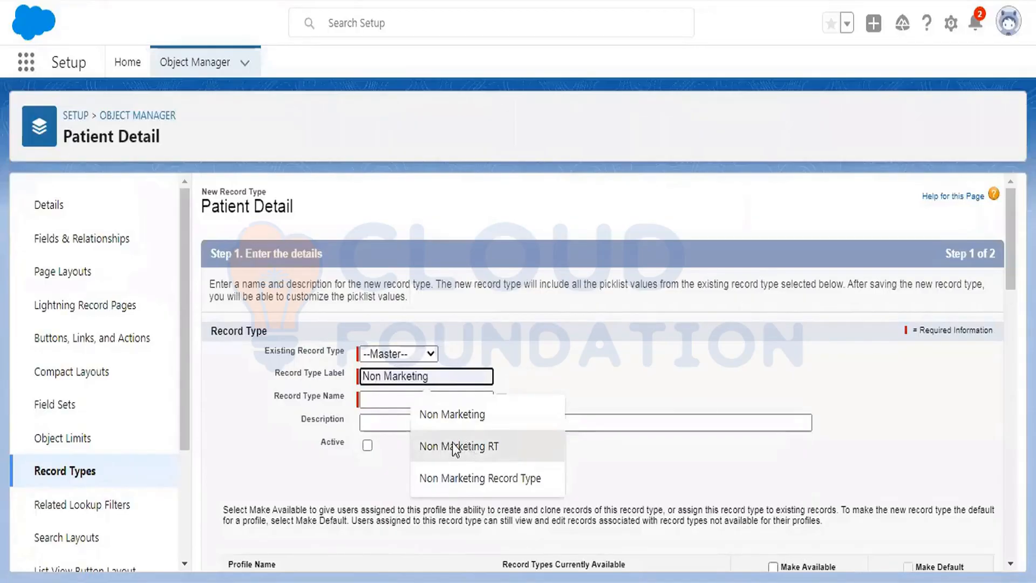
{"action": "left_click", "coordinate": [452, 446]}
{"action": "left_click", "coordinate": [386, 398]}
{"action": "left_click", "coordinate": [367, 446]}
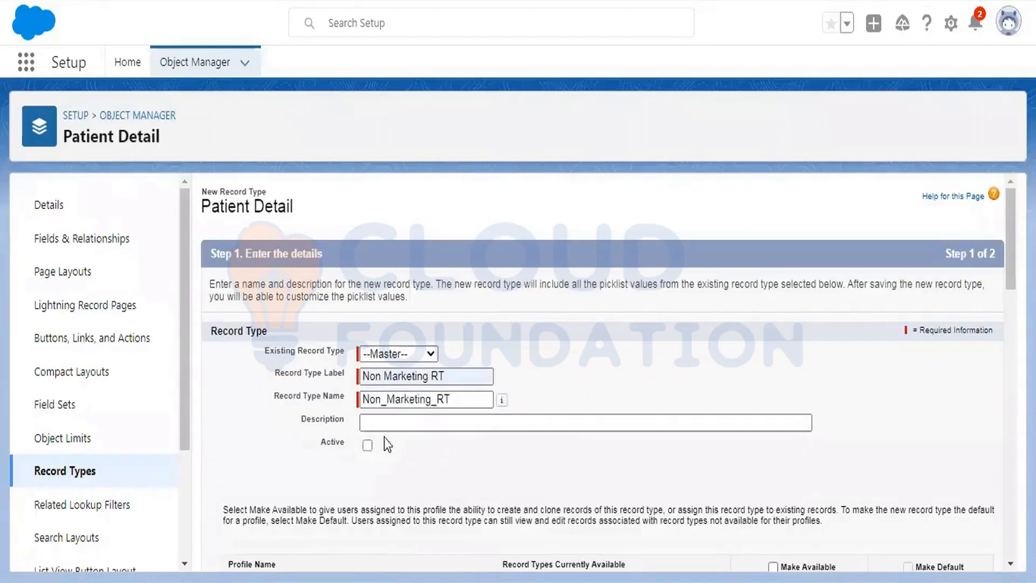
Make Non Marketing RT available to all profiles and continue to its page layout assignment
{"action": "scroll", "coordinate": [723, 306], "scroll_direction": "down", "scroll_amount": 2}
{"action": "left_click", "coordinate": [772, 478]}
{"action": "scroll", "coordinate": [969, 439], "scroll_direction": "down", "scroll_amount": 10}
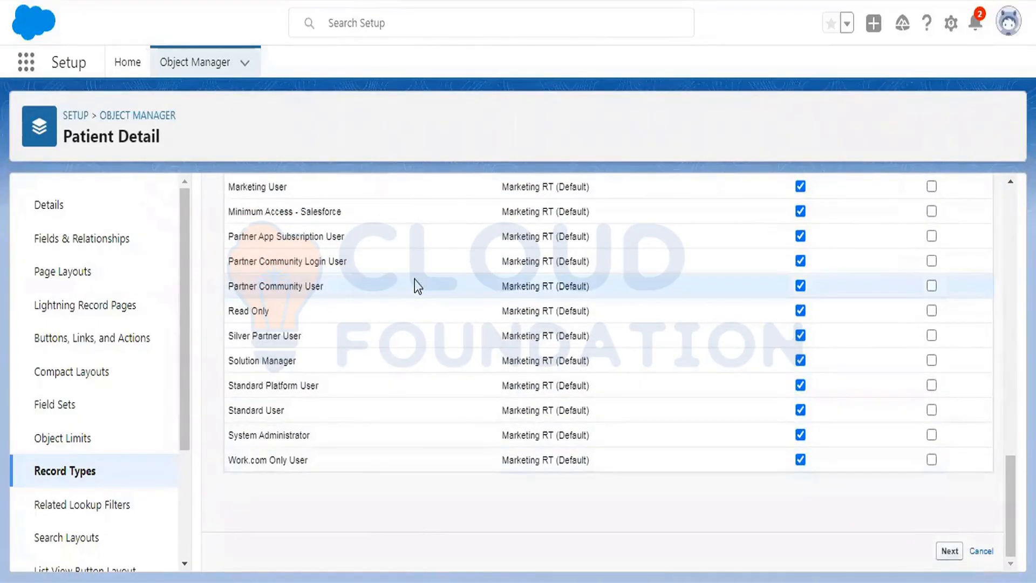
{"action": "scroll", "coordinate": [414, 280], "scroll_direction": "down", "scroll_amount": 3}
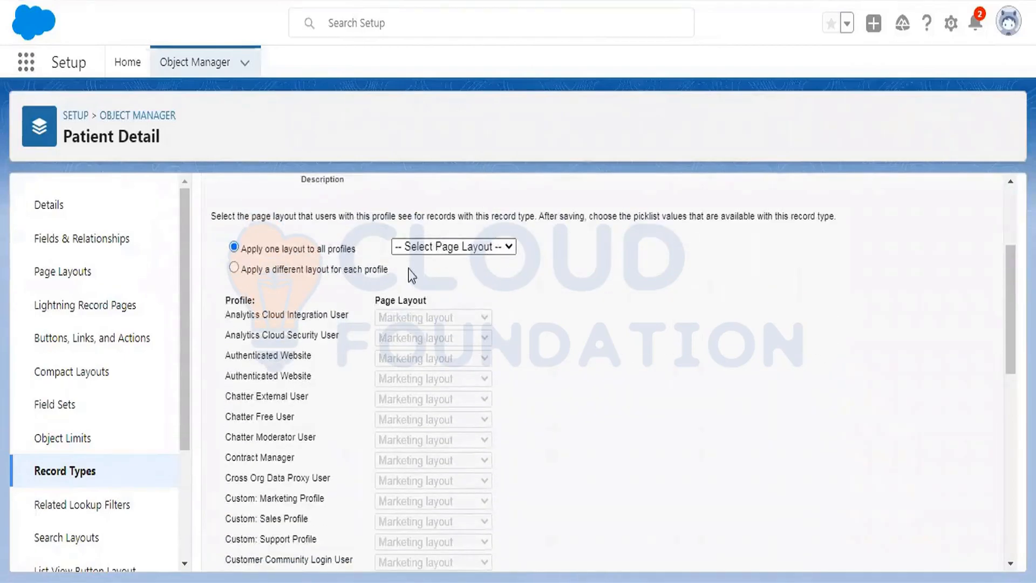
Apply Non Marketing Layout to all profiles for the Non Marketing RT record type, save it and return to the record types list
{"action": "scroll", "coordinate": [531, 283], "scroll_direction": "up", "scroll_amount": 2}
{"action": "left_click_drag", "start_coordinate": [361, 229], "coordinate": [431, 231]}
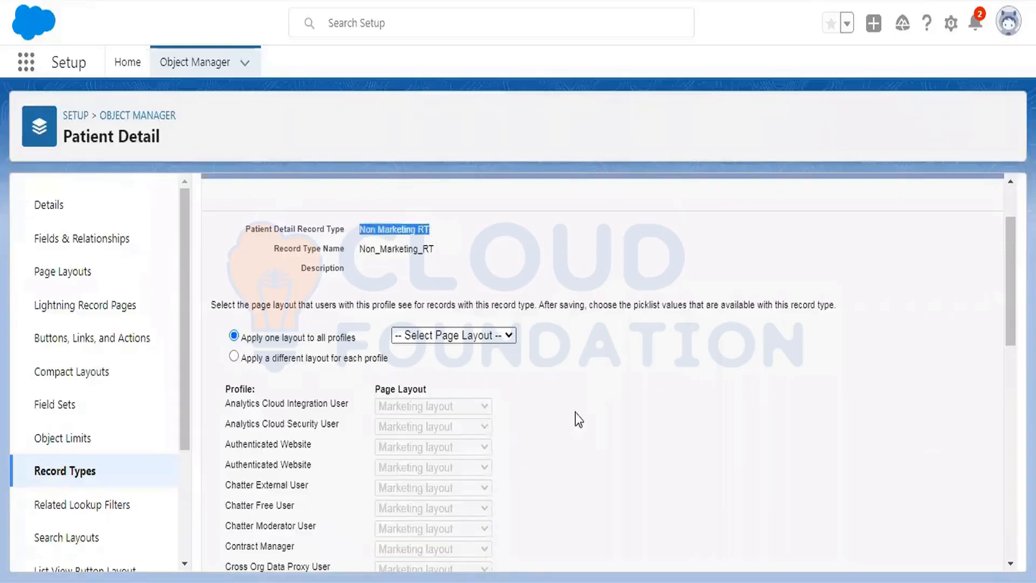
{"action": "left_click", "coordinate": [462, 336]}
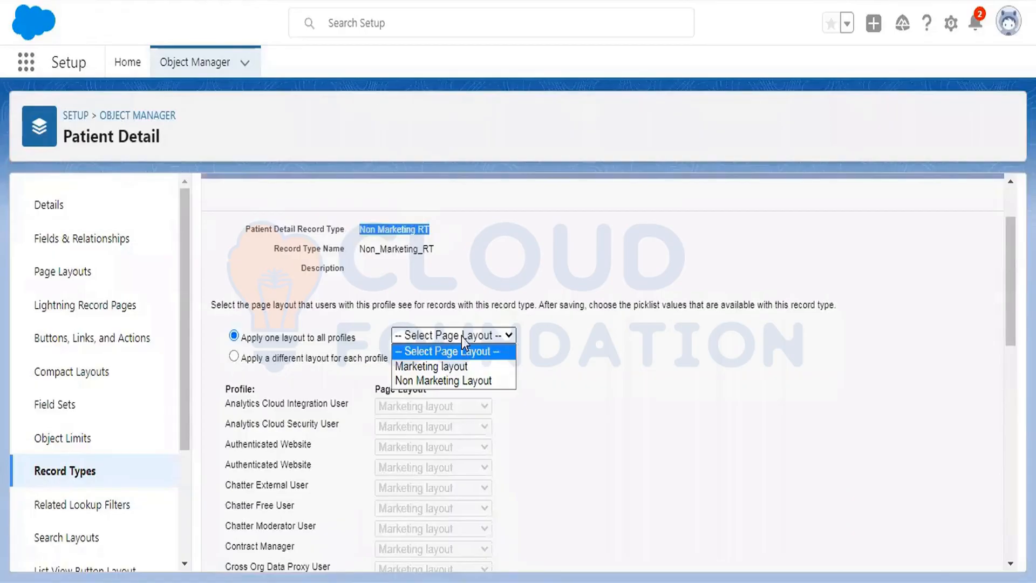
{"action": "left_click", "coordinate": [451, 380]}
{"action": "scroll", "coordinate": [770, 377], "scroll_direction": "down", "scroll_amount": 8}
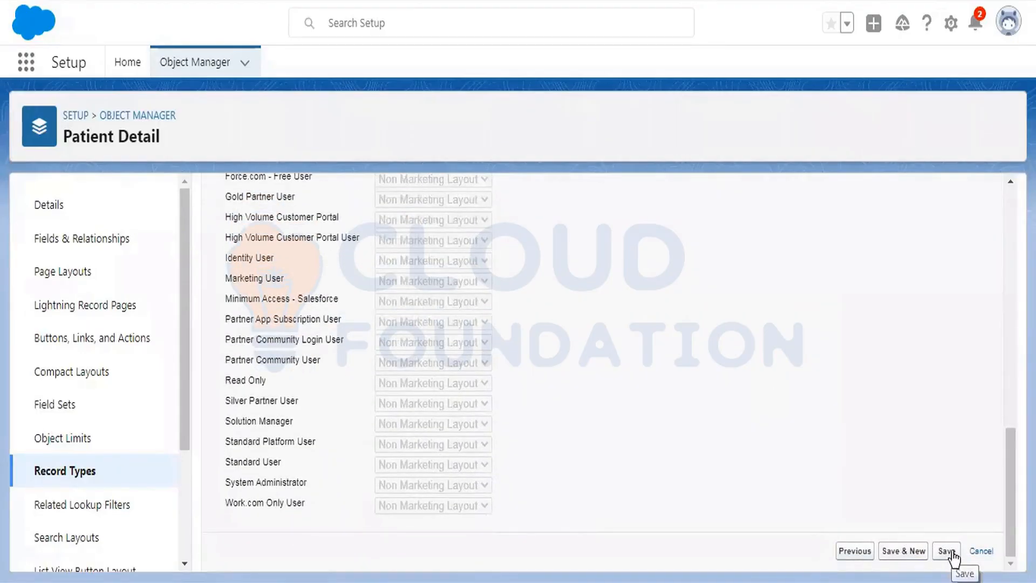
{"action": "left_click", "coordinate": [948, 550]}
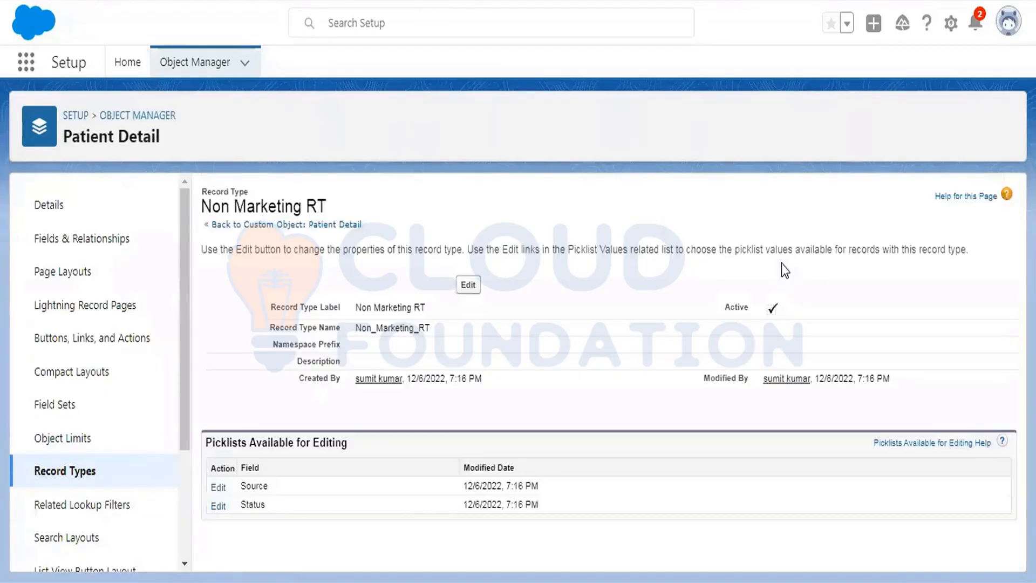
{"action": "left_click", "coordinate": [61, 472]}
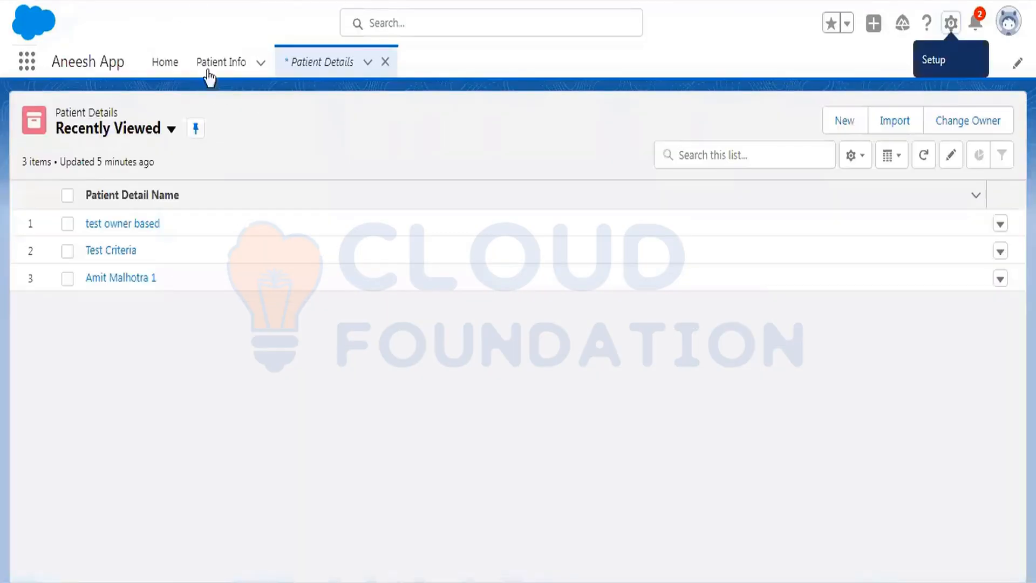
Refresh Patient Details in Aneesh App, check which fields a new Marketing RT record's form offers, and cancel the form
{"action": "key", "text": "F5"}
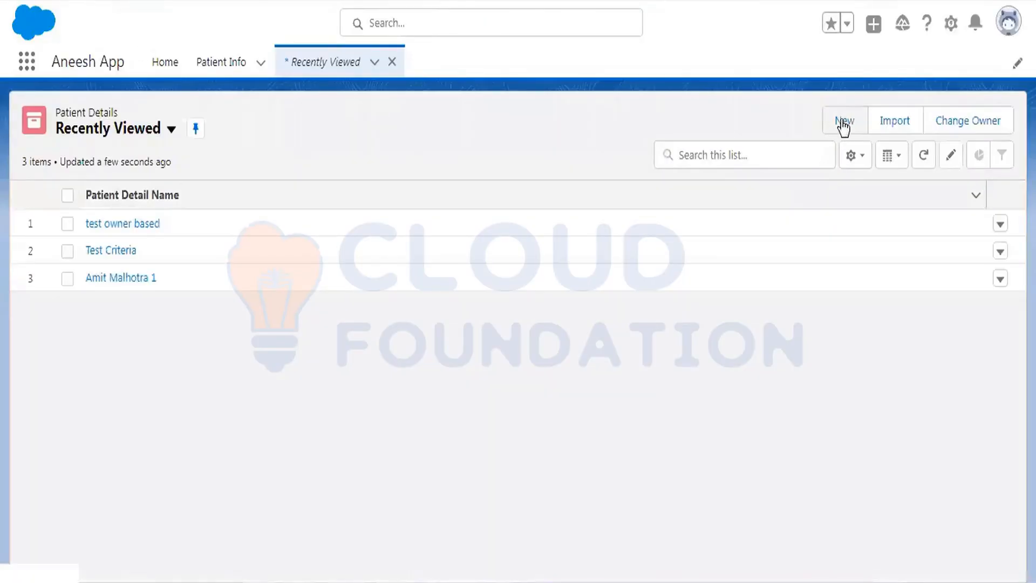
{"action": "left_click", "coordinate": [843, 123]}
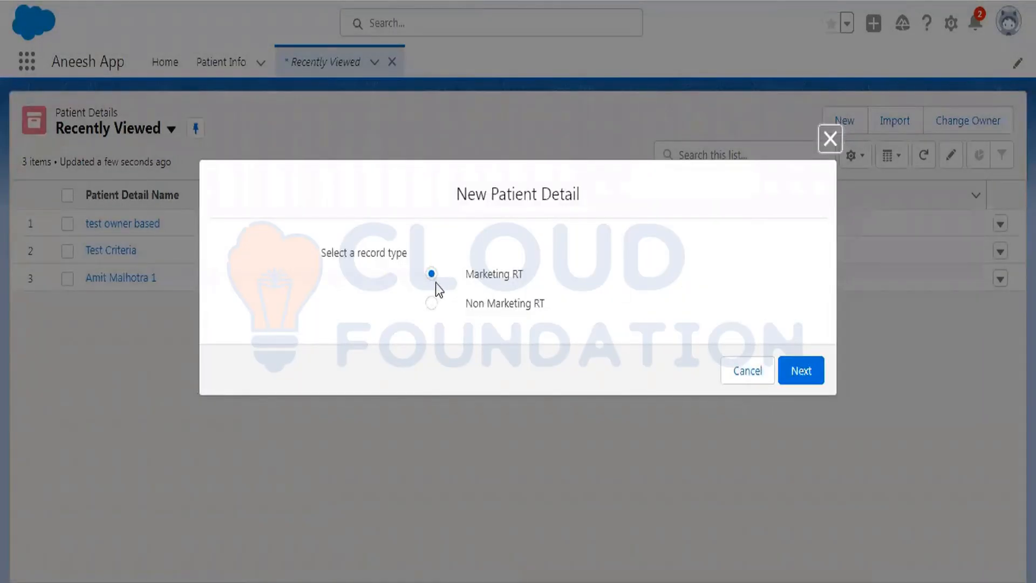
{"action": "left_click_drag", "start_coordinate": [463, 277], "coordinate": [521, 277]}
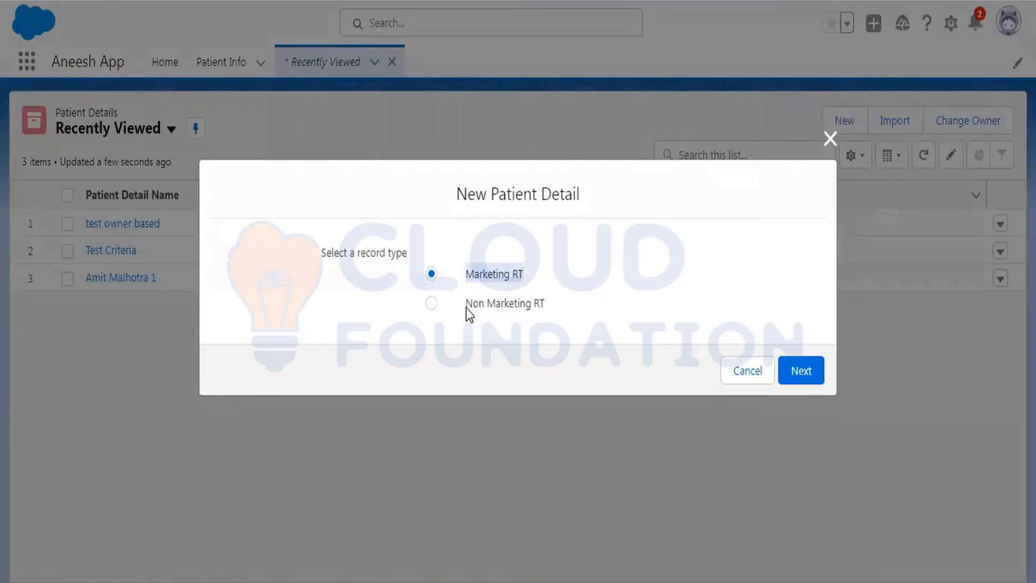
{"action": "left_click_drag", "start_coordinate": [466, 311], "coordinate": [546, 313]}
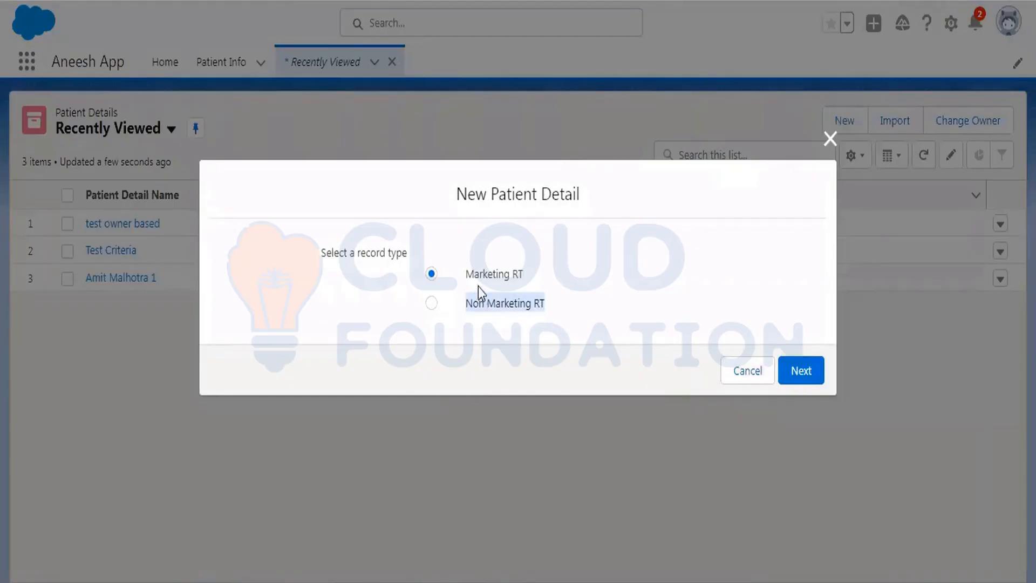
{"action": "left_click", "coordinate": [812, 376]}
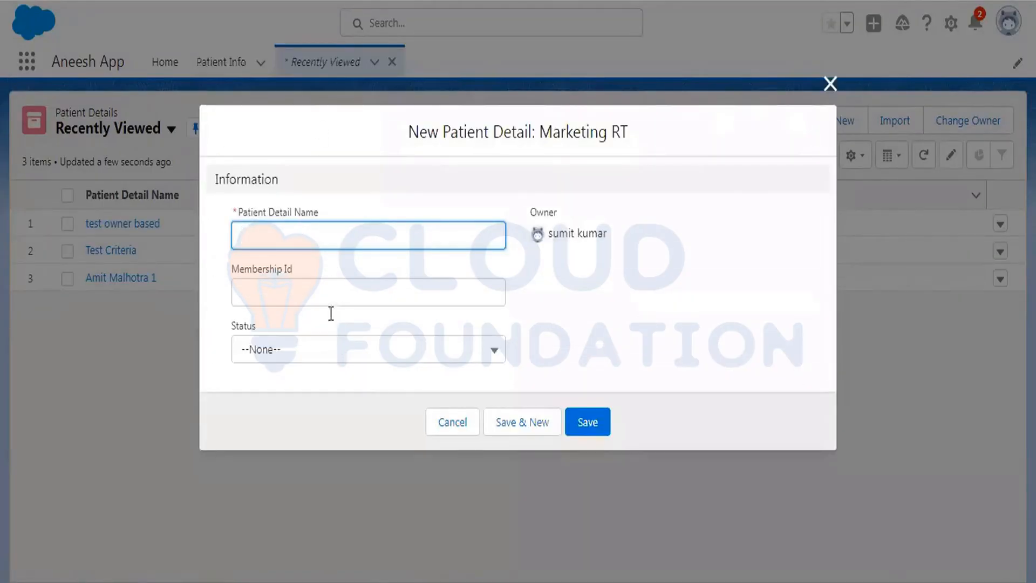
{"action": "left_click", "coordinate": [455, 424]}
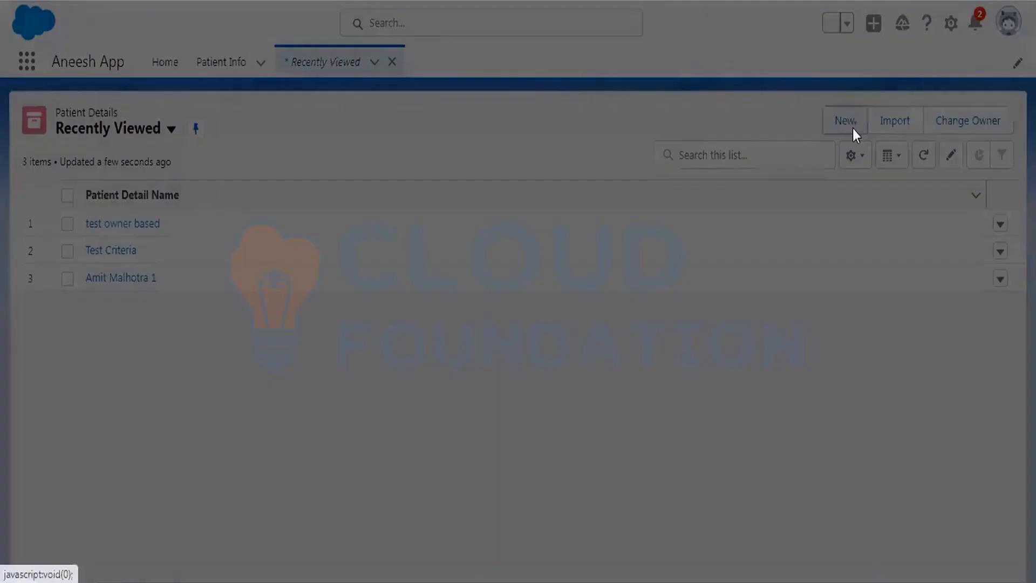
Check which fields a new Patient Detail form offers for the Non Marketing RT record type, and cancel it
{"action": "left_click", "coordinate": [853, 129]}
{"action": "left_click", "coordinate": [516, 300]}
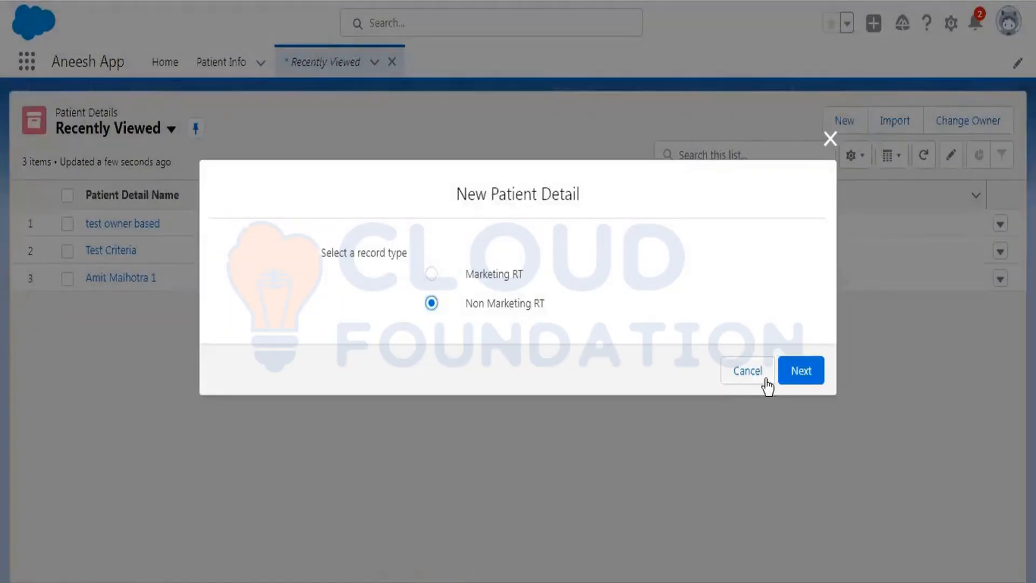
{"action": "left_click", "coordinate": [791, 372]}
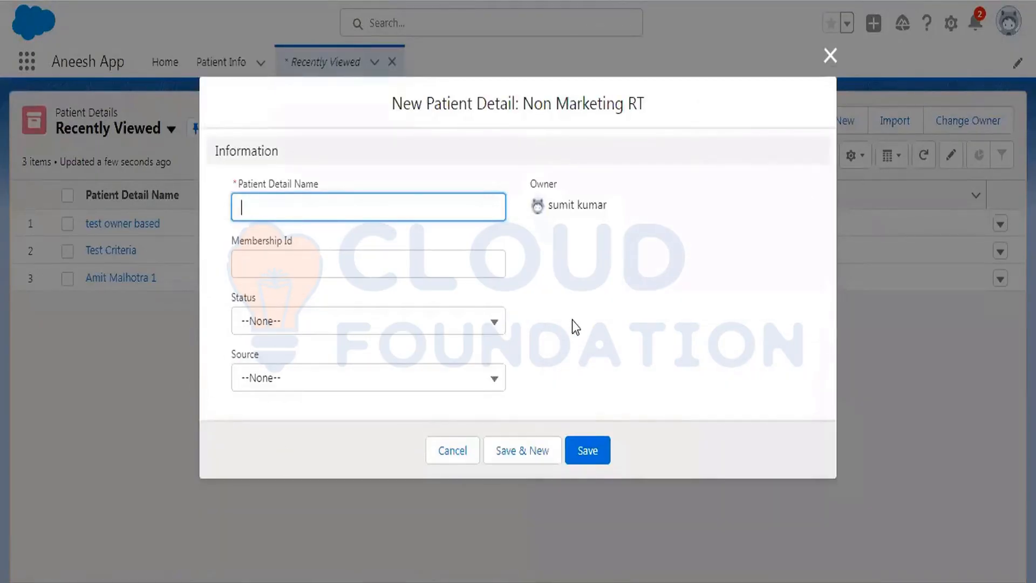
{"action": "left_click", "coordinate": [461, 458]}
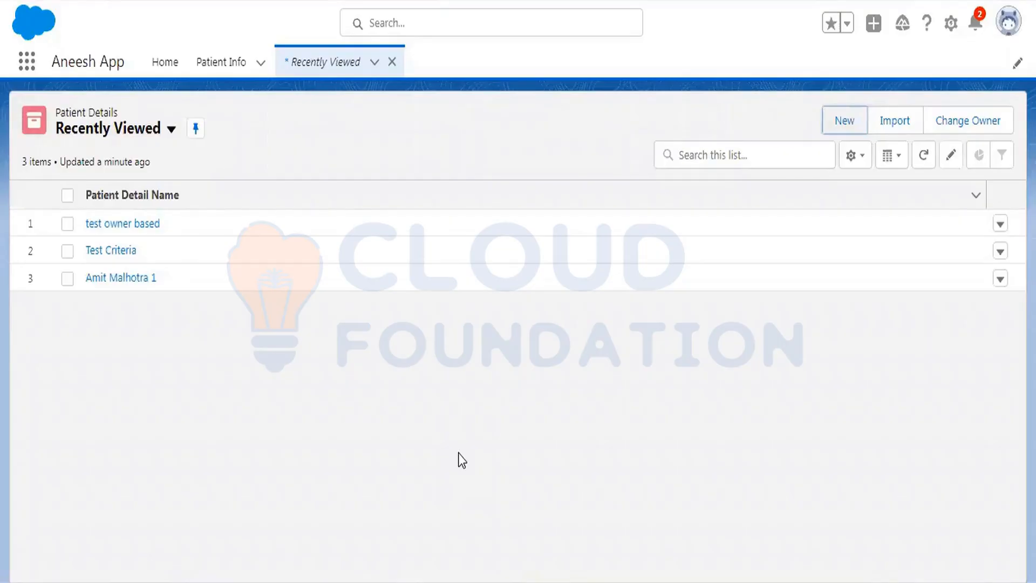
Reopen the new Non Marketing RT patient form and examine the options of its Source picklist
{"action": "left_click", "coordinate": [840, 129]}
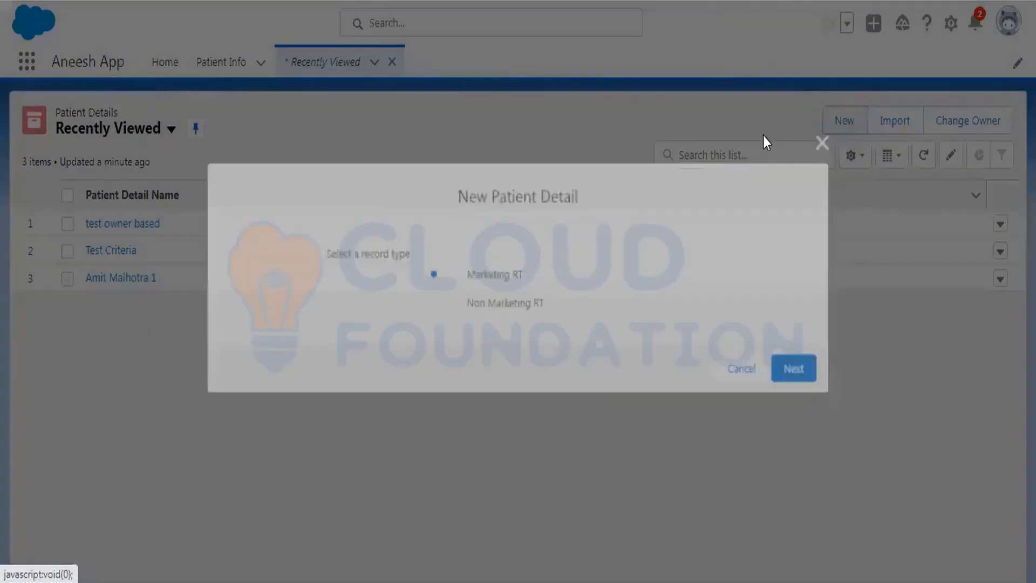
{"action": "left_click", "coordinate": [494, 306]}
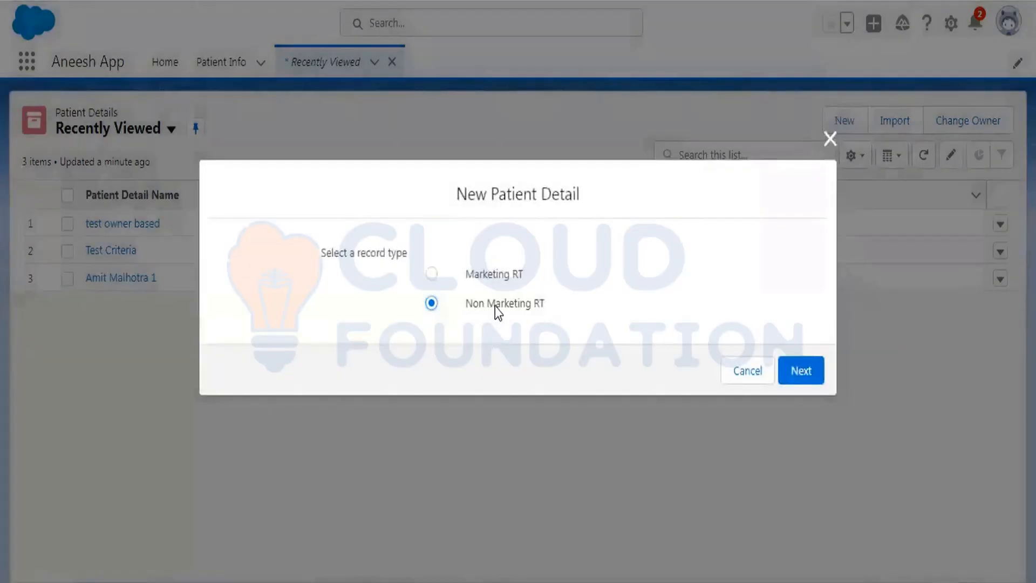
{"action": "left_click", "coordinate": [804, 374]}
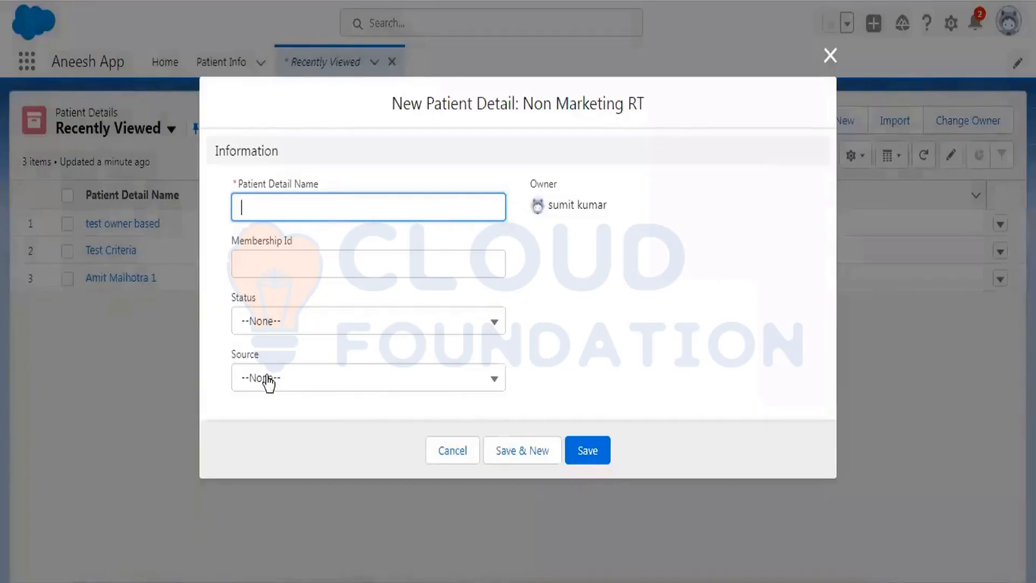
{"action": "left_click", "coordinate": [268, 383]}
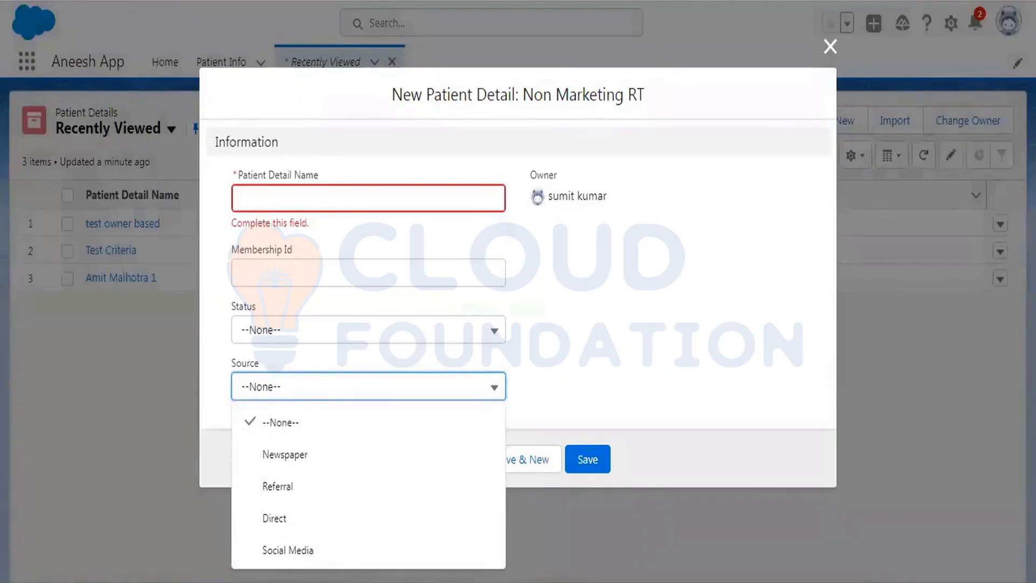
Switch to the Notepad++ notes and replace everything below the Patient fields line with the heading "req 2 :"
{"action": "left_click", "coordinate": [253, 559]}
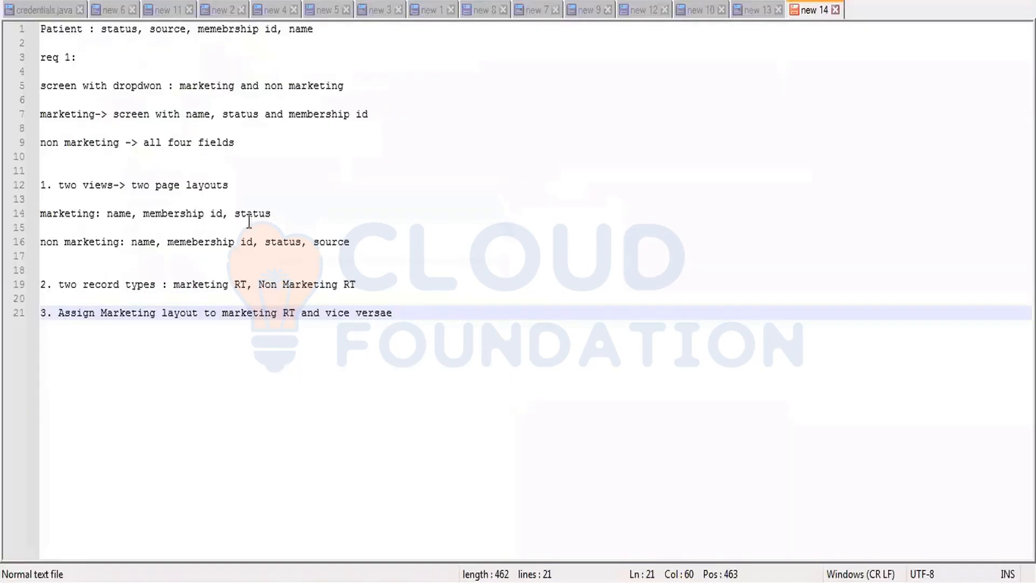
{"action": "left_click_drag", "start_coordinate": [390, 311], "coordinate": [31, 58]}
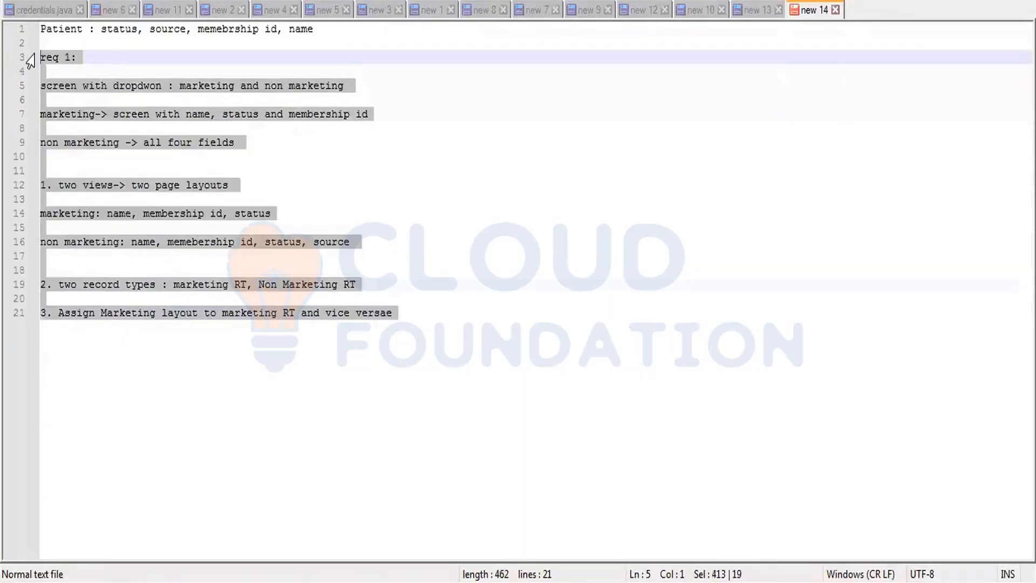
{"action": "type", "text": "req 2 "}
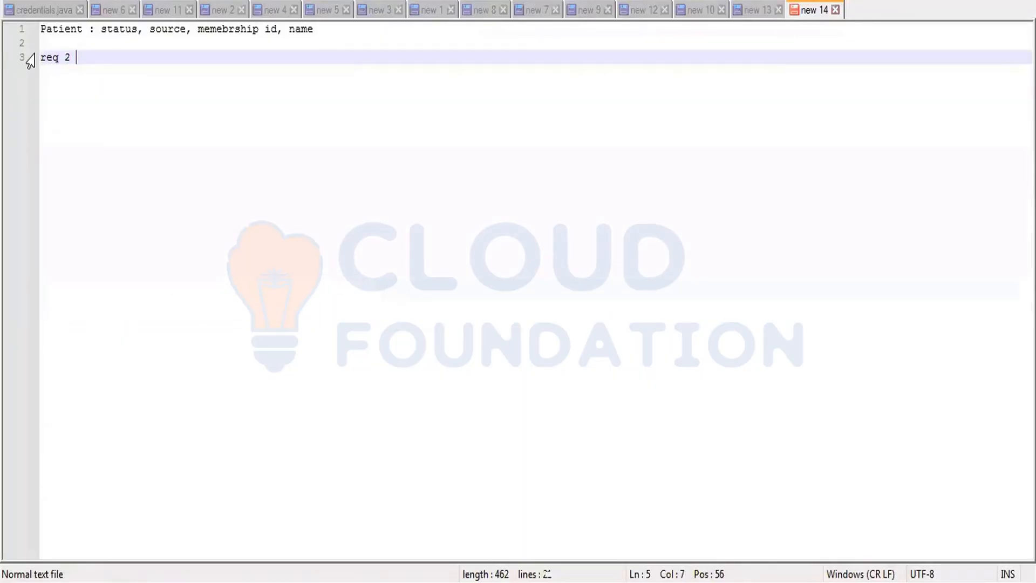
{"action": "type", "text": ":"}
{"action": "key", "text": "Return"}
{"action": "key", "text": "Return"}
Write the first requirement under the heading: "marketing RT: four fields but source with (direct and referral)"
{"action": "type", "text": "ma"}
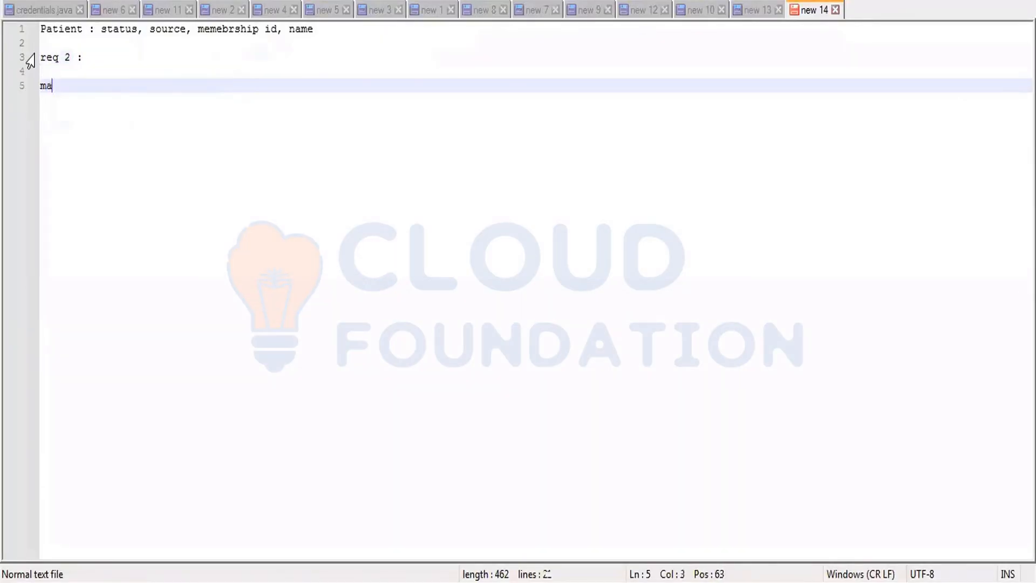
{"action": "type", "text": "rketing "}
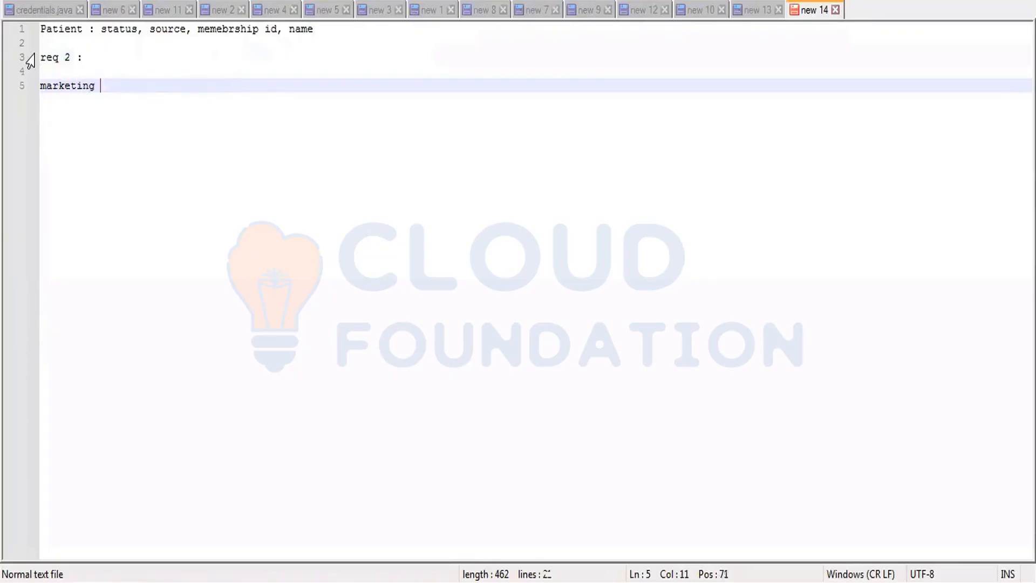
{"action": "type", "text": "RT: four fields but"}
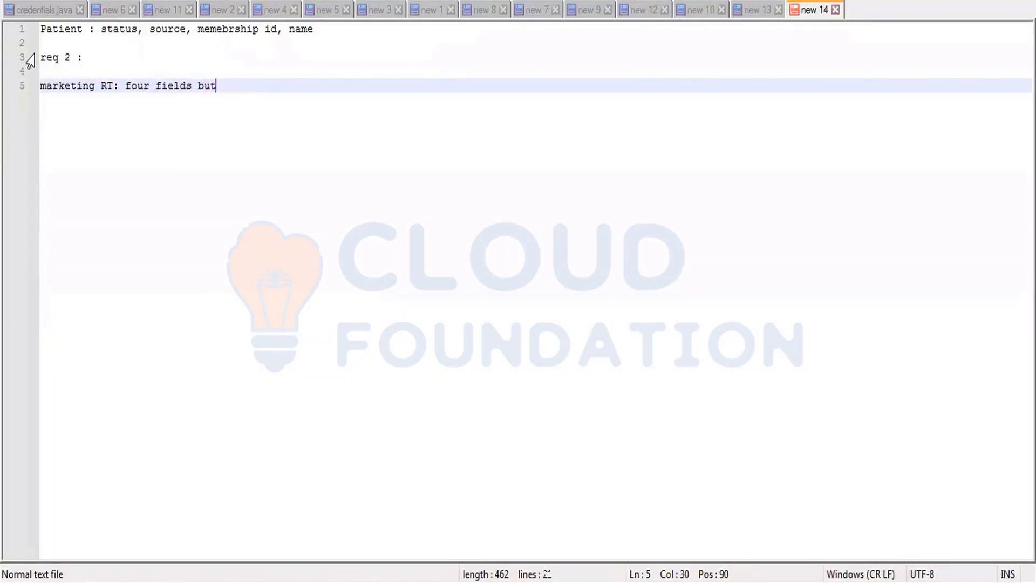
{"action": "type", "text": " source with (dire"}
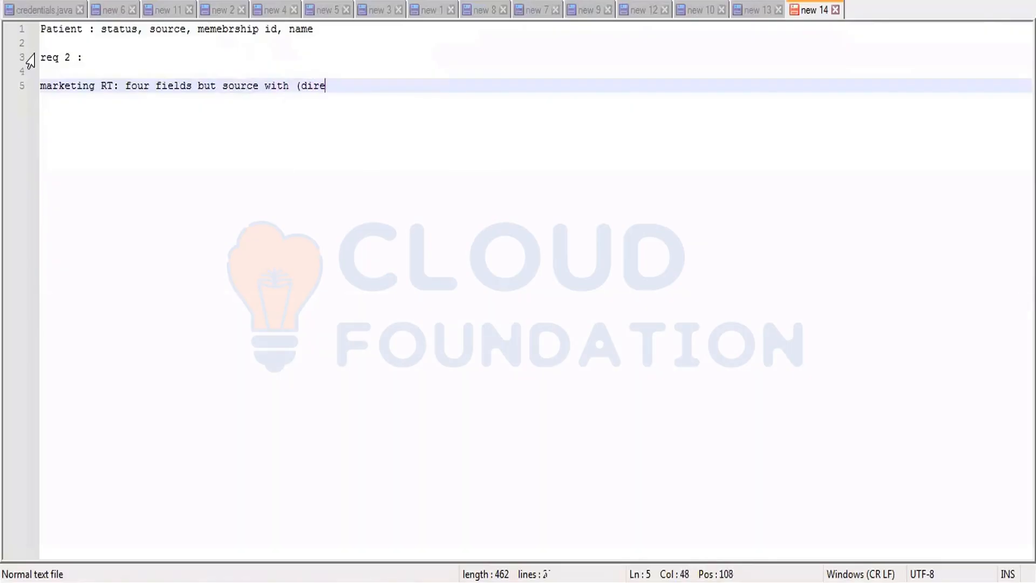
{"action": "type", "text": "ct and referral)"}
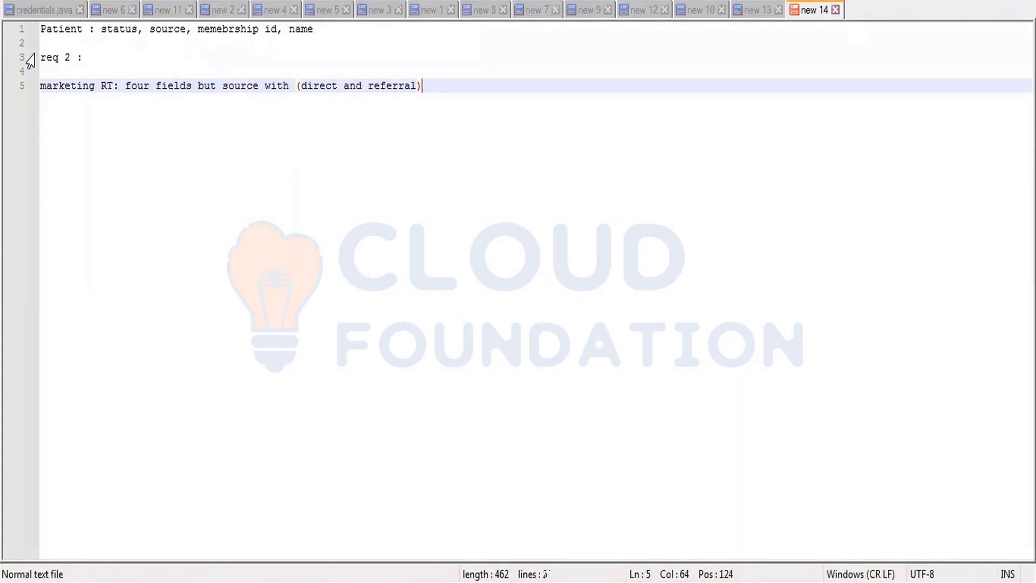
Write the second requirement two lines below the first: "non Marketing RT: four fields but source with( newspaper and referral"
{"action": "key", "text": "Return"}
{"action": "key", "text": "Return"}
{"action": "type", "text": "non "}
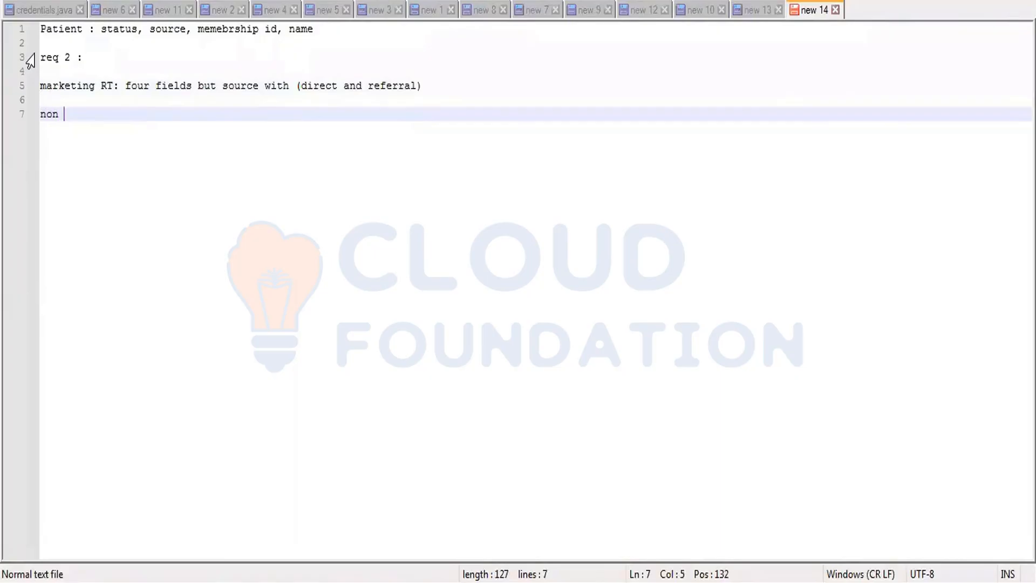
{"action": "type", "text": "Marketing"}
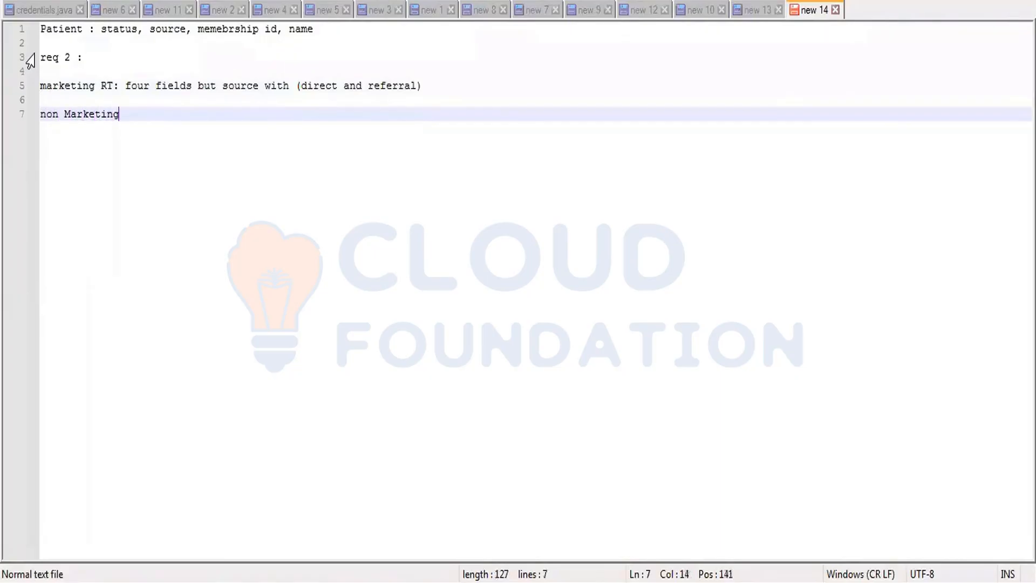
{"action": "type", "text": " RT: fo"}
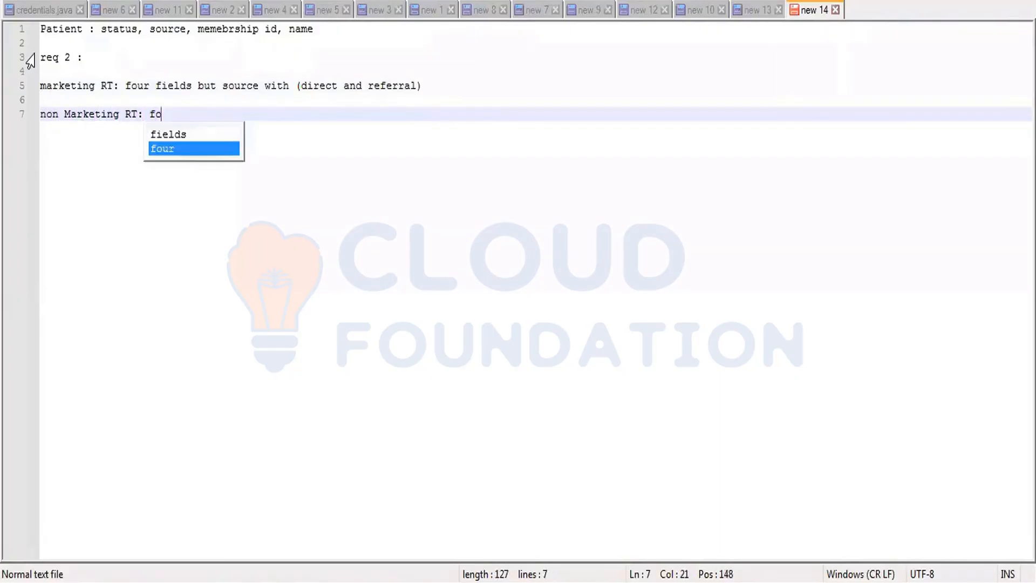
{"action": "type", "text": "ur fi"}
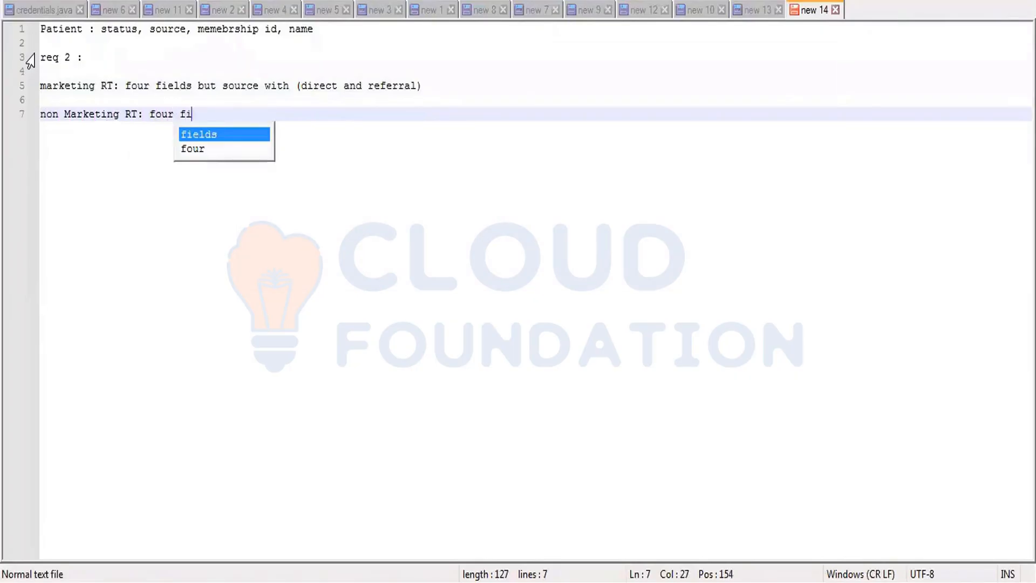
{"action": "type", "text": "elds but "}
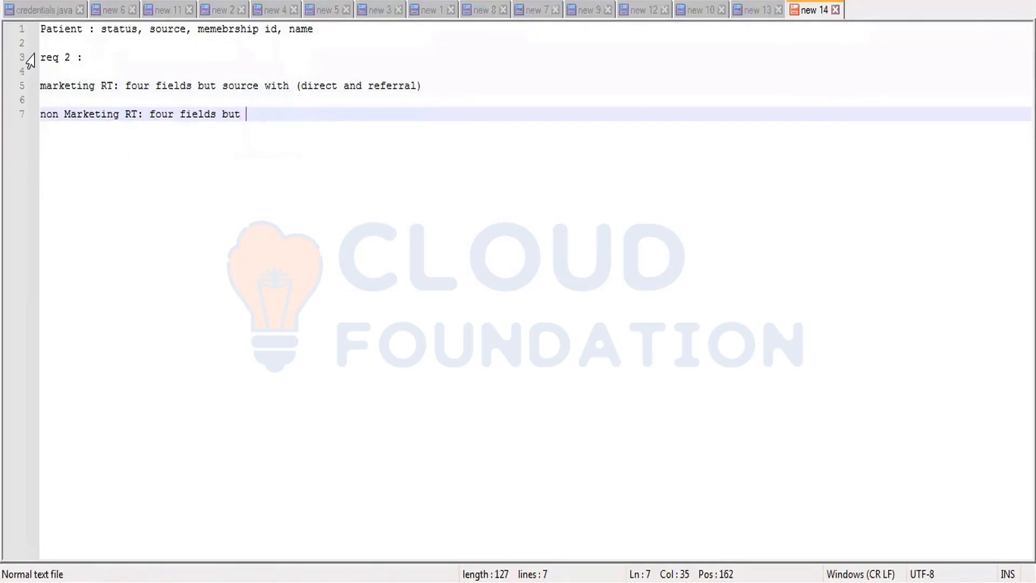
{"action": "type", "text": "source wi"}
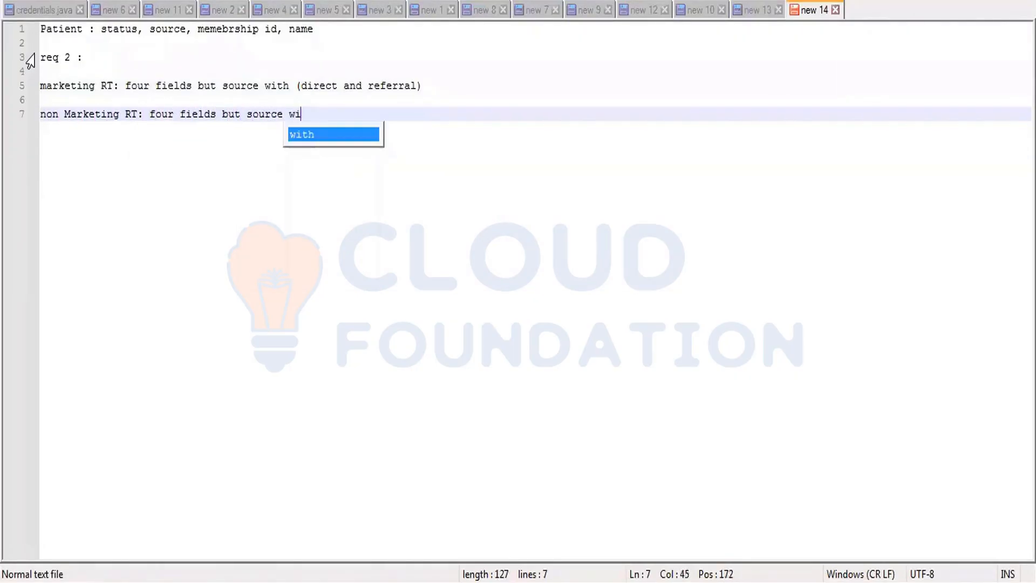
{"action": "type", "text": "th( new"}
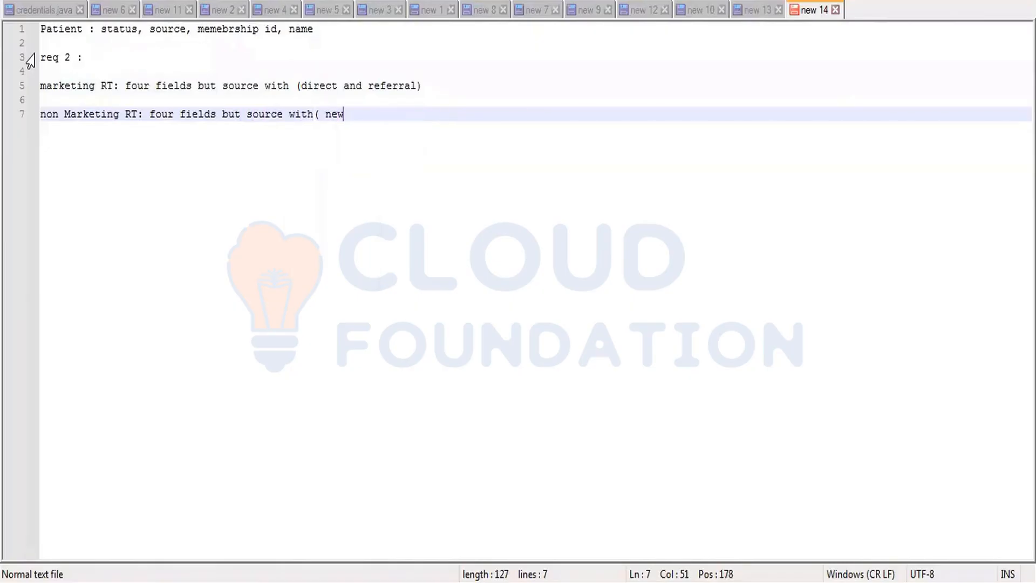
{"action": "type", "text": "spaper and referral"}
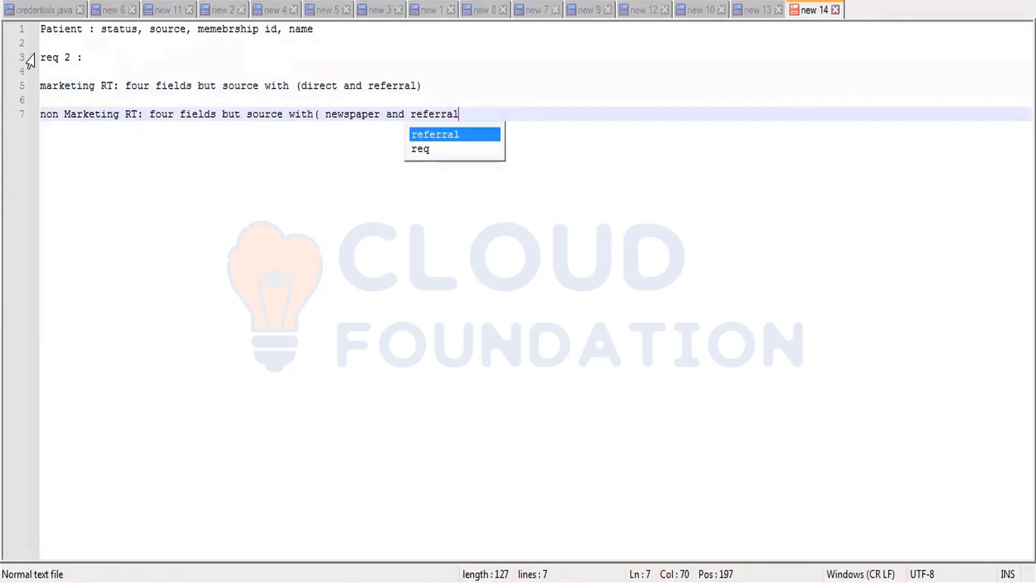
{"action": "key", "text": "Escape"}
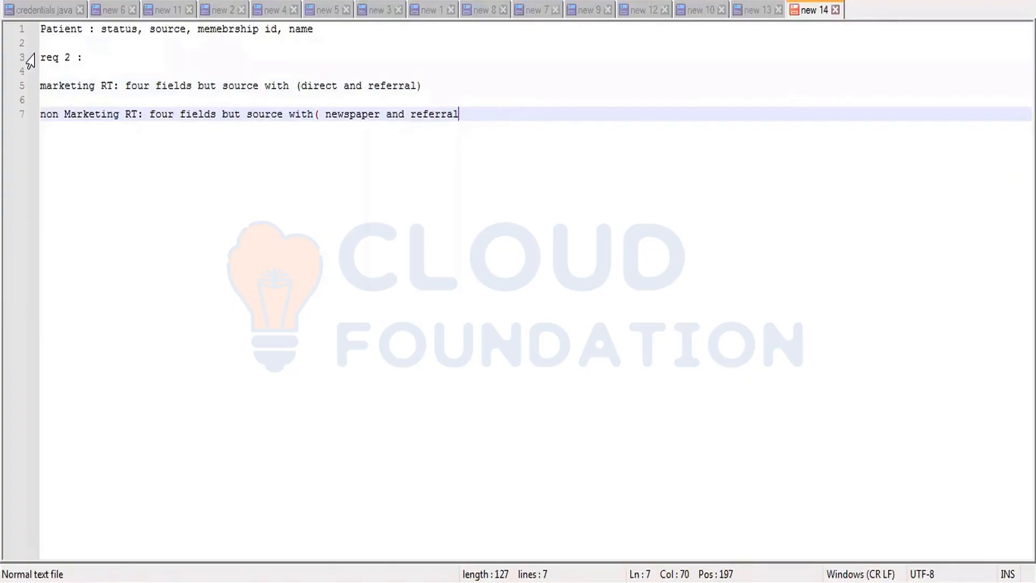
Replace "referral" in the non Marketing RT line with "social media)" and add three line breaks after it
{"action": "key", "text": "BackSpace"}
{"action": "key", "text": "BackSpace"}
{"action": "key", "text": "BackSpace"}
{"action": "key", "text": "BackSpace"}
{"action": "key", "text": "BackSpace"}
{"action": "key", "text": "BackSpace"}
{"action": "key", "text": "BackSpace"}
{"action": "key", "text": "BackSpace"}
{"action": "key", "text": "BackSpace"}
{"action": "type", "text": "social m"}
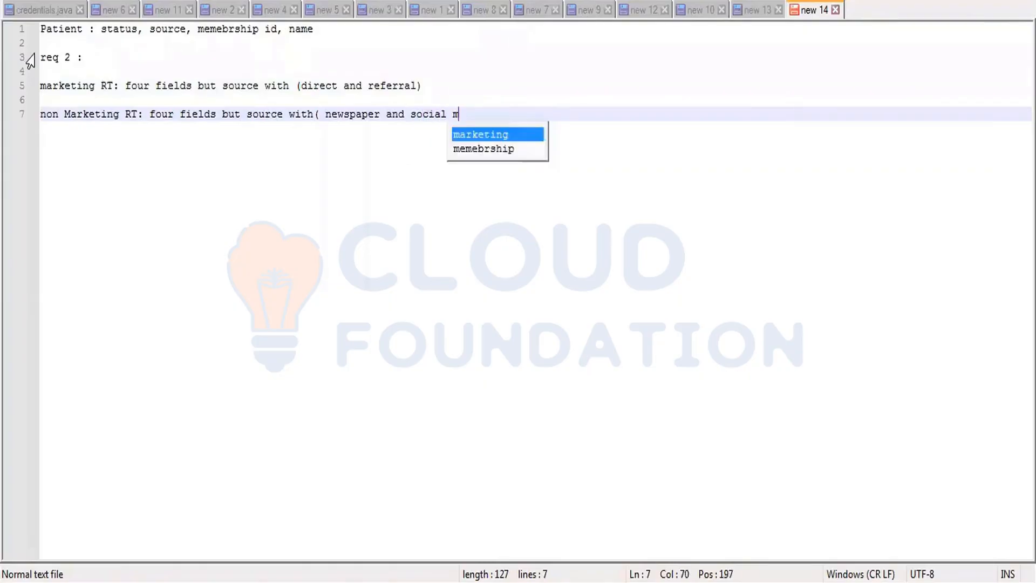
{"action": "type", "text": "edia)"}
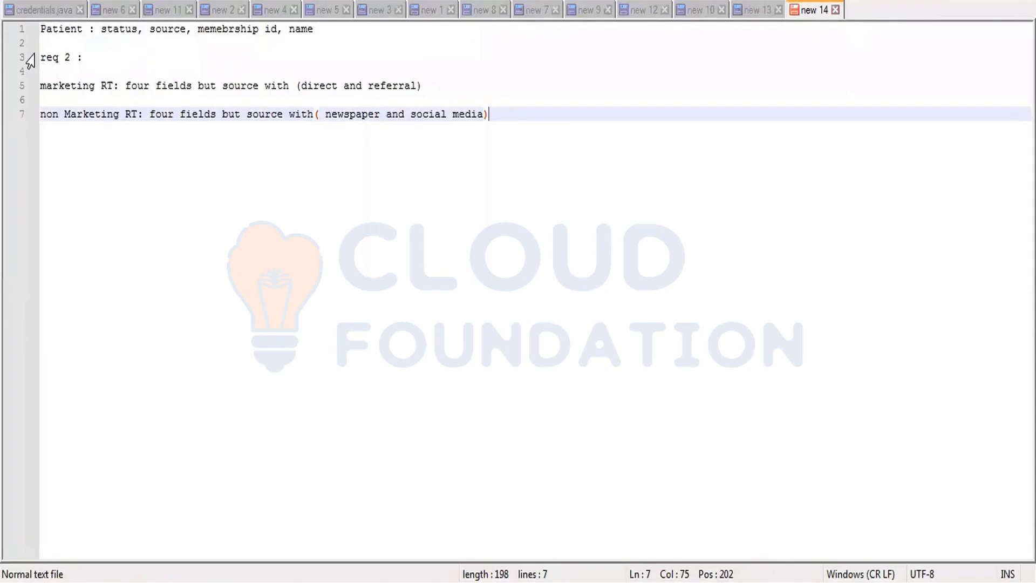
{"action": "key", "text": "Return"}
{"action": "key", "text": "Return"}
{"action": "key", "text": "Return"}
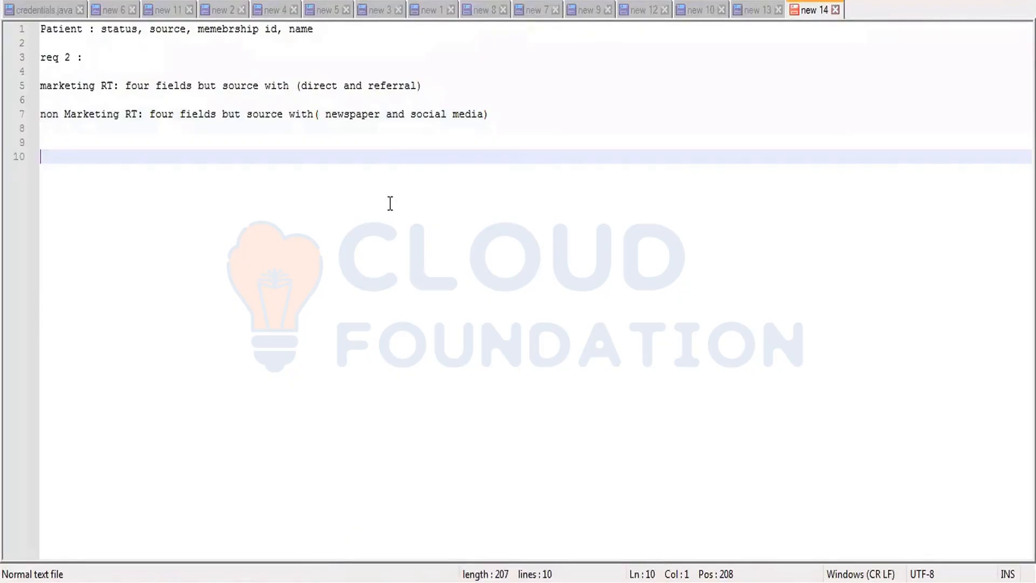
Switch back to Salesforce and open the Patient Detail object's Marketing layout for editing
{"action": "key", "text": "alt+Tab"}
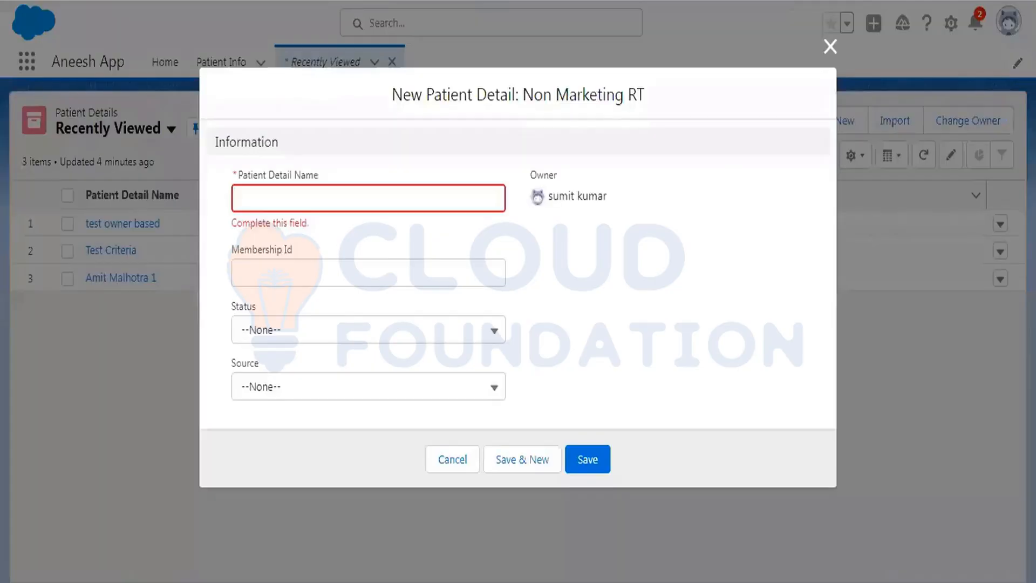
{"action": "left_click", "coordinate": [463, 463]}
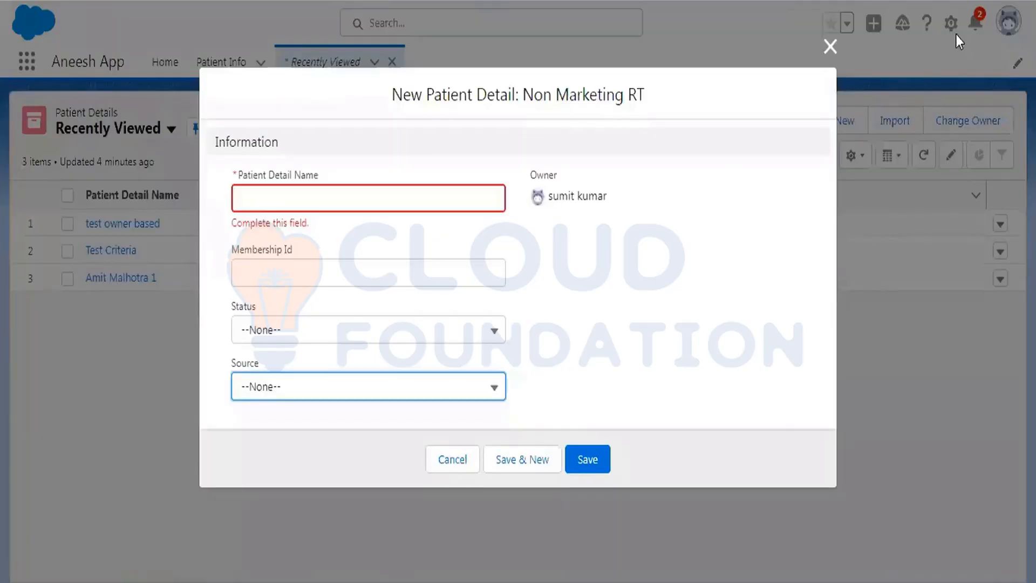
{"action": "left_click", "coordinate": [950, 24]}
{"action": "left_click", "coordinate": [884, 227]}
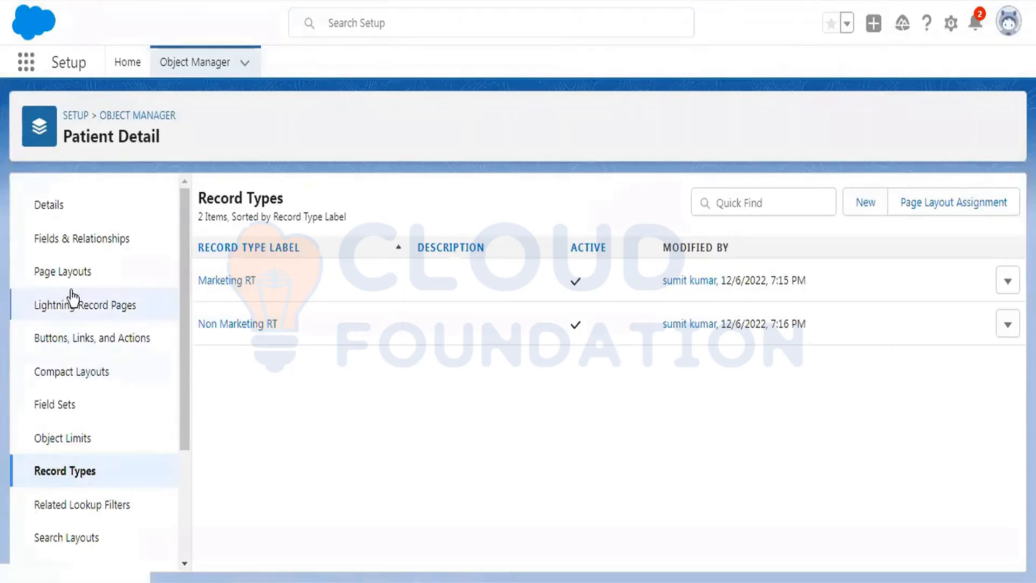
{"action": "left_click", "coordinate": [70, 270]}
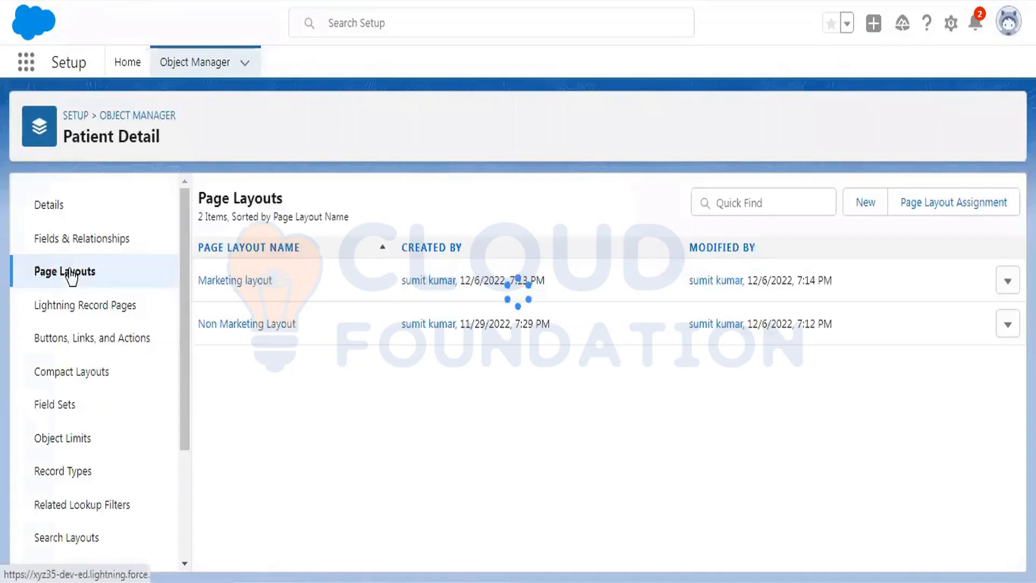
{"action": "left_click", "coordinate": [1007, 281]}
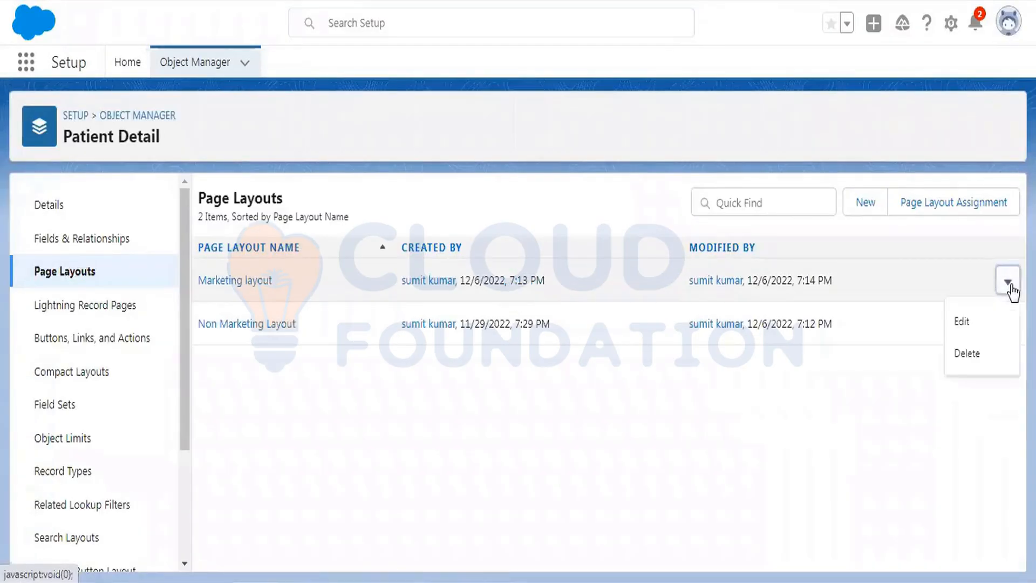
{"action": "left_click", "coordinate": [996, 322]}
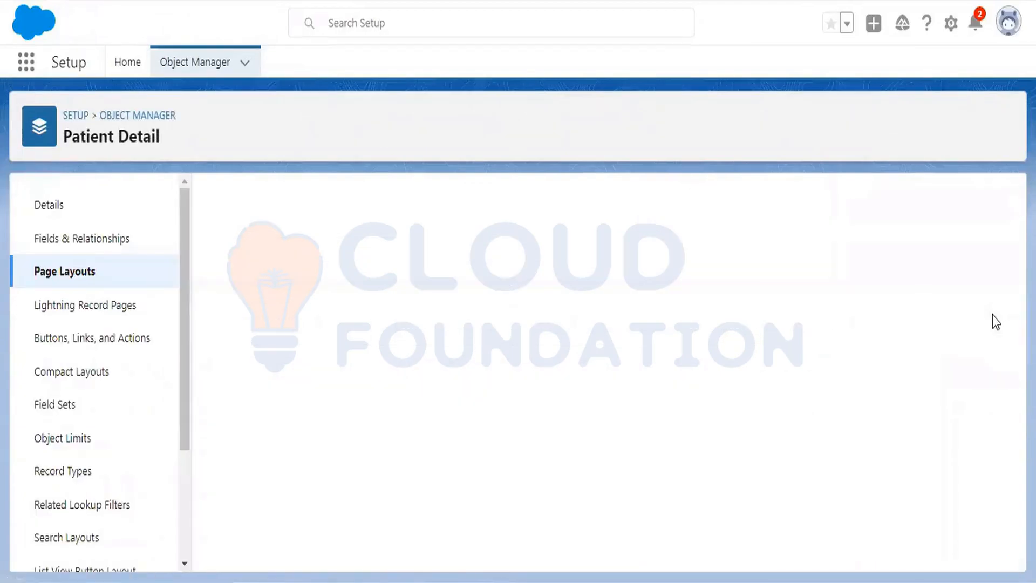
Add the Source field below Status in the Information section of the Marketing layout and save the layout
{"action": "scroll", "coordinate": [581, 405], "scroll_direction": "down", "scroll_amount": 6}
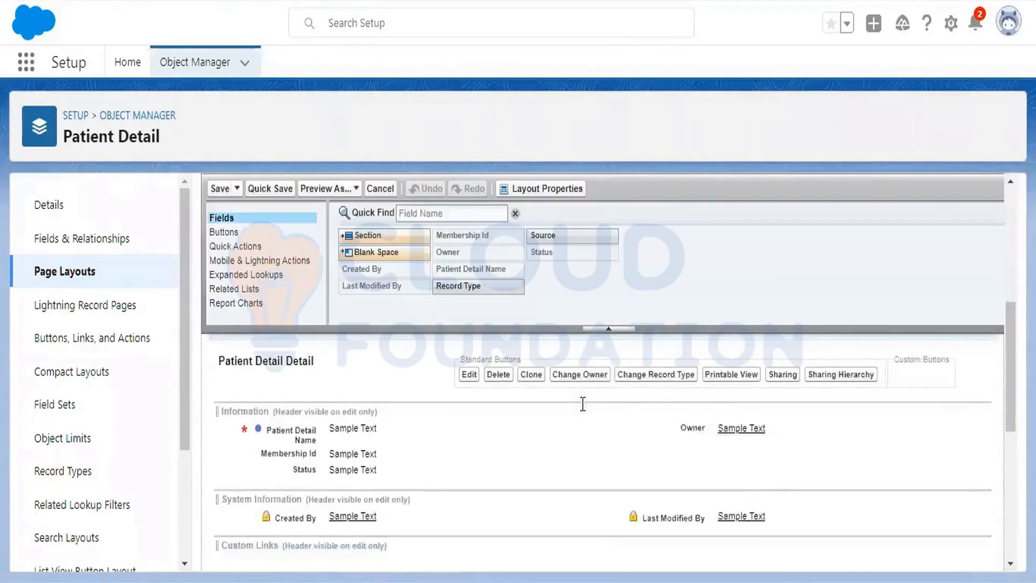
{"action": "left_click_drag", "start_coordinate": [544, 236], "coordinate": [326, 477]}
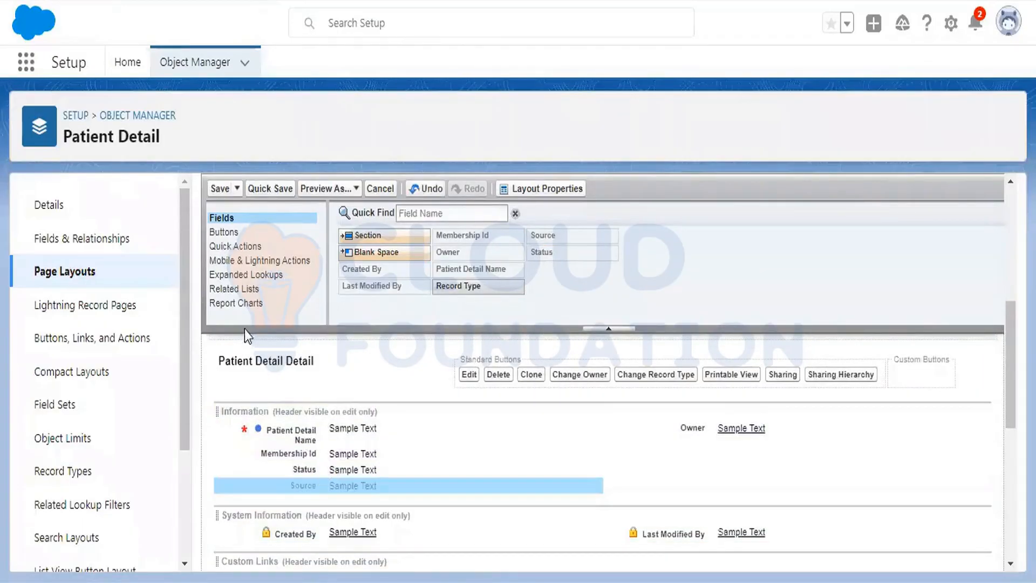
{"action": "left_click", "coordinate": [218, 188]}
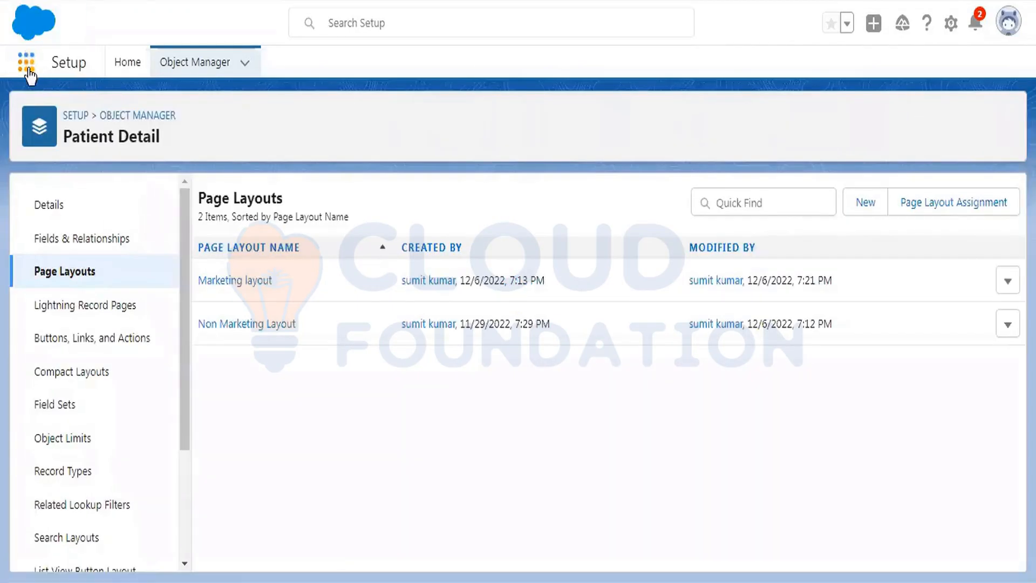
Search the app launcher for "patie" and open the Patient Details list
{"action": "left_click", "coordinate": [28, 70]}
{"action": "type", "text": "pati"}
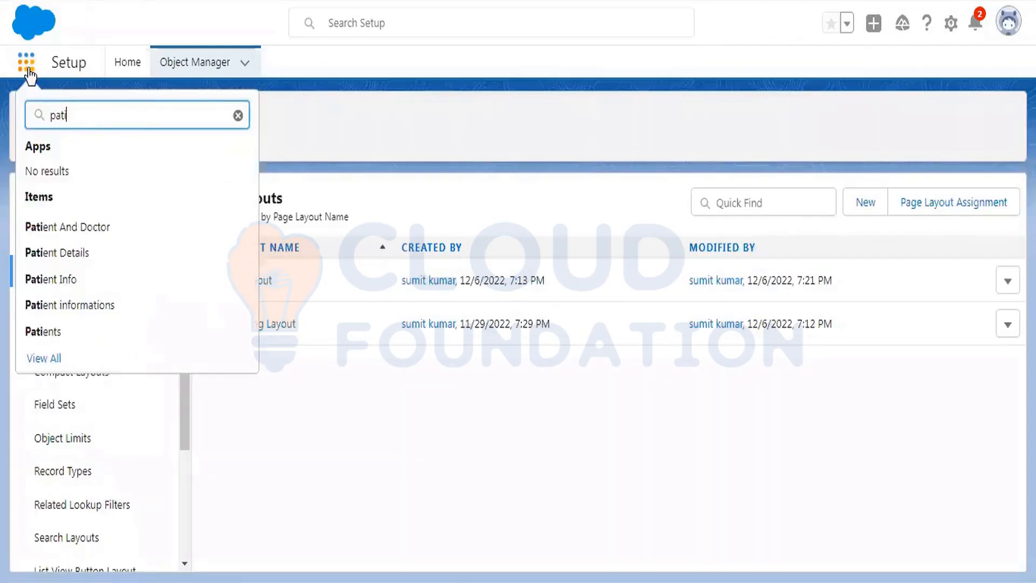
{"action": "type", "text": "e"}
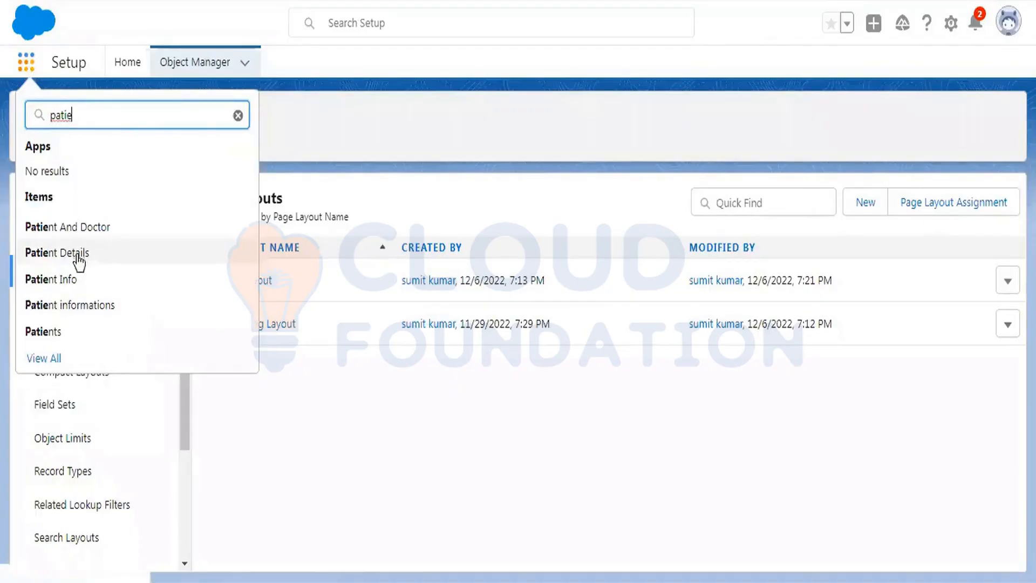
{"action": "left_click", "coordinate": [76, 254]}
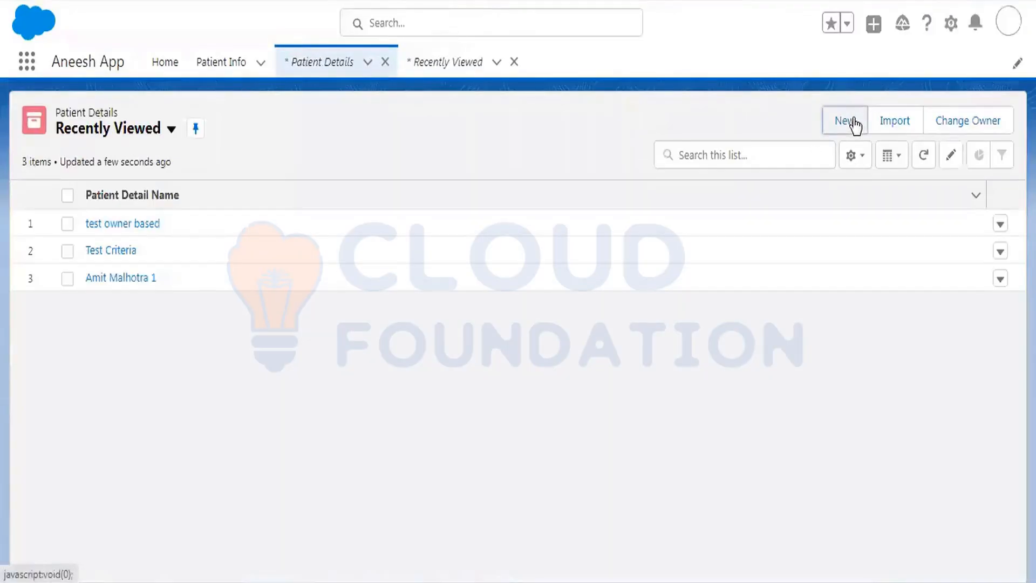
Examine the Source picklist options on a new Patient Detail form for the Marketing RT record type, and cancel the form
{"action": "left_click", "coordinate": [851, 120]}
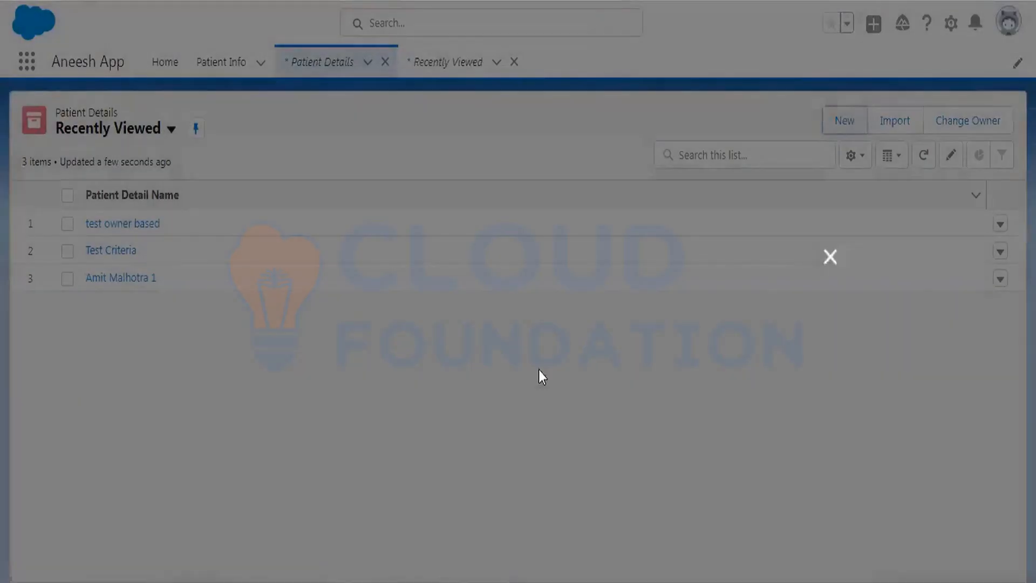
{"action": "left_click", "coordinate": [818, 371]}
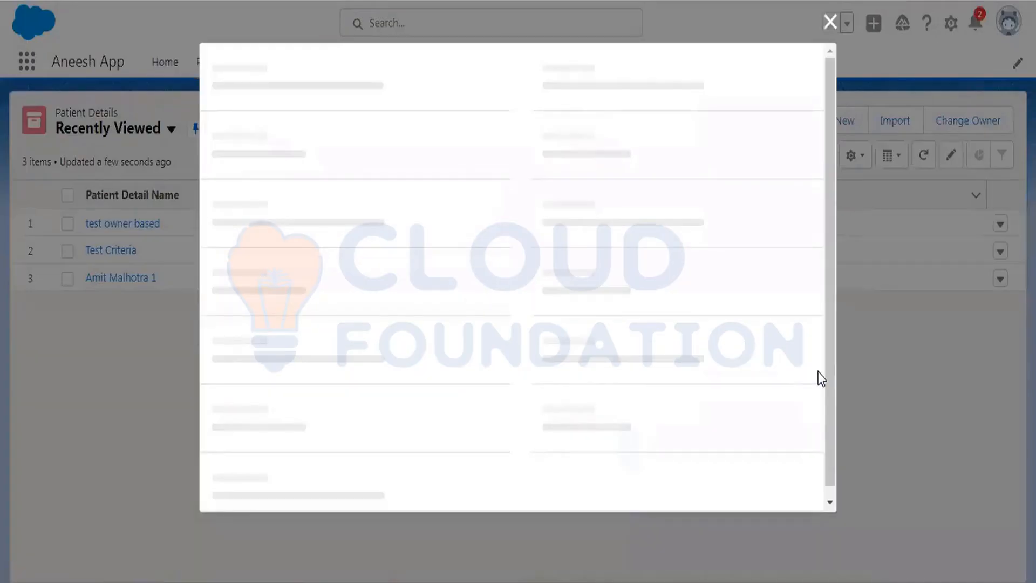
{"action": "left_click", "coordinate": [286, 384]}
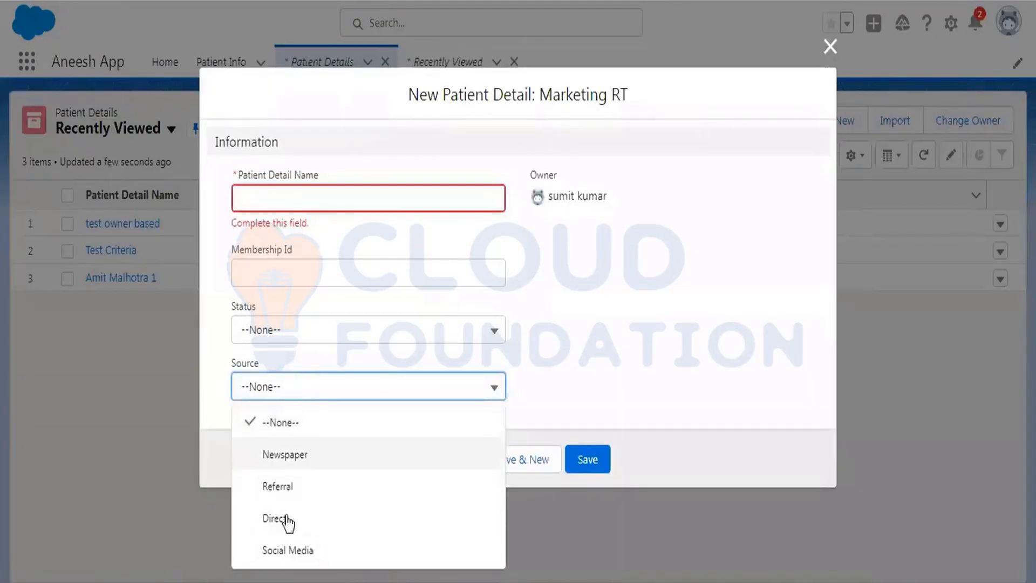
{"action": "left_click", "coordinate": [562, 374]}
{"action": "left_click", "coordinate": [437, 466]}
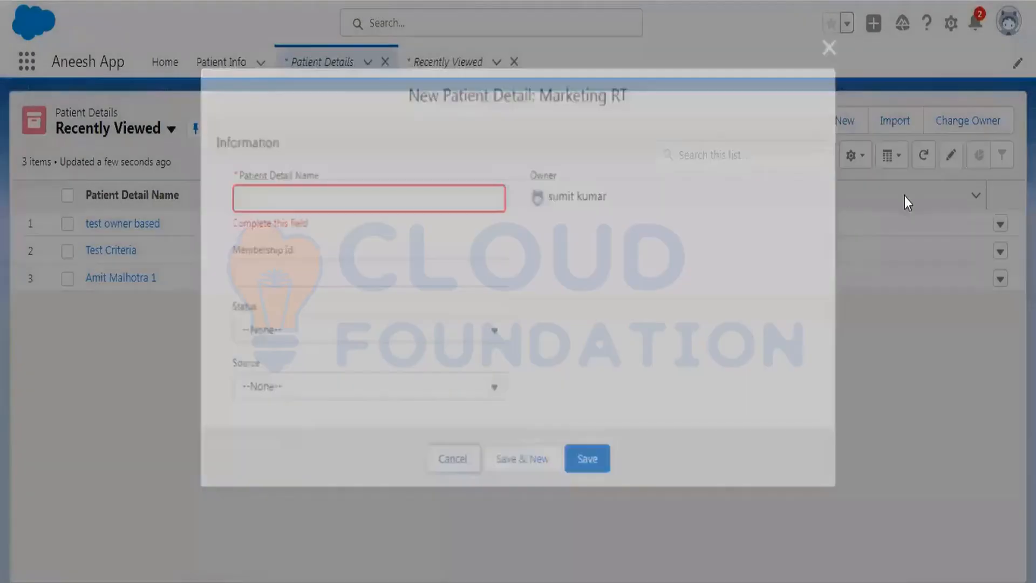
Examine the Source picklist options on a new Patient Detail form for the Non Marketing RT record type, and cancel the form
{"action": "left_click", "coordinate": [858, 125]}
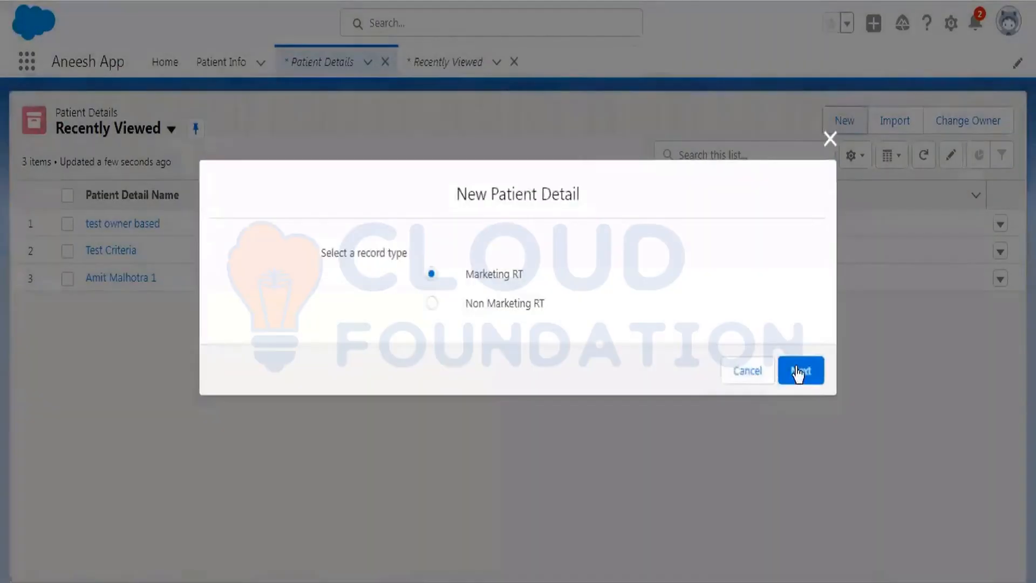
{"action": "left_click", "coordinate": [432, 303]}
{"action": "key", "text": "Return"}
{"action": "left_click", "coordinate": [298, 383]}
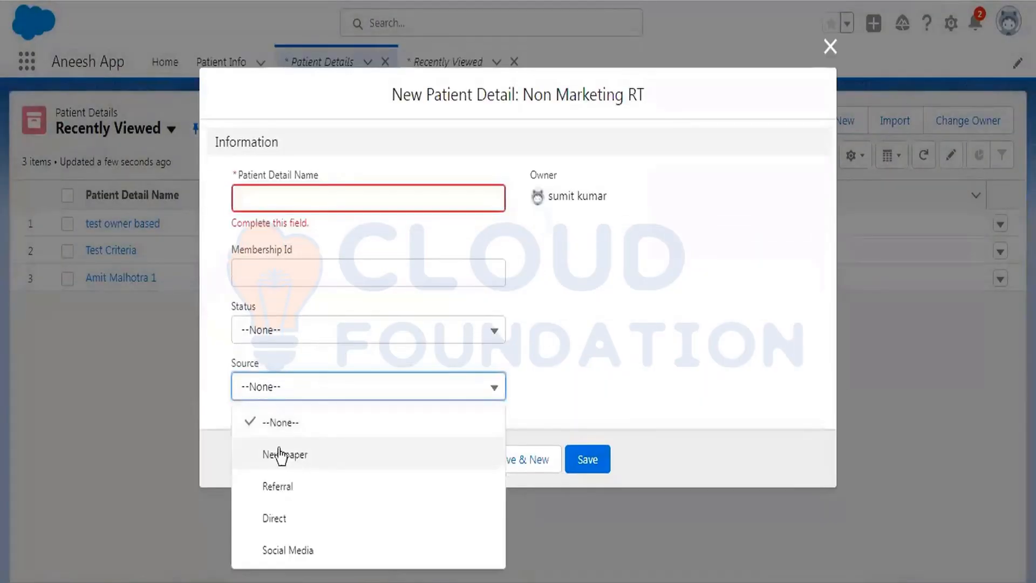
{"action": "left_click", "coordinate": [636, 323]}
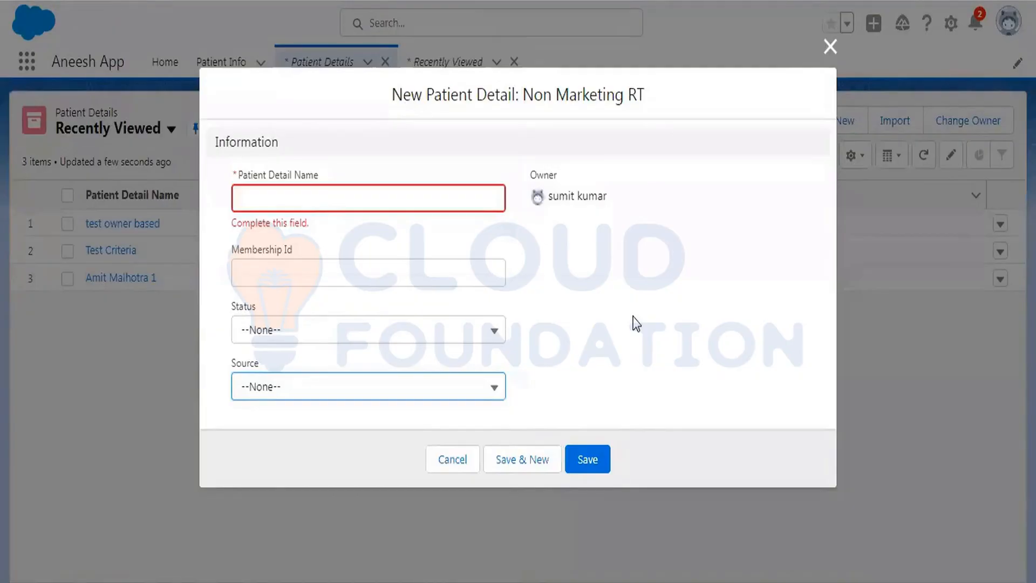
{"action": "left_click", "coordinate": [637, 324]}
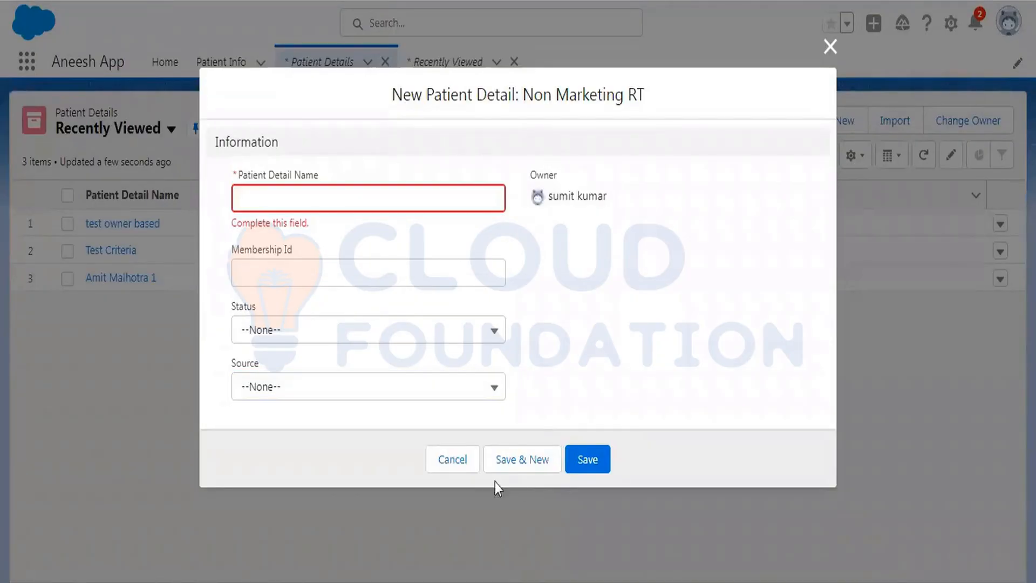
{"action": "left_click", "coordinate": [452, 460]}
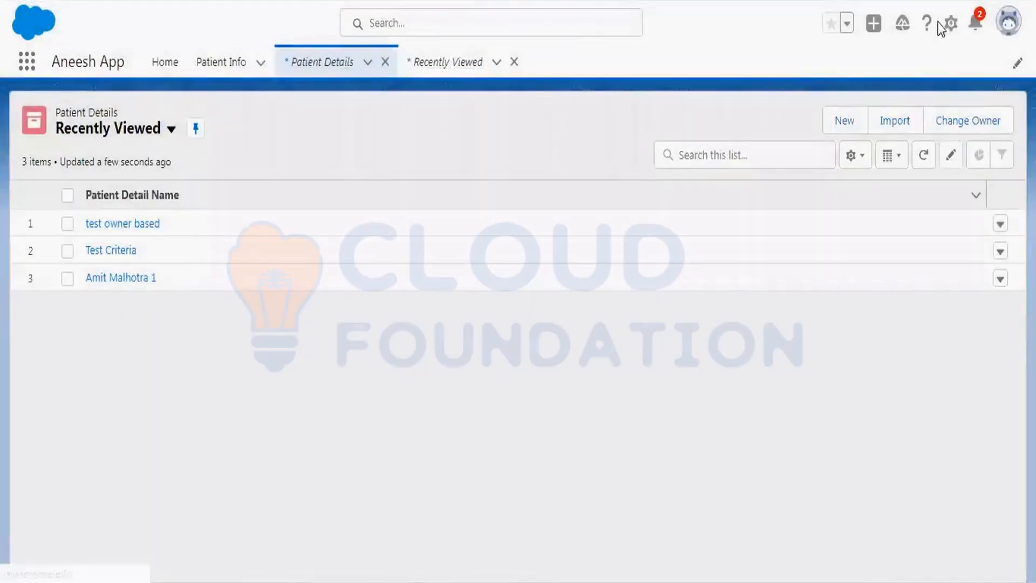
Open the Marketing RT record type from the Patient Detail object's record types in Setup
{"action": "left_click", "coordinate": [950, 24]}
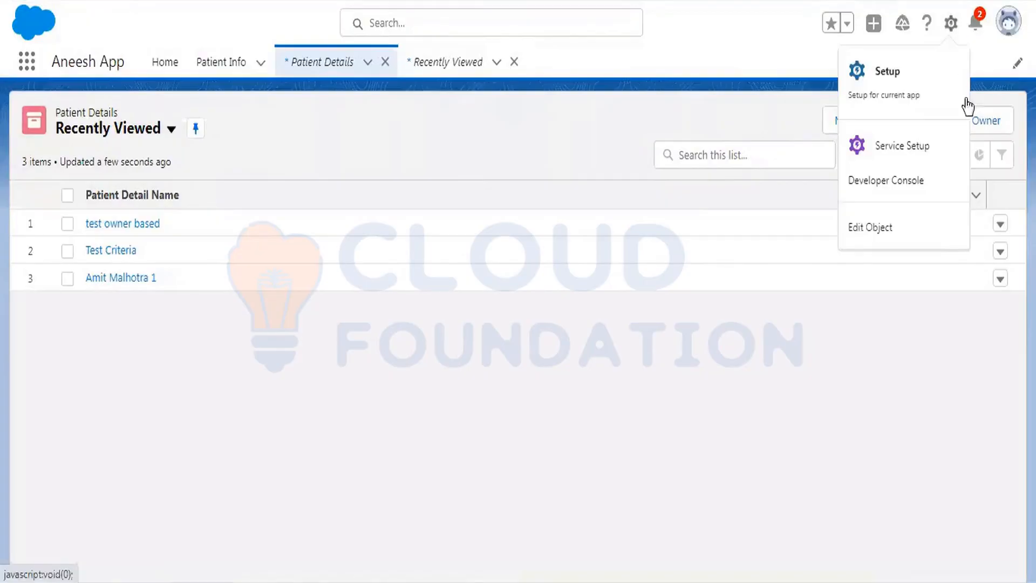
{"action": "left_click", "coordinate": [906, 238]}
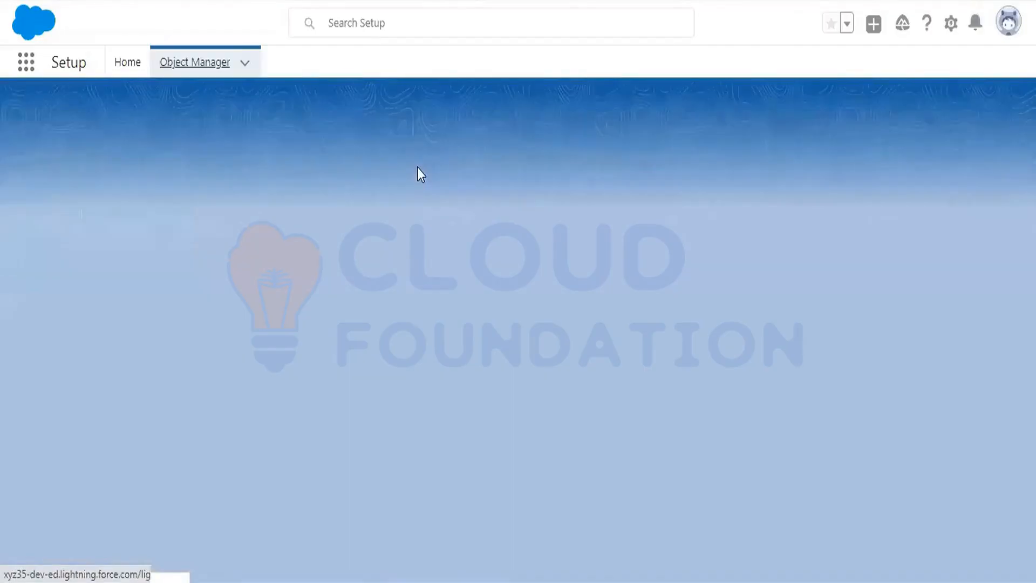
{"action": "scroll", "coordinate": [128, 402], "scroll_direction": "down", "scroll_amount": 1}
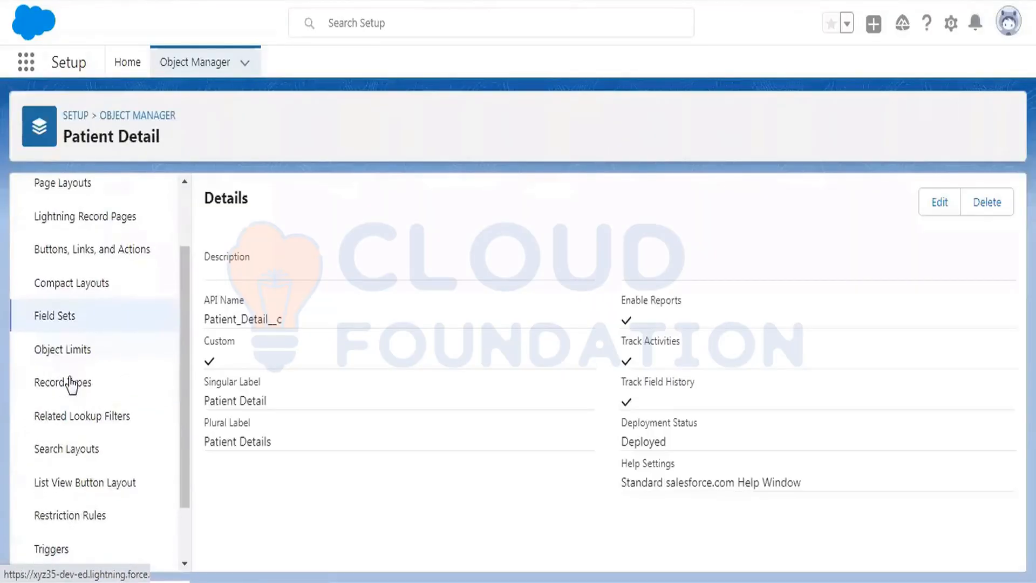
{"action": "left_click", "coordinate": [69, 379]}
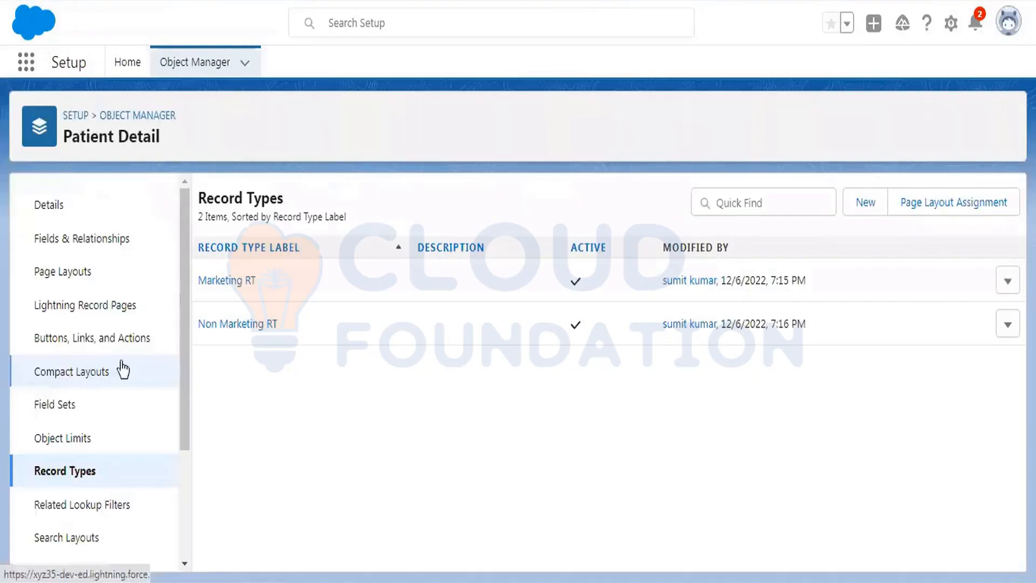
{"action": "scroll", "coordinate": [154, 394], "scroll_direction": "down", "scroll_amount": 2}
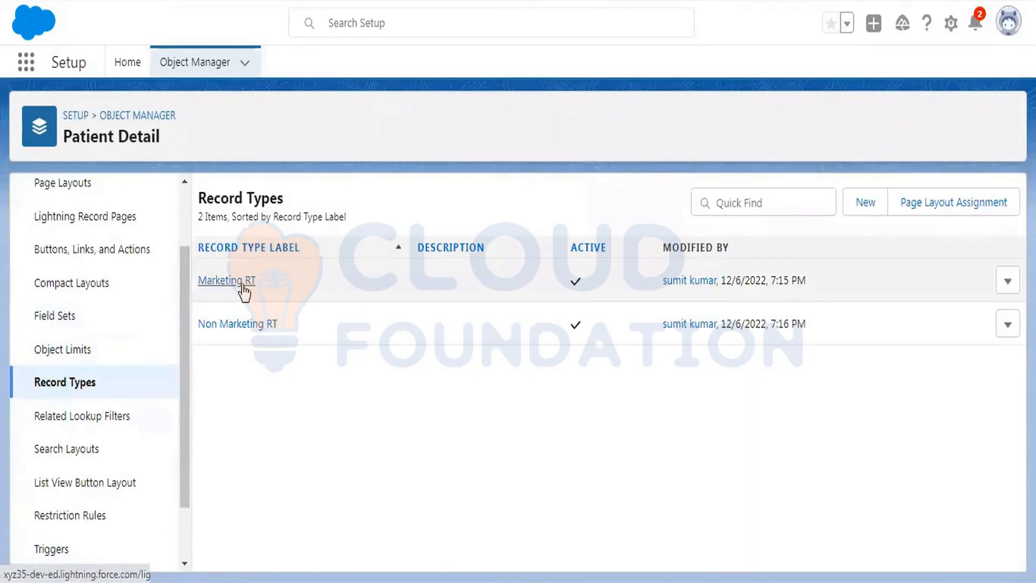
{"action": "left_click", "coordinate": [243, 281]}
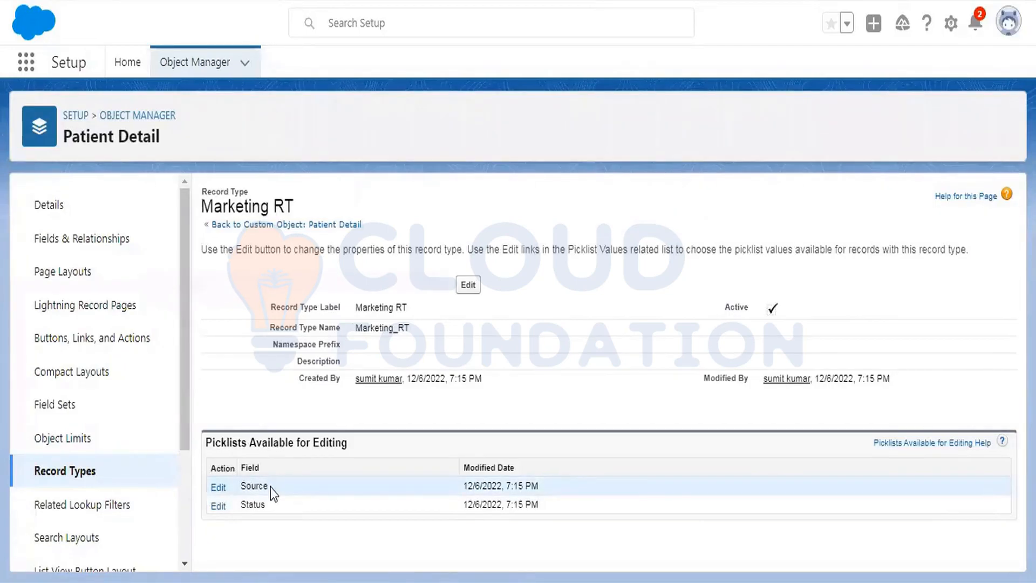
Remove Newspaper and Social Media from the Marketing RT record type's selected Source picklist values and save
{"action": "left_click", "coordinate": [218, 489]}
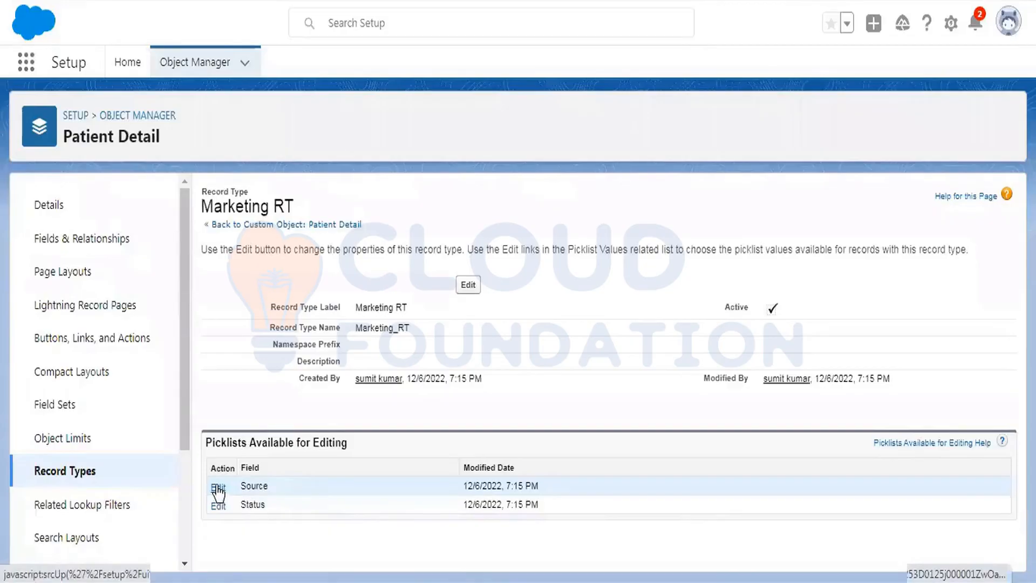
{"action": "key", "text": "alt+Tab"}
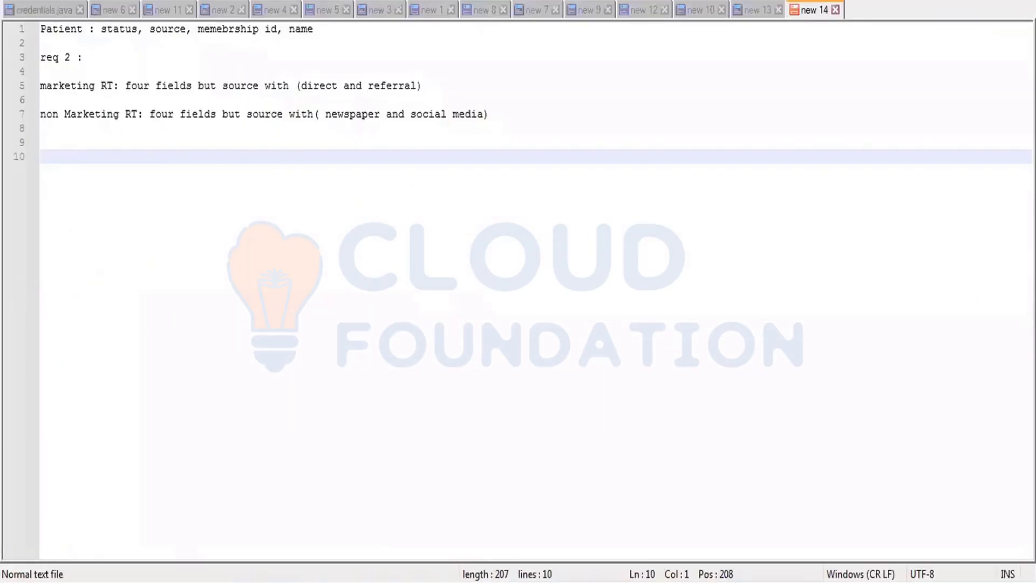
{"action": "key", "text": "alt+Tab"}
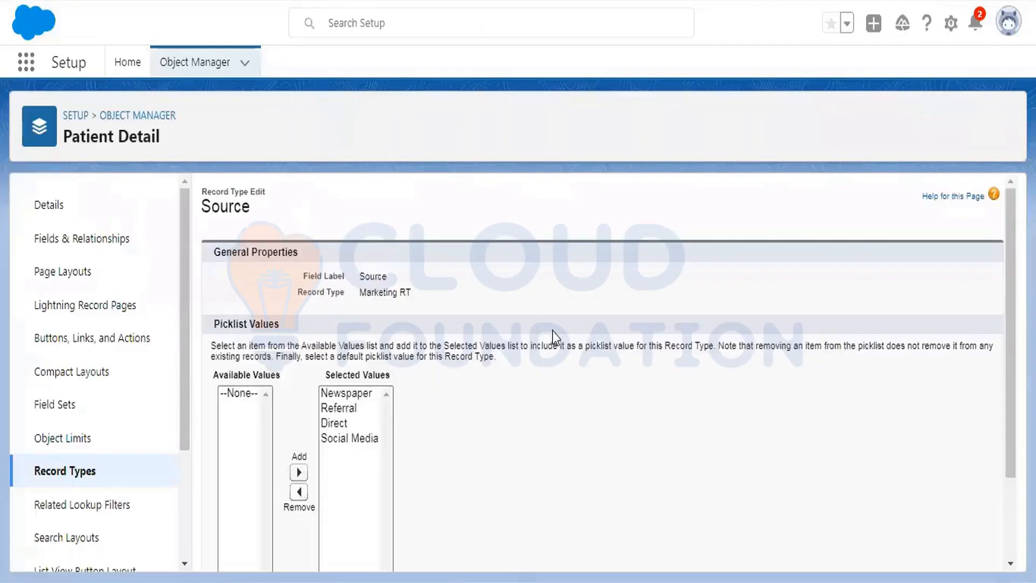
{"action": "scroll", "coordinate": [553, 332], "scroll_direction": "down", "scroll_amount": 2}
{"action": "left_click", "coordinate": [352, 306]}
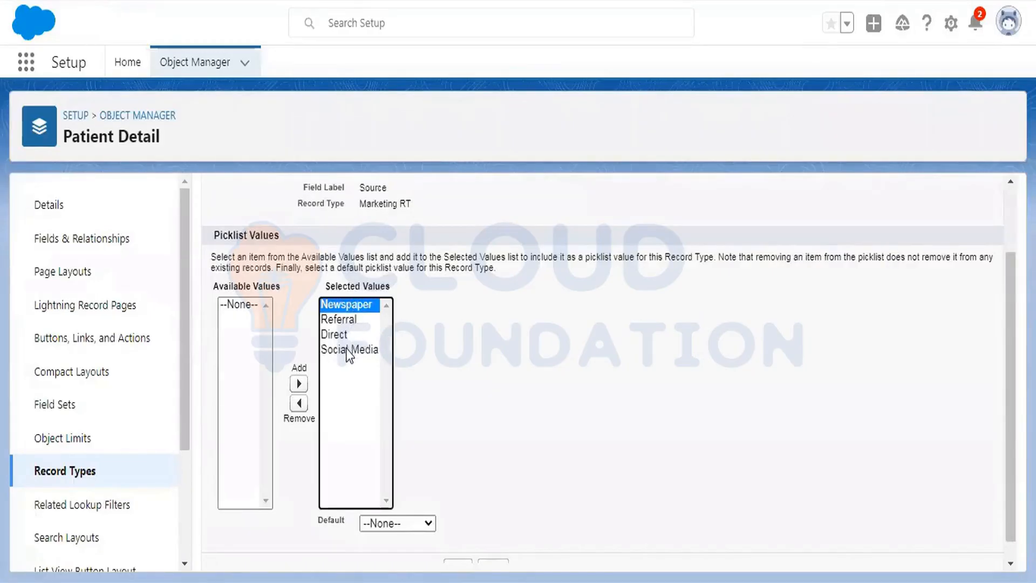
{"action": "left_click", "coordinate": [350, 351], "text": "ctrl"}
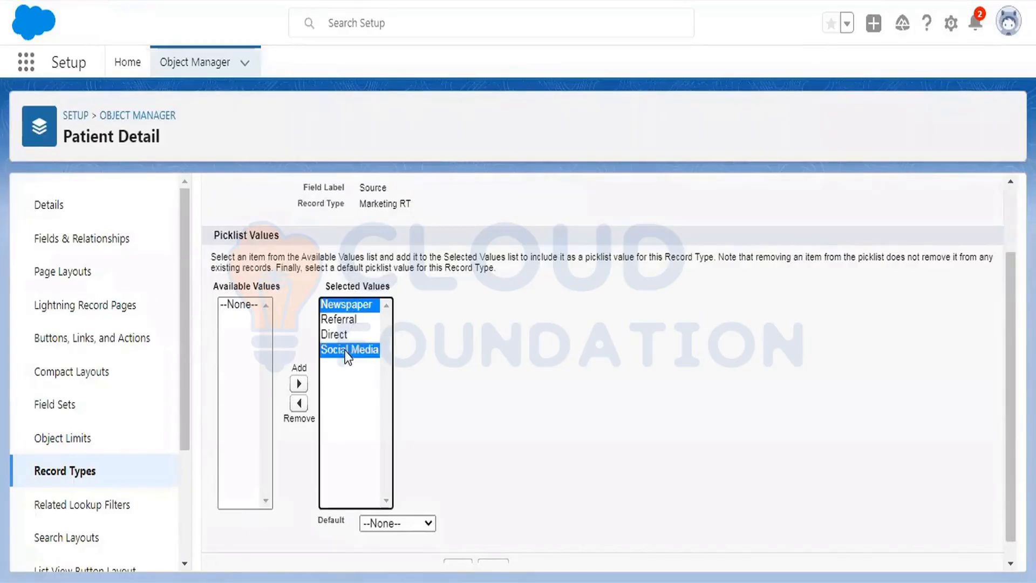
{"action": "left_click", "coordinate": [297, 405]}
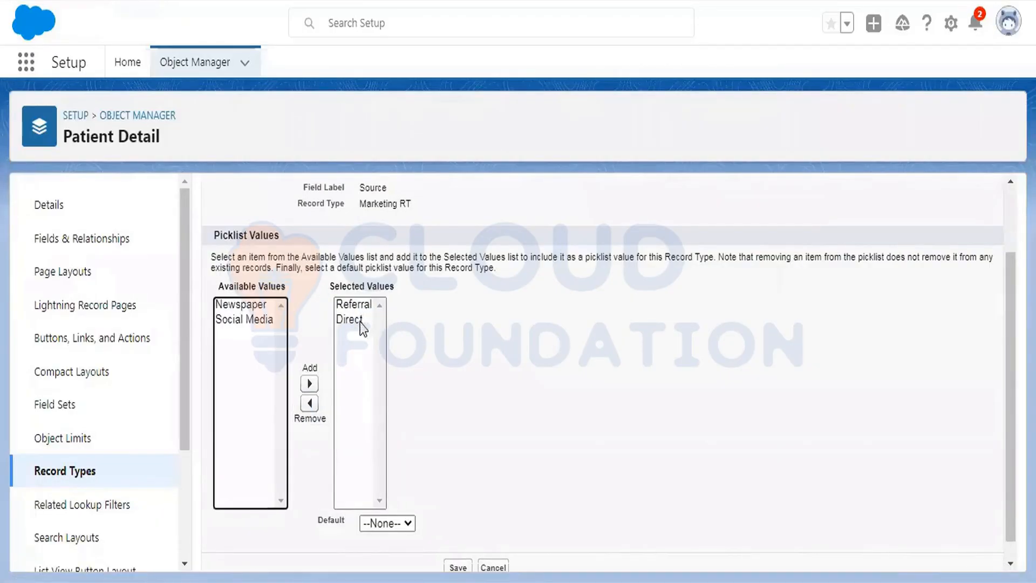
{"action": "scroll", "coordinate": [634, 322], "scroll_direction": "down", "scroll_amount": 2}
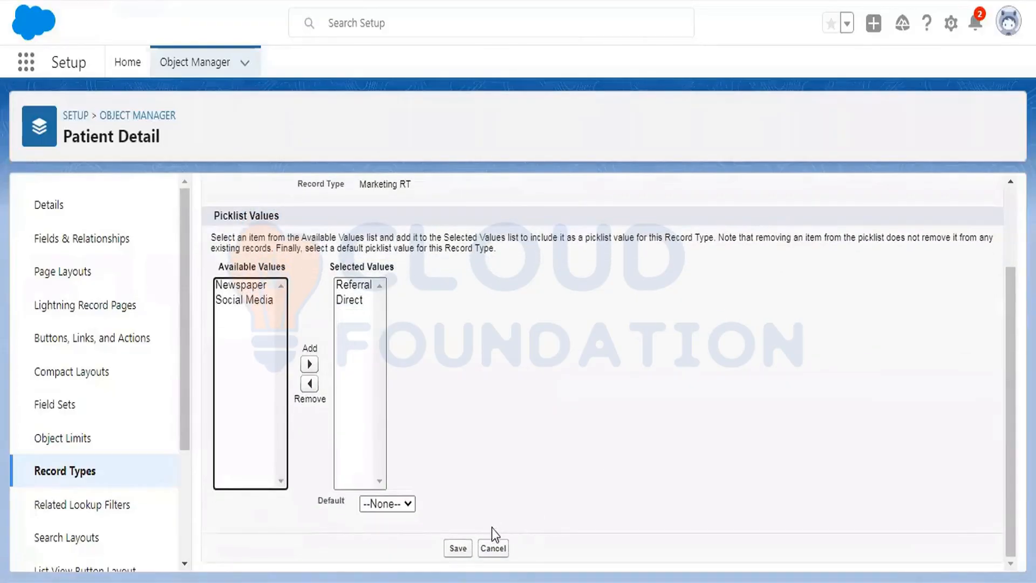
{"action": "left_click", "coordinate": [459, 548]}
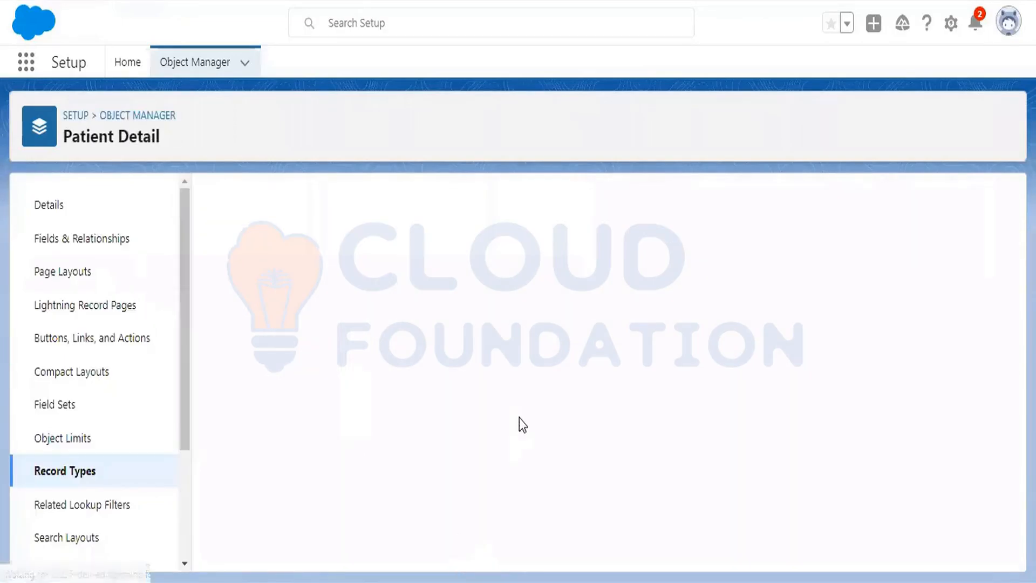
Remove Referral and Direct from the Non Marketing RT record type's selected Source picklist values and save
{"action": "left_click", "coordinate": [99, 468]}
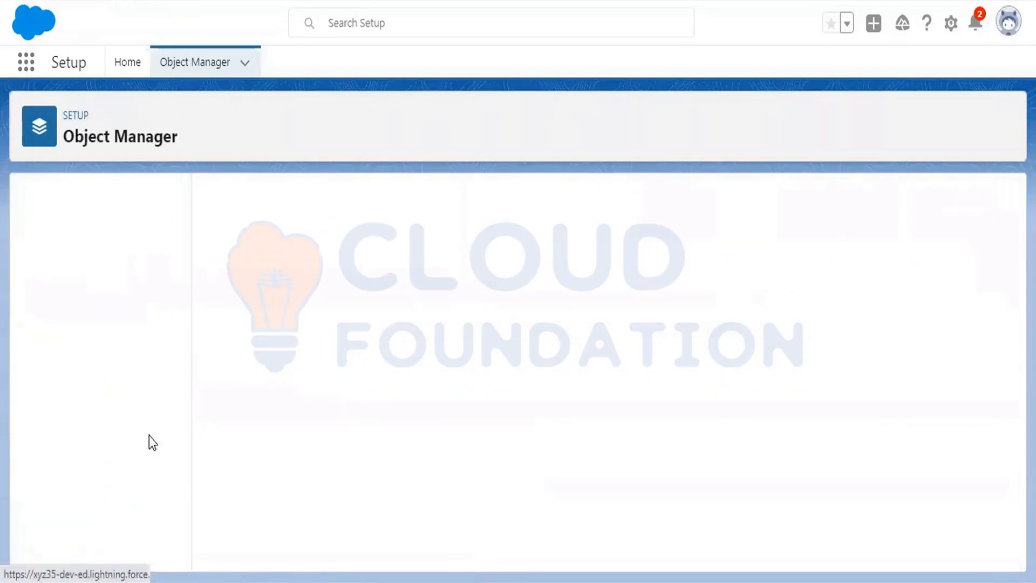
{"action": "left_click", "coordinate": [238, 324]}
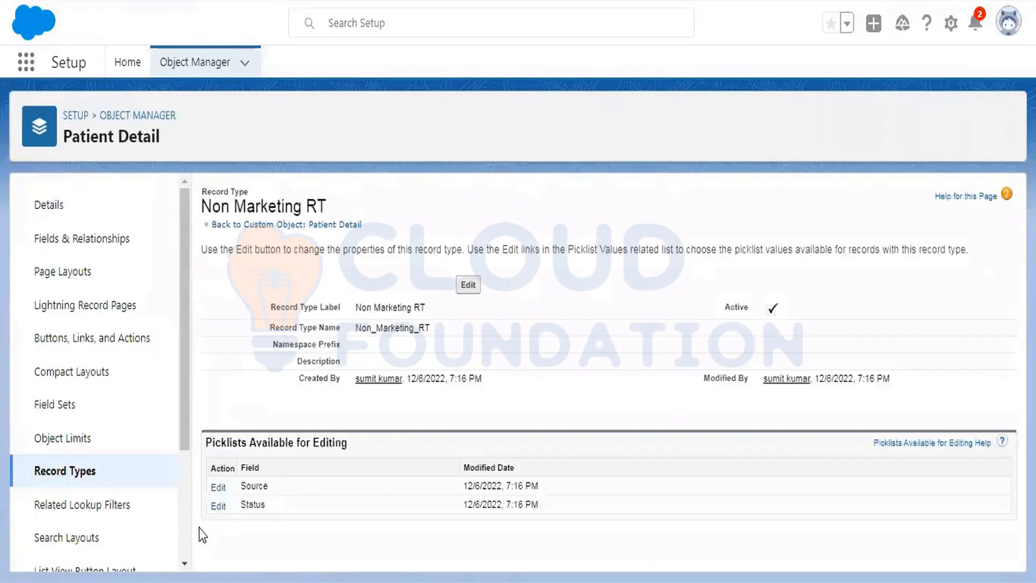
{"action": "left_click", "coordinate": [224, 487]}
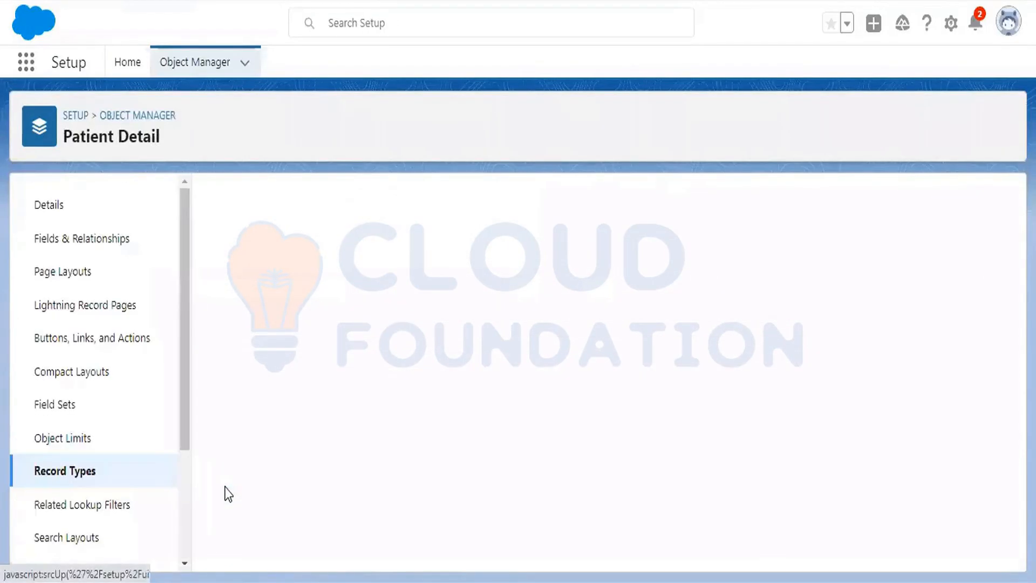
{"action": "key", "text": "alt+Tab"}
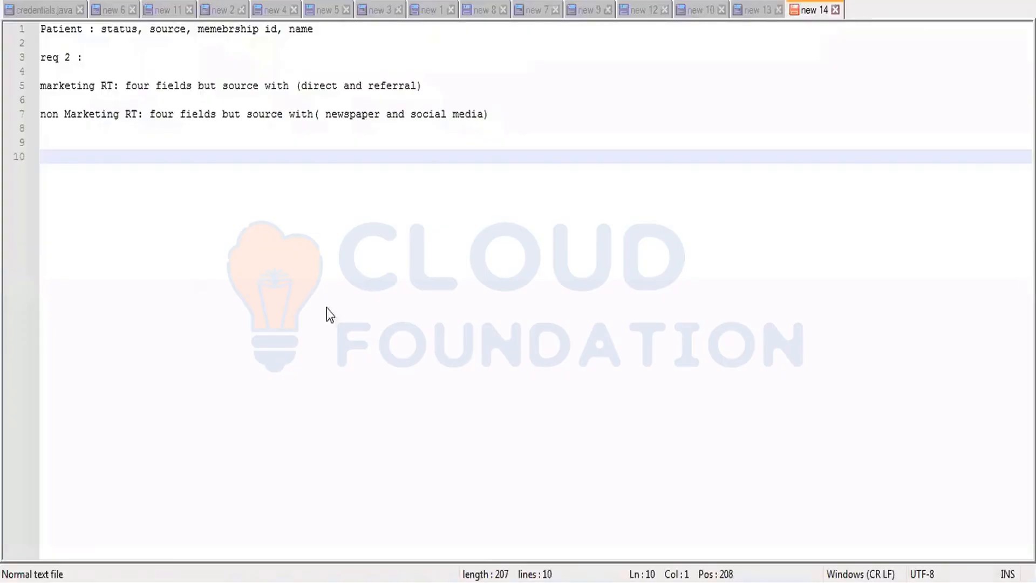
{"action": "key", "text": "alt+Tab"}
{"action": "scroll", "coordinate": [357, 412], "scroll_direction": "down", "scroll_amount": 1}
{"action": "left_click", "coordinate": [340, 382]}
{"action": "left_click", "coordinate": [343, 398], "text": "ctrl"}
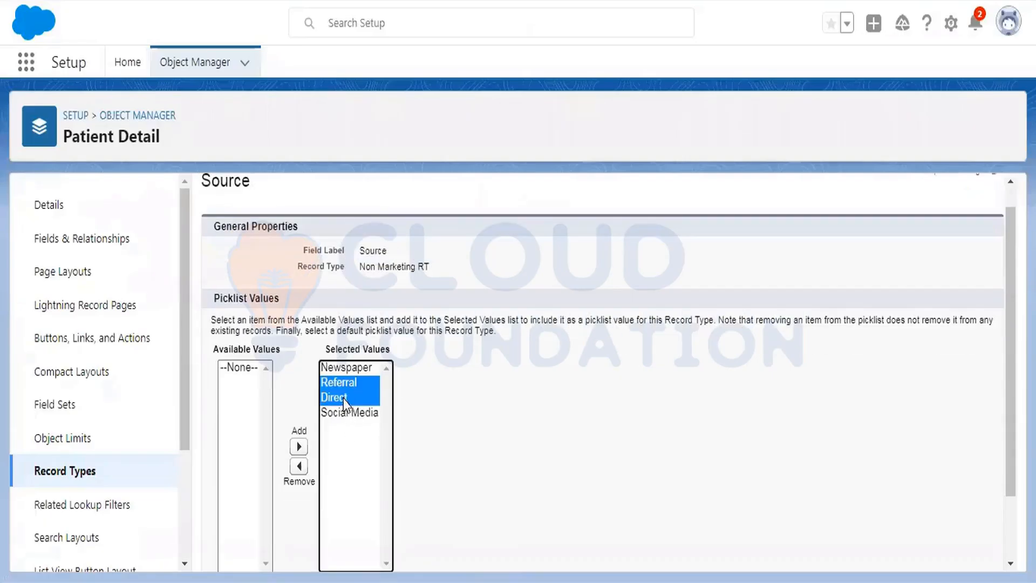
{"action": "left_click", "coordinate": [305, 466]}
{"action": "scroll", "coordinate": [499, 324], "scroll_direction": "down", "scroll_amount": 3}
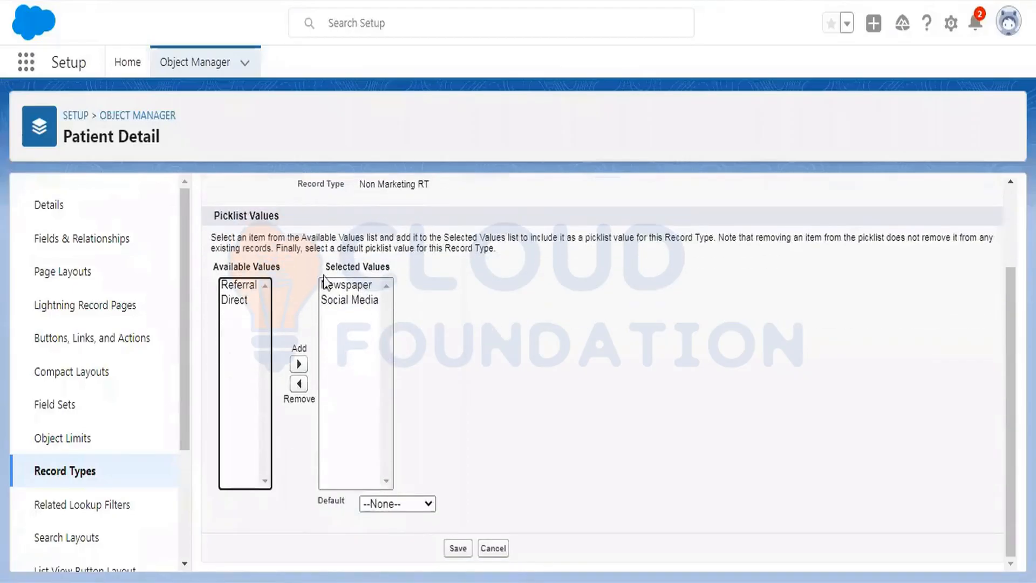
{"action": "left_click", "coordinate": [458, 548]}
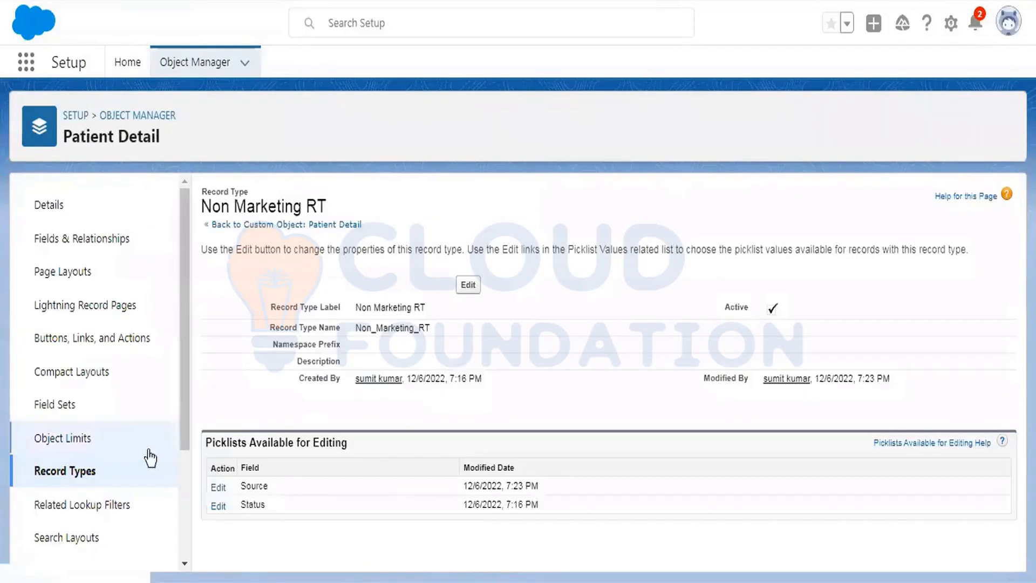
Return to the Patient Details list in Aneesh App, reload it, and close the extra Patient Details tab
{"action": "left_click", "coordinate": [150, 473]}
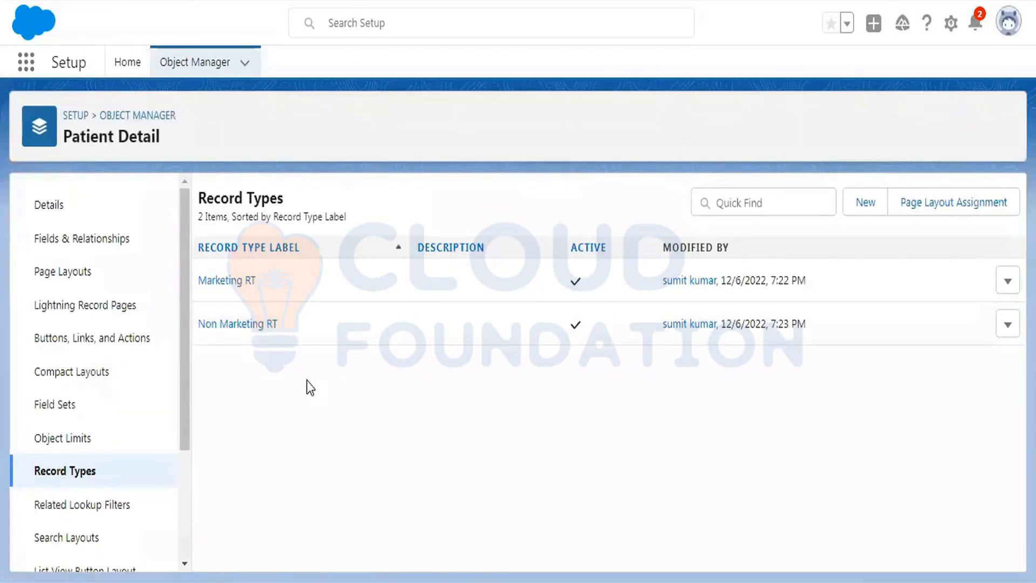
{"action": "left_click", "coordinate": [76, 0]}
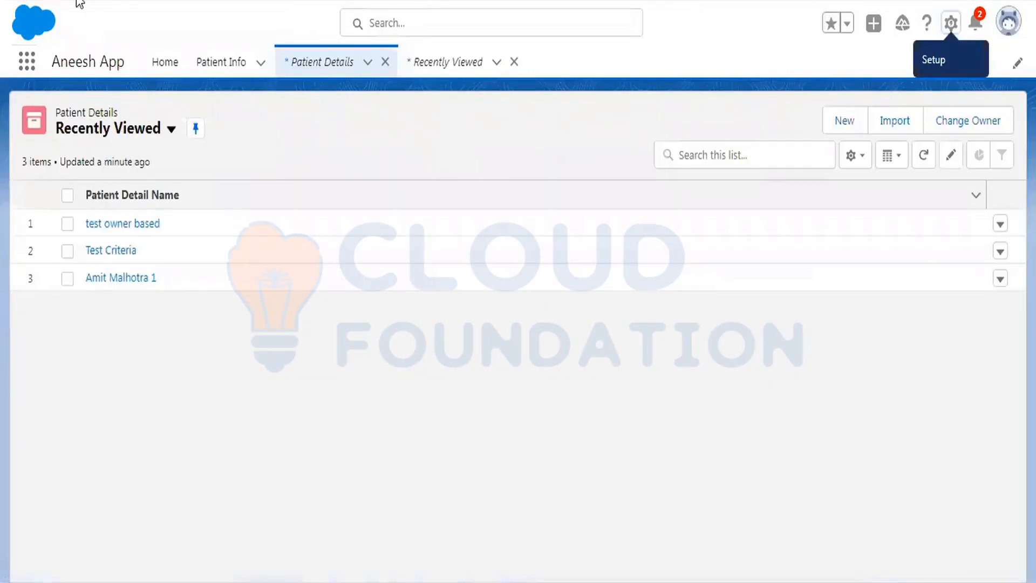
{"action": "left_click", "coordinate": [67, 0]}
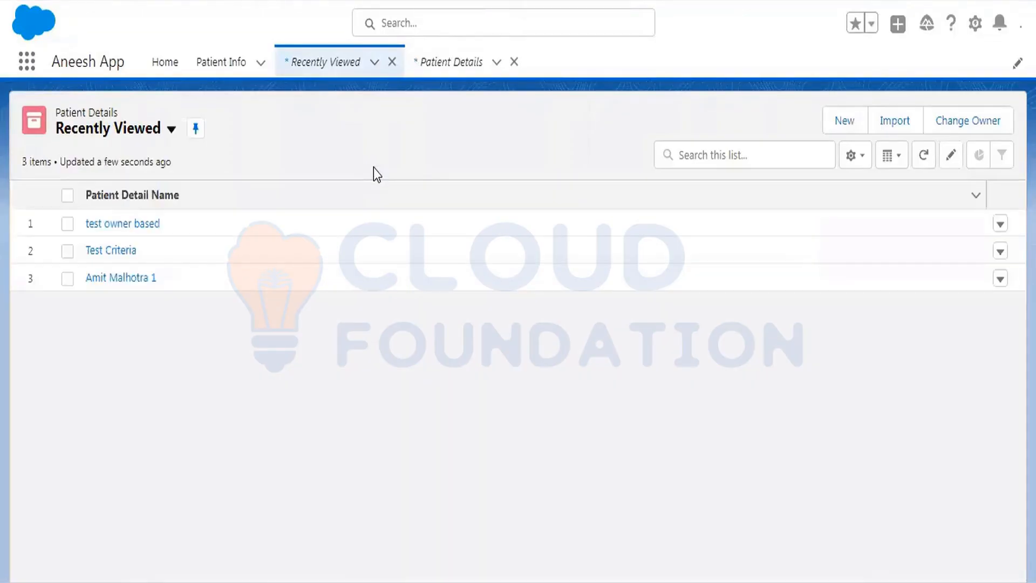
{"action": "left_click", "coordinate": [514, 61]}
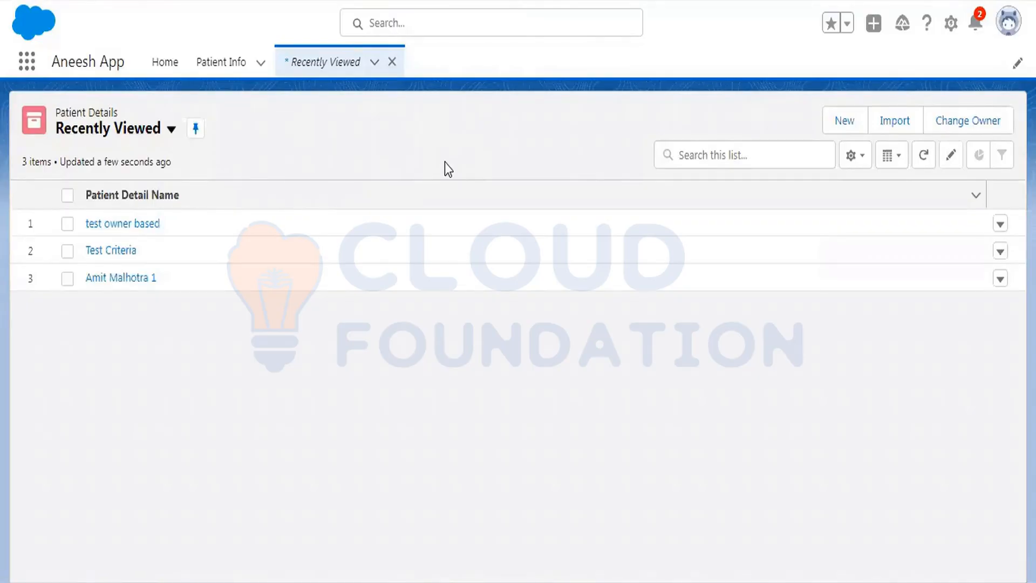
Check the Source picklist options on a new Patient Detail form for Marketing RT, and cancel the form
{"action": "left_click", "coordinate": [840, 129]}
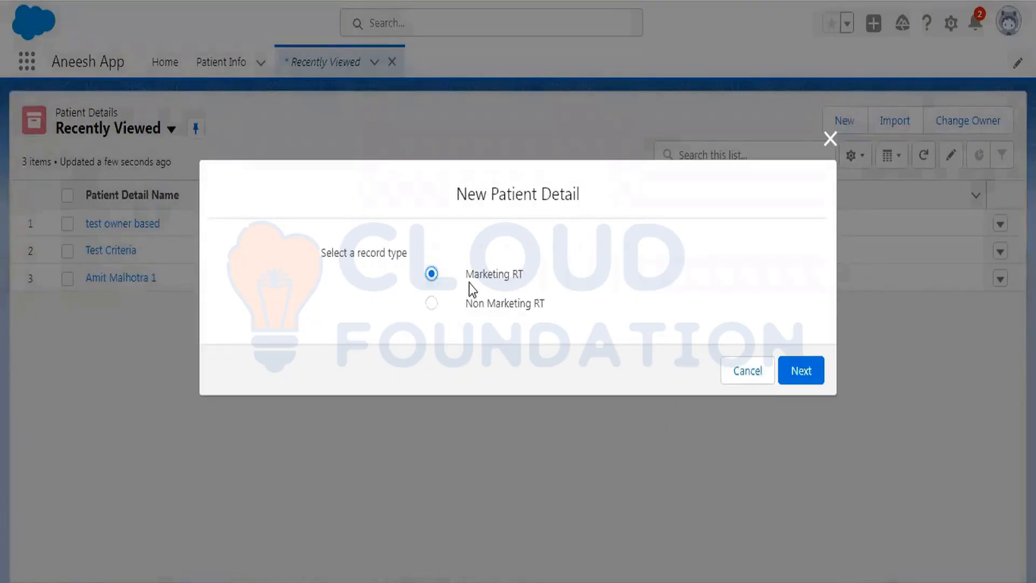
{"action": "left_click", "coordinate": [800, 372]}
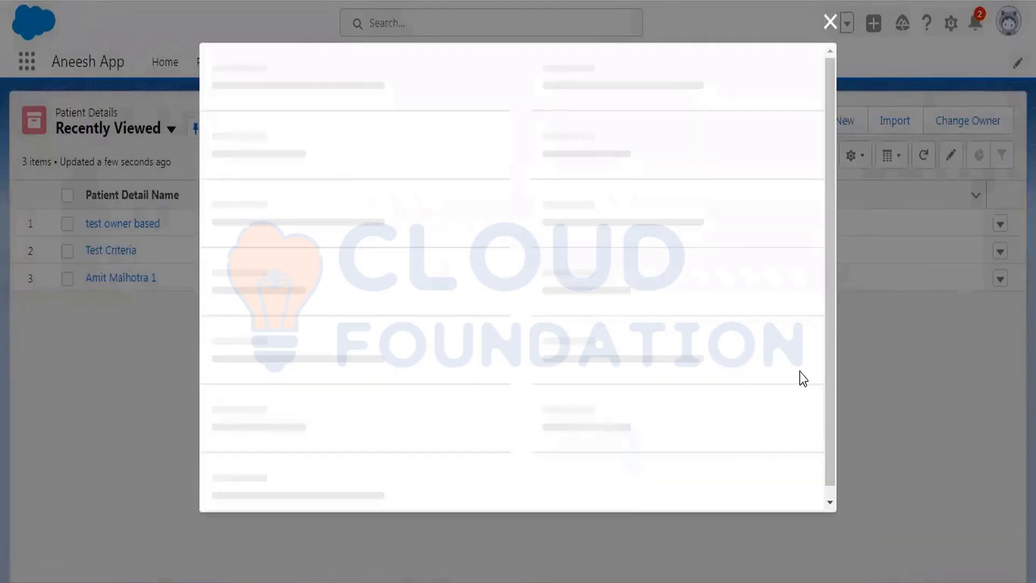
{"action": "left_click", "coordinate": [304, 383]}
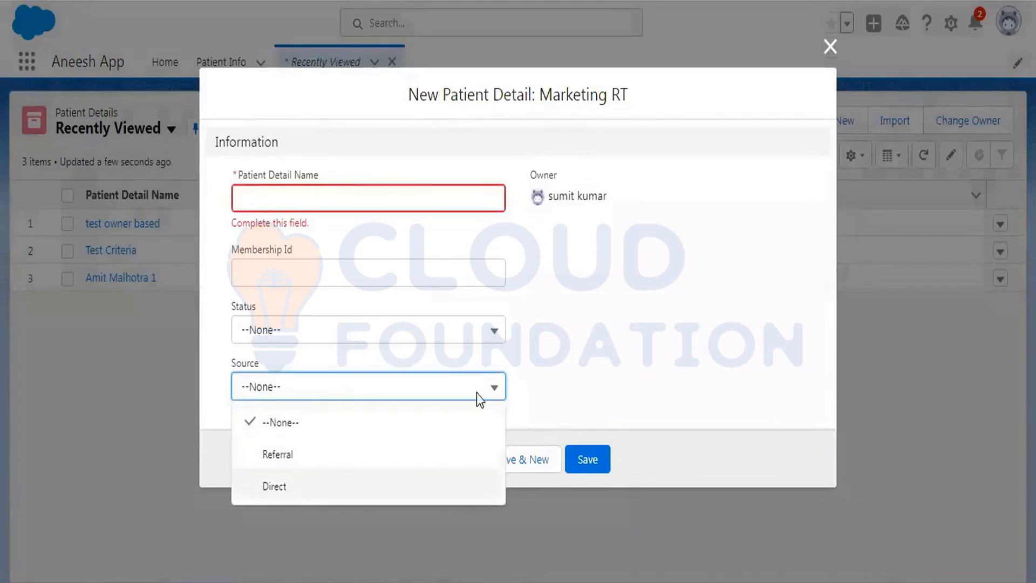
{"action": "left_click", "coordinate": [555, 386]}
{"action": "left_click", "coordinate": [442, 462]}
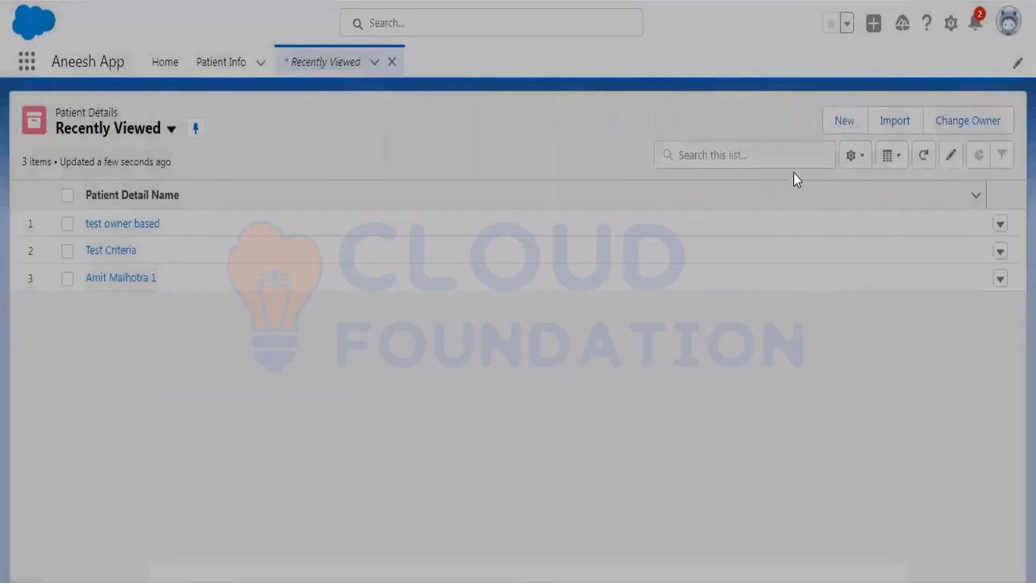
Check the Source options on a new Non Marketing RT Patient Detail form, cancel it, and switch to the course outline in Excel
{"action": "left_click", "coordinate": [836, 127]}
{"action": "left_click", "coordinate": [480, 305]}
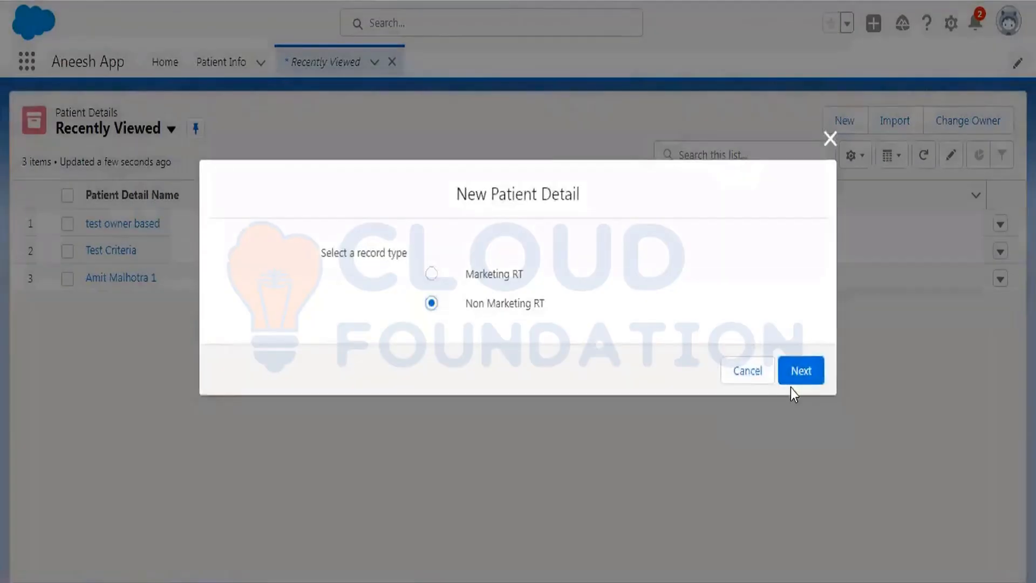
{"action": "left_click", "coordinate": [805, 376]}
{"action": "left_click", "coordinate": [300, 384]}
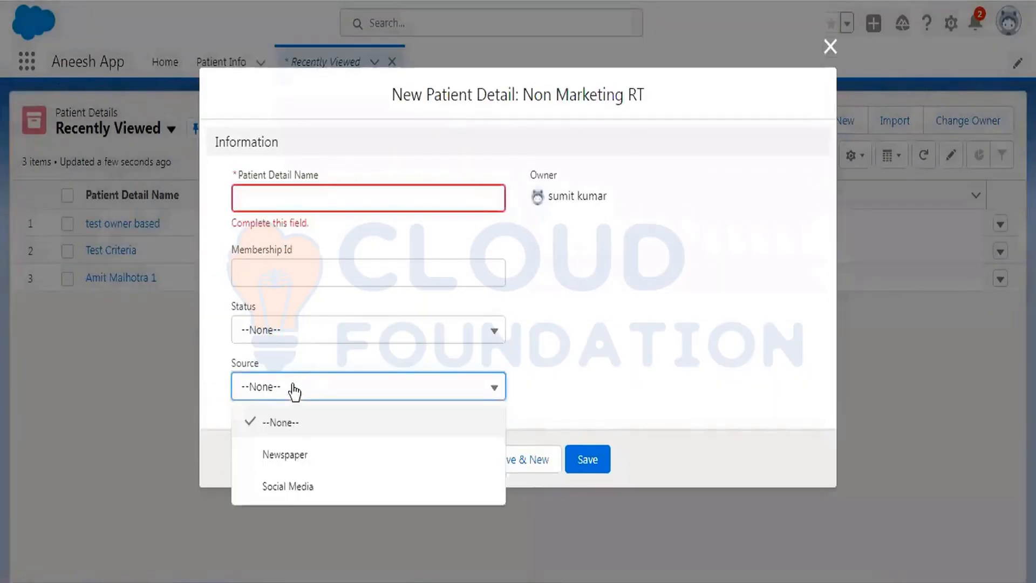
{"action": "left_click", "coordinate": [548, 317]}
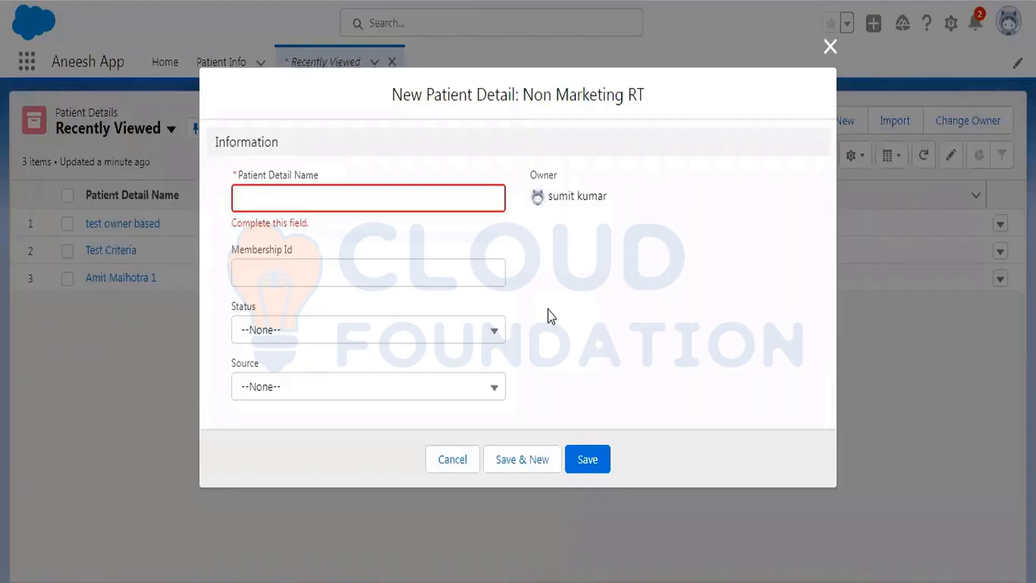
{"action": "left_click", "coordinate": [453, 465]}
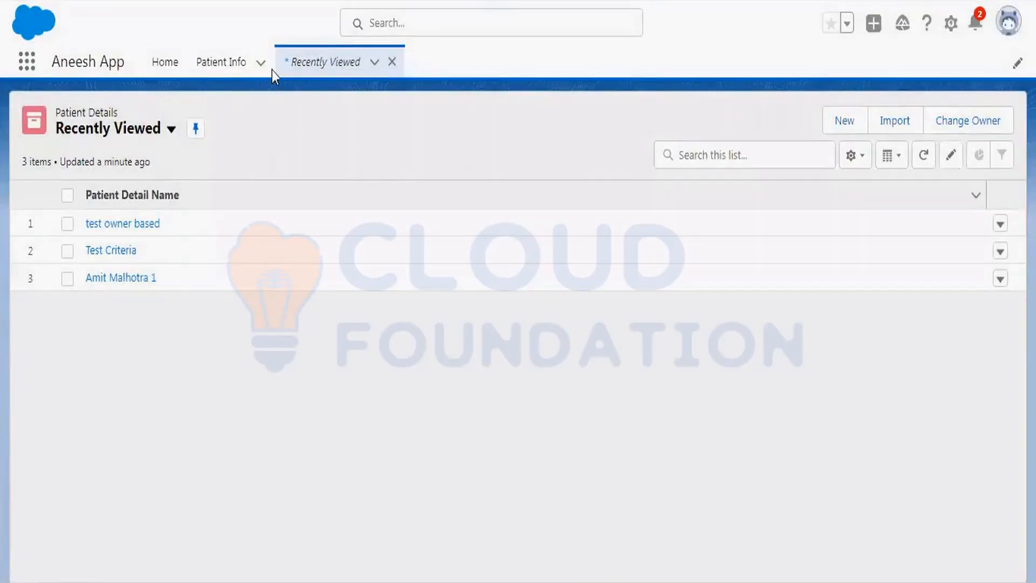
{"action": "key", "text": "alt+Tab"}
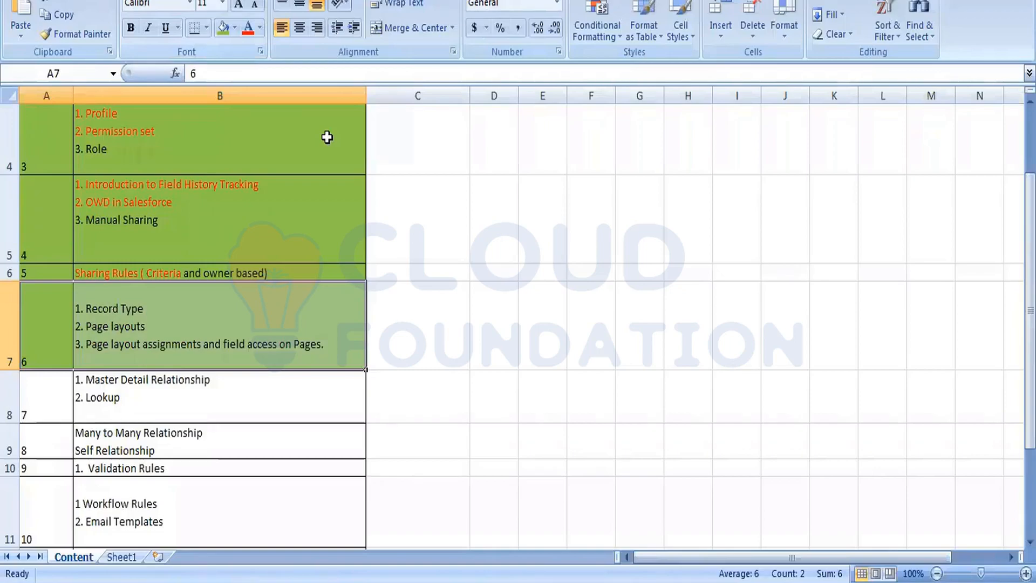